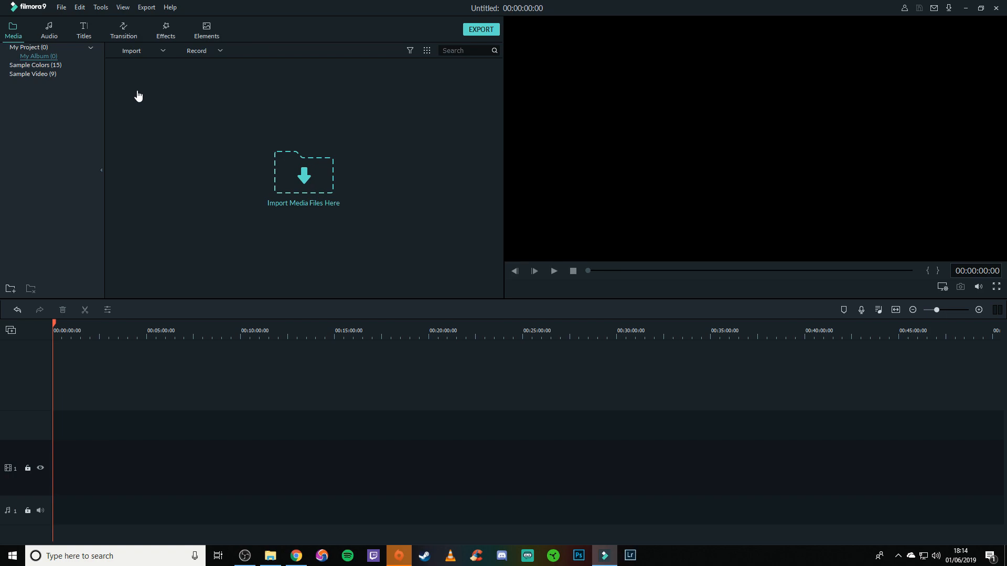
pyautogui.click(259, 68)
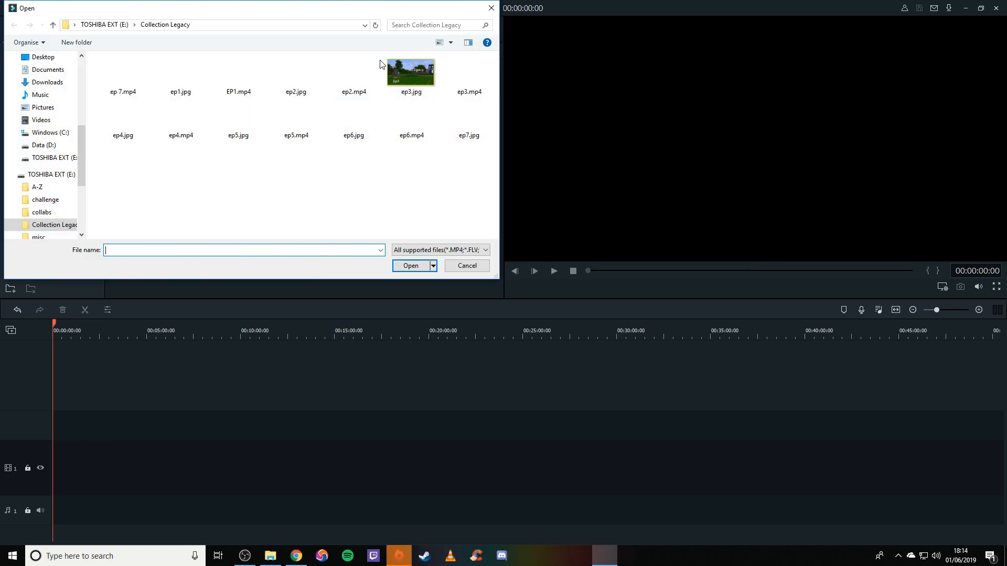
pyautogui.click(491, 8)
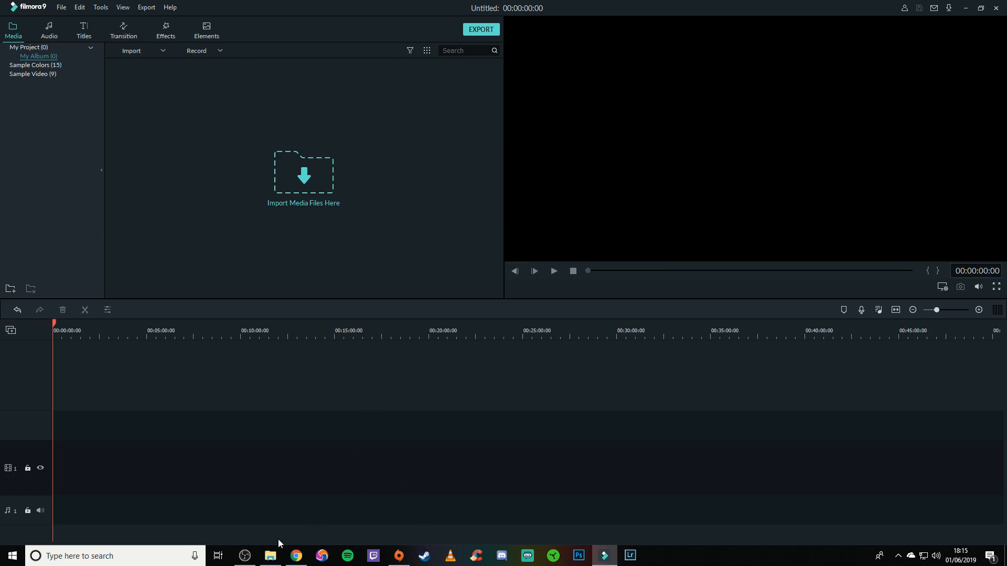
pyautogui.click(273, 557)
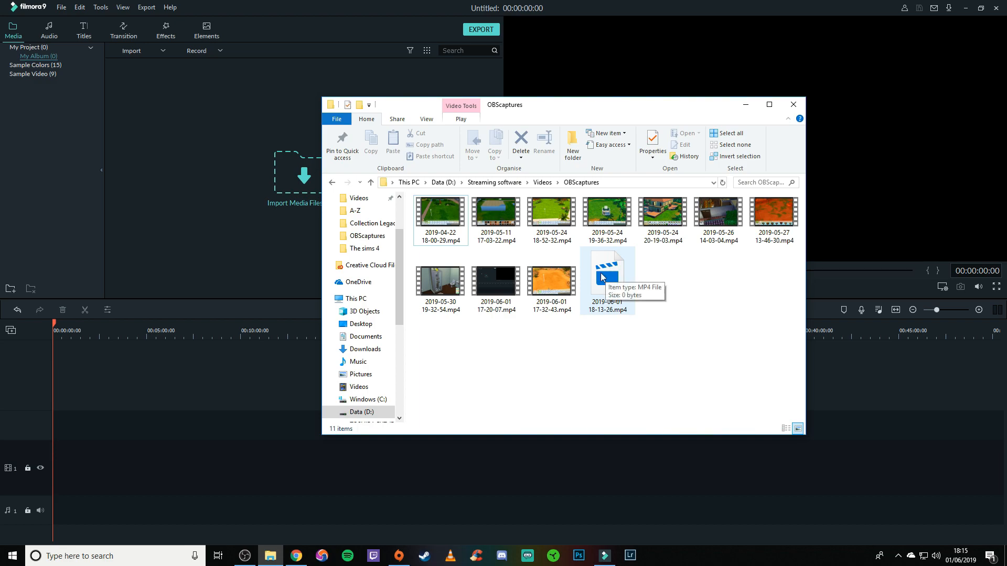
pyautogui.moveTo(568, 289); pyautogui.dragTo(184, 182)
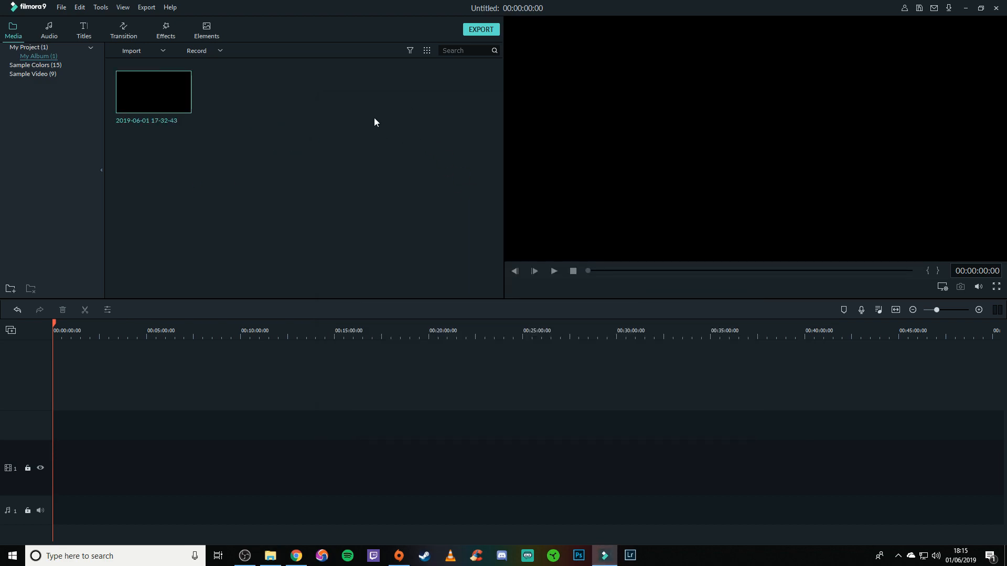
# - Import Intro.mp4 and outro.mp4 from the YT folder on the TOSHIBA EXT (E:) drive into the media library
pyautogui.click(270, 556)
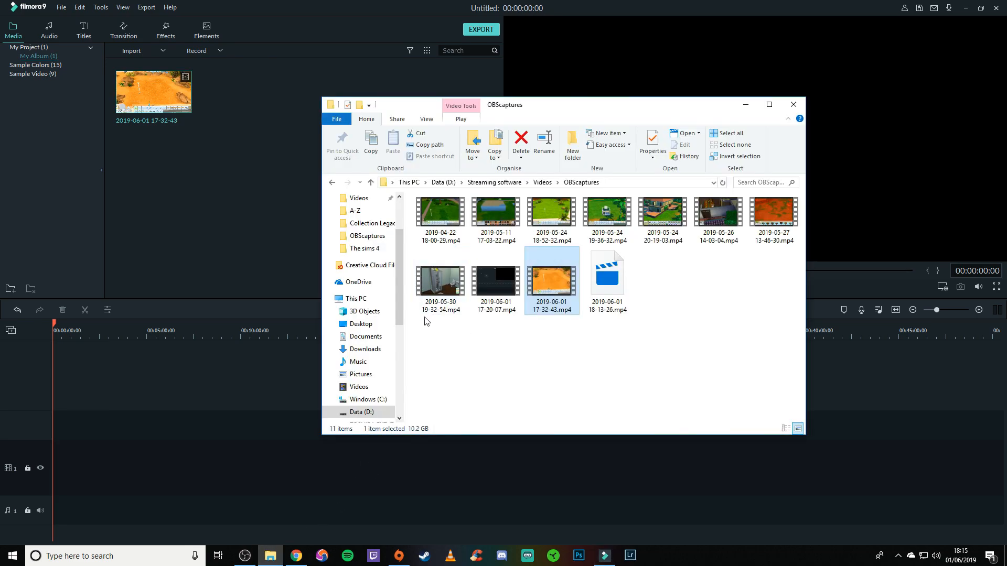
pyautogui.scroll(-1, 384, 337)
pyautogui.scroll(-4, 384, 337)
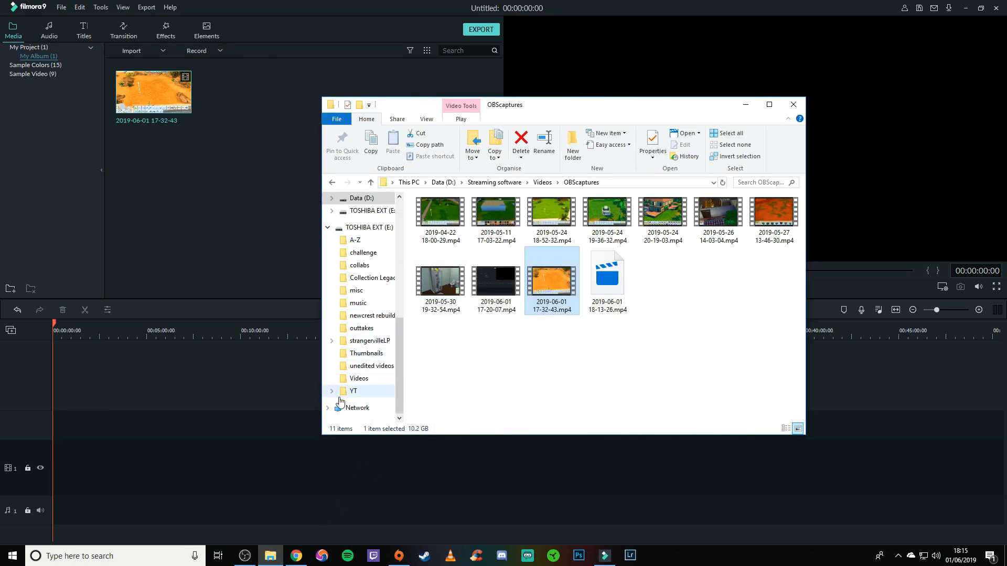
pyautogui.click(374, 393)
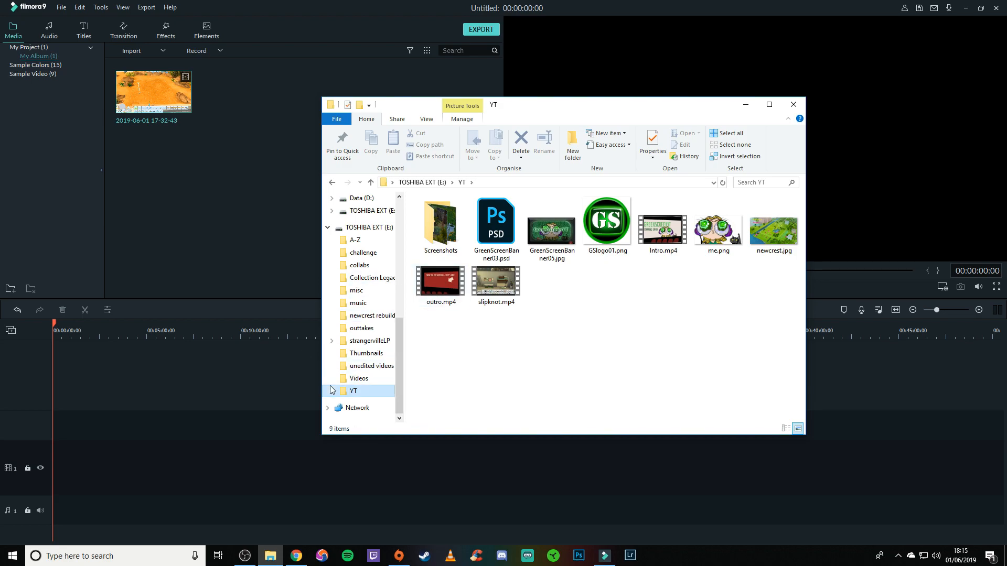
pyautogui.click(449, 286)
pyautogui.keyDown('ctrl'); pyautogui.click(665, 242); pyautogui.keyUp('ctrl')
pyautogui.moveTo(665, 244); pyautogui.dragTo(222, 211)
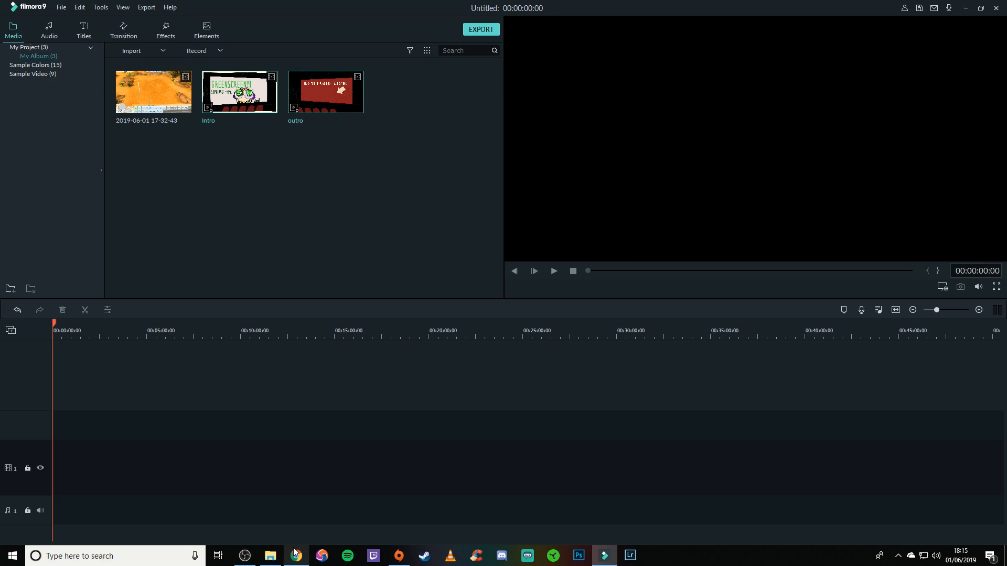
# - Duplicate the 2019-06-01 screenshots 18-11-46 and 18-12-13 inside The sims 4 folder on the Data (D:) drive
pyautogui.click(270, 556)
pyautogui.scroll(3, 370, 221)
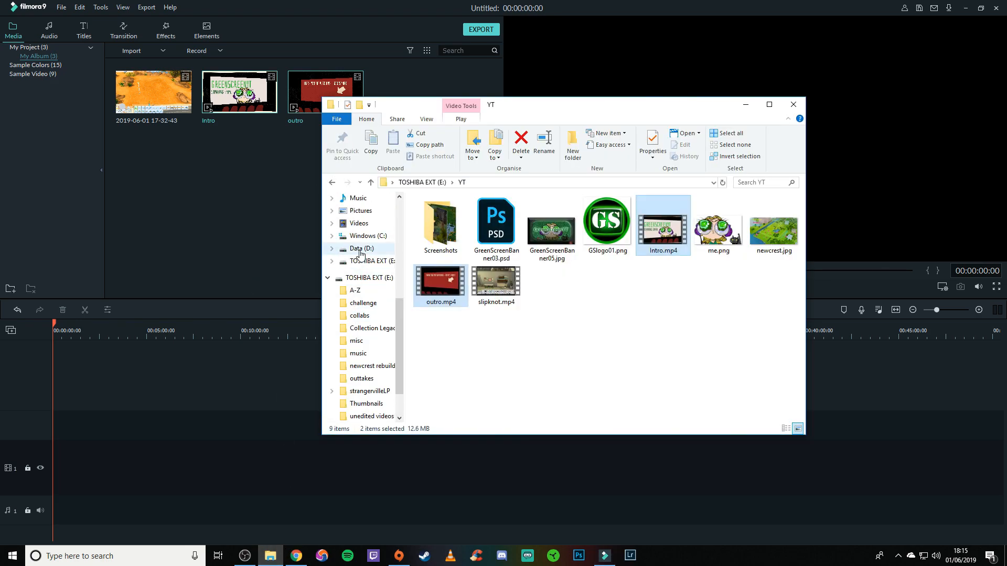
pyautogui.scroll(-3, 370, 220)
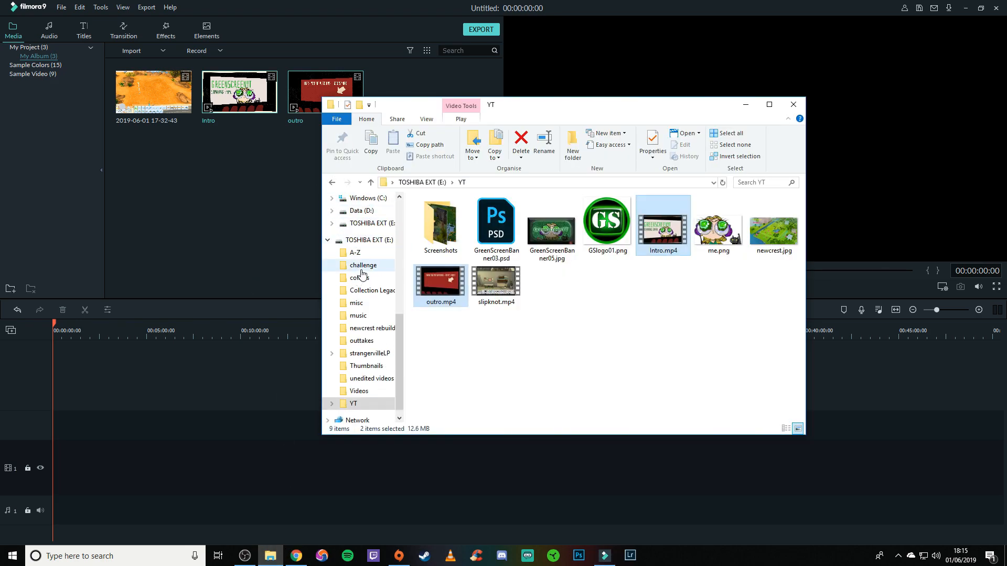
pyautogui.scroll(2, 381, 285)
pyautogui.scroll(1, 384, 290)
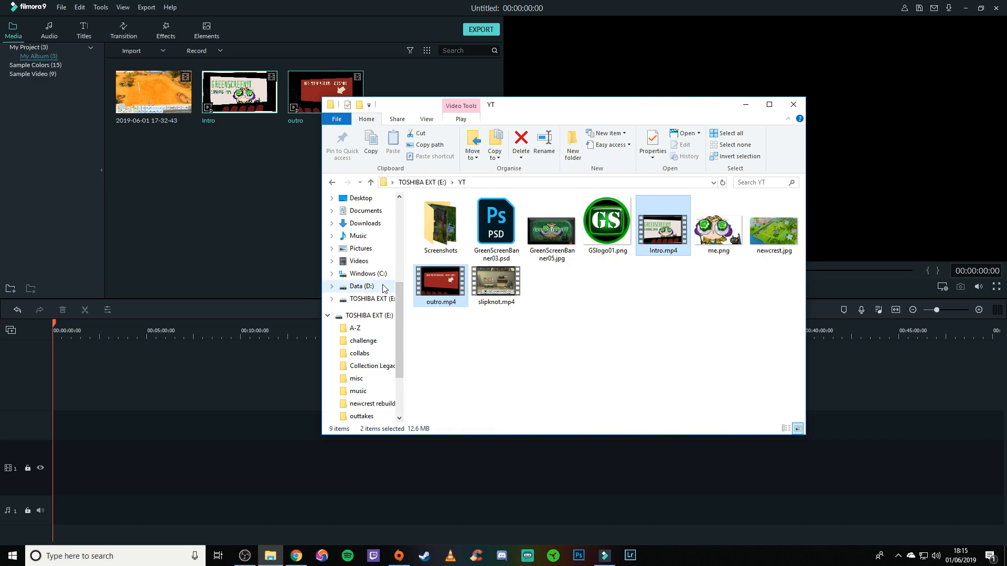
pyautogui.scroll(3, 383, 288)
pyautogui.click(365, 211)
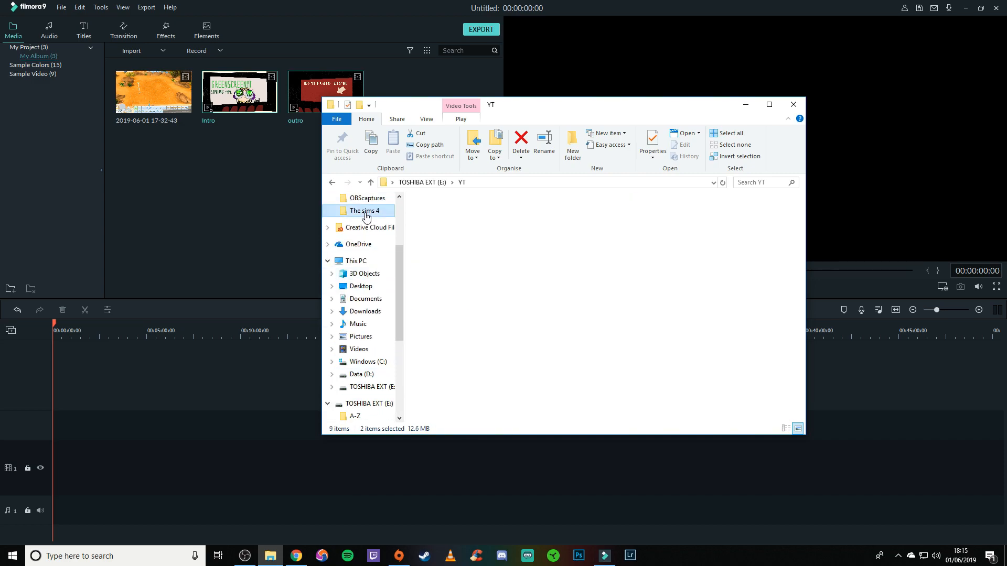
pyautogui.scroll(-10, 439, 358)
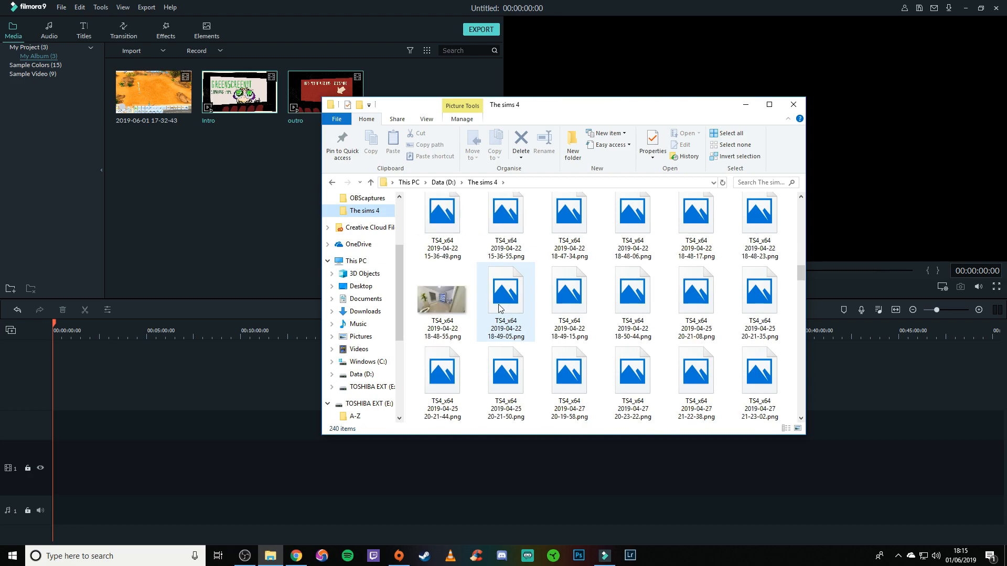
pyautogui.scroll(-15, 499, 304)
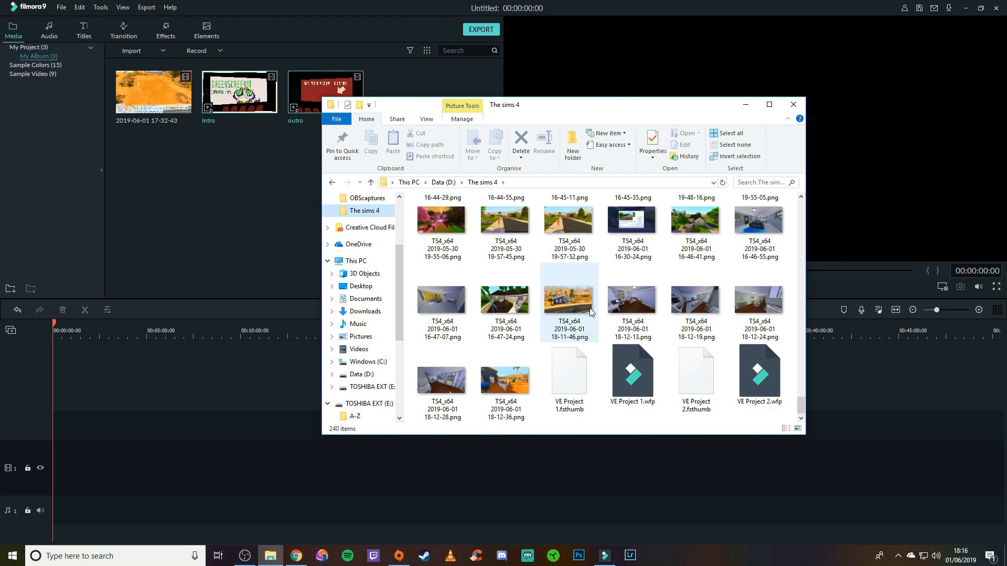
pyautogui.click(590, 311)
pyautogui.keyDown('ctrl'); pyautogui.click(638, 298); pyautogui.keyUp('ctrl')
pyautogui.hotkey('ctrl', 'c')
pyautogui.hotkey('ctrl', 'v')
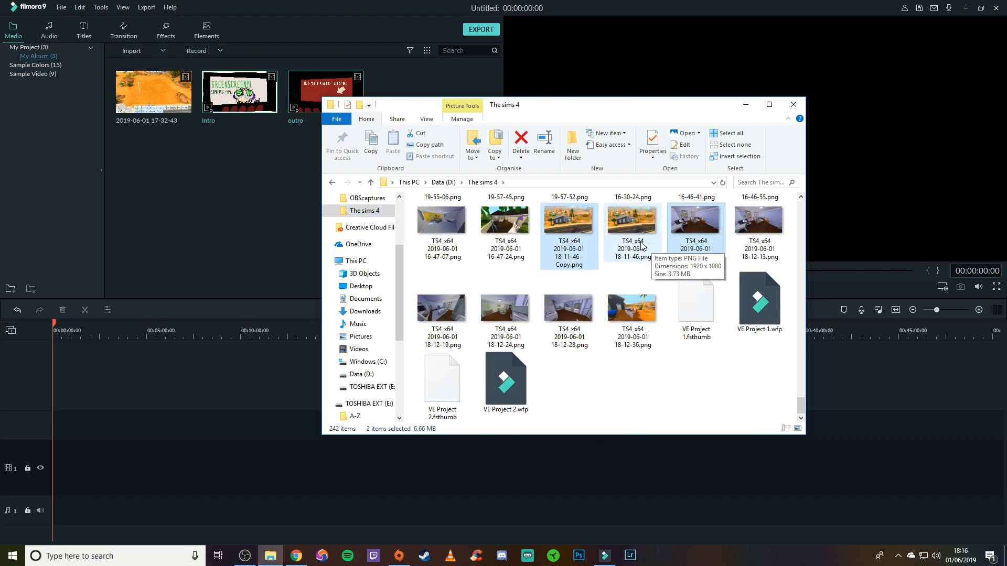
# - Import both duplicates, their originals, and the 18-12-19, 18-12-24, 18-12-28 and 18-12-36 screenshots into the media library
pyautogui.scroll(2, 644, 245)
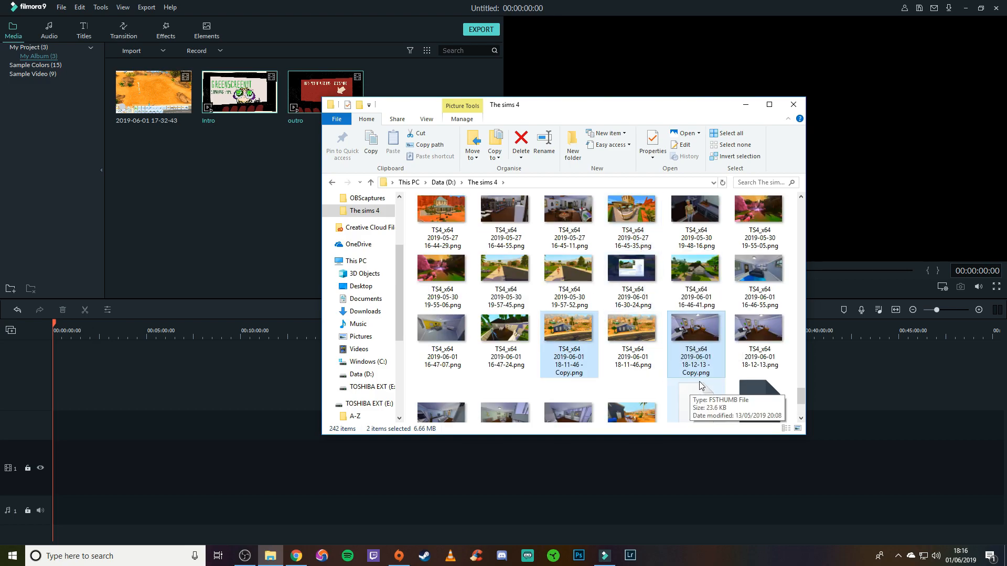
pyautogui.keyDown('ctrl'); pyautogui.click(619, 336); pyautogui.keyUp('ctrl')
pyautogui.keyDown('ctrl'); pyautogui.click(759, 330); pyautogui.keyUp('ctrl')
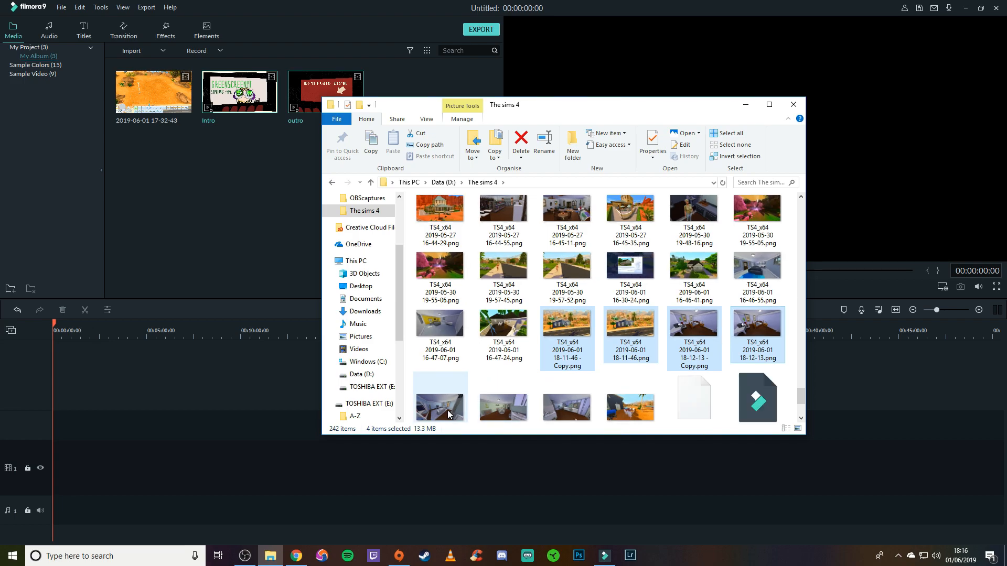
pyautogui.keyDown('ctrl'); pyautogui.click(448, 410); pyautogui.keyUp('ctrl')
pyautogui.keyDown('ctrl'); pyautogui.click(503, 386); pyautogui.keyUp('ctrl')
pyautogui.keyDown('ctrl'); pyautogui.click(567, 386); pyautogui.keyUp('ctrl')
pyautogui.keyDown('ctrl'); pyautogui.doubleClick(636, 387); pyautogui.keyUp('ctrl')
pyautogui.moveTo(624, 392); pyautogui.dragTo(190, 197)
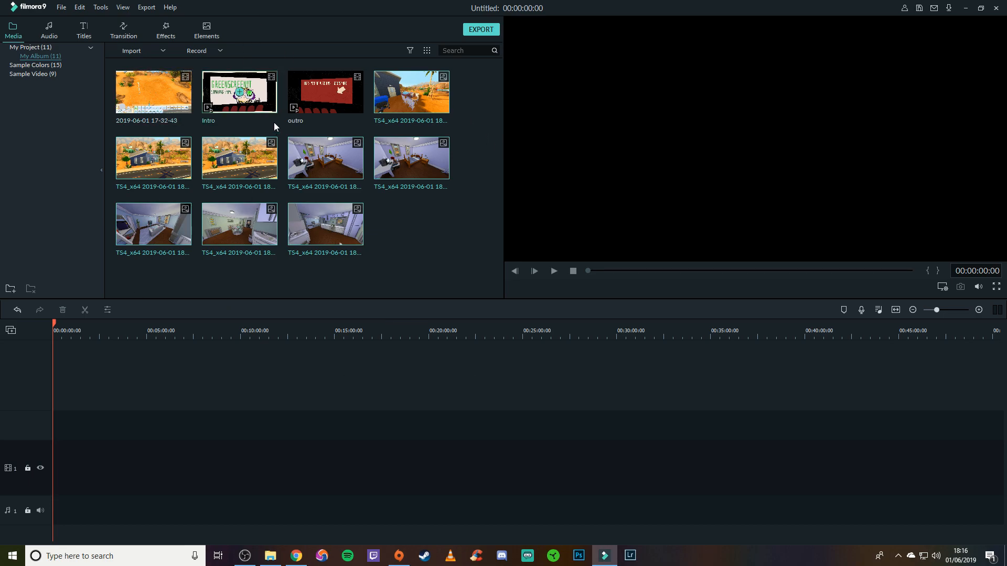
pyautogui.click(241, 94)
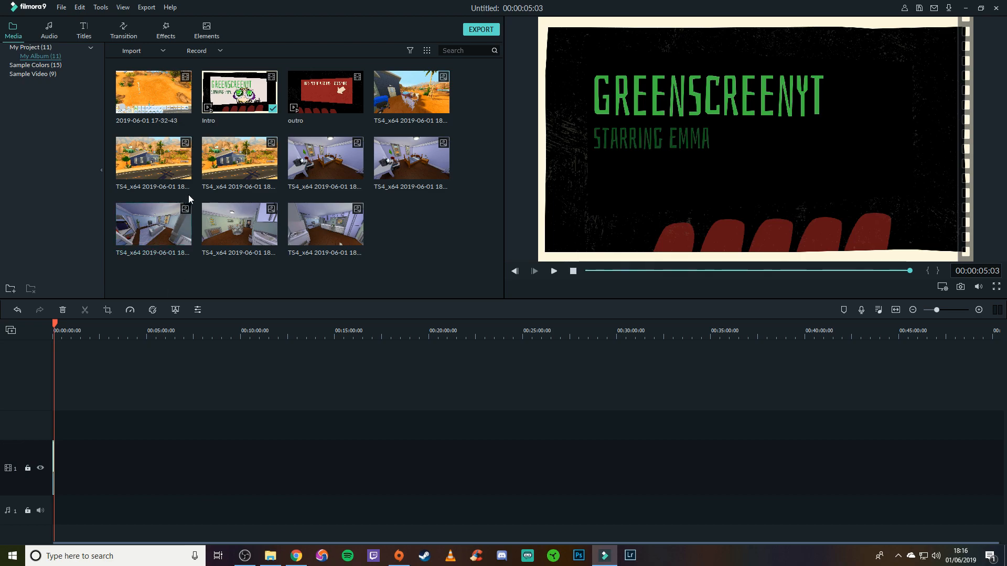
pyautogui.click(153, 93)
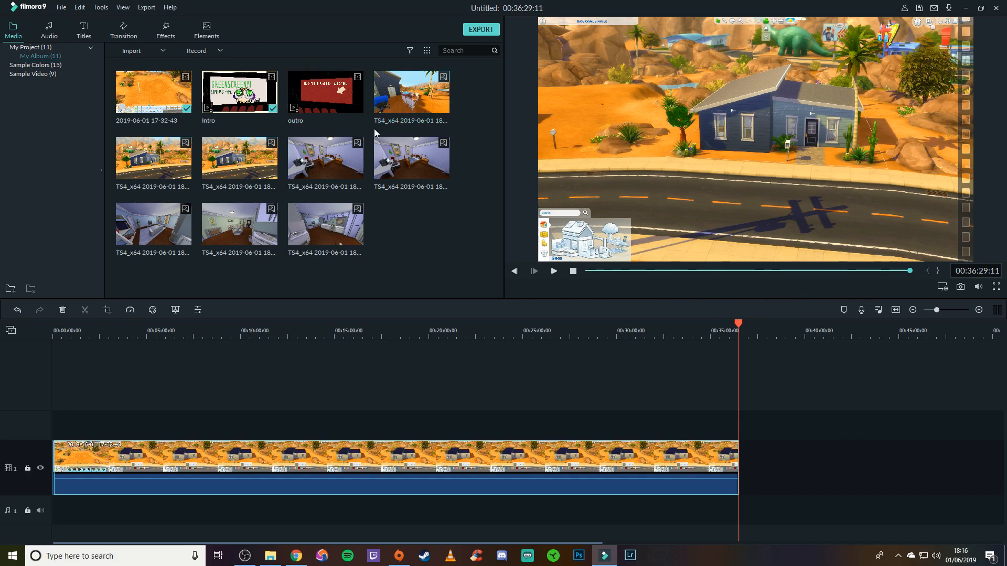
pyautogui.moveTo(354, 244)
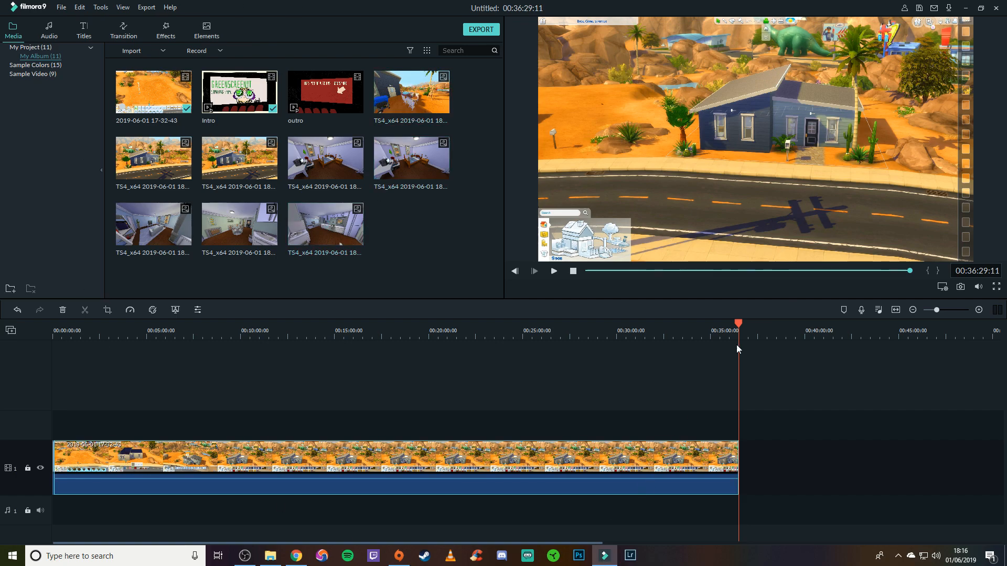
pyautogui.moveTo(326, 92)
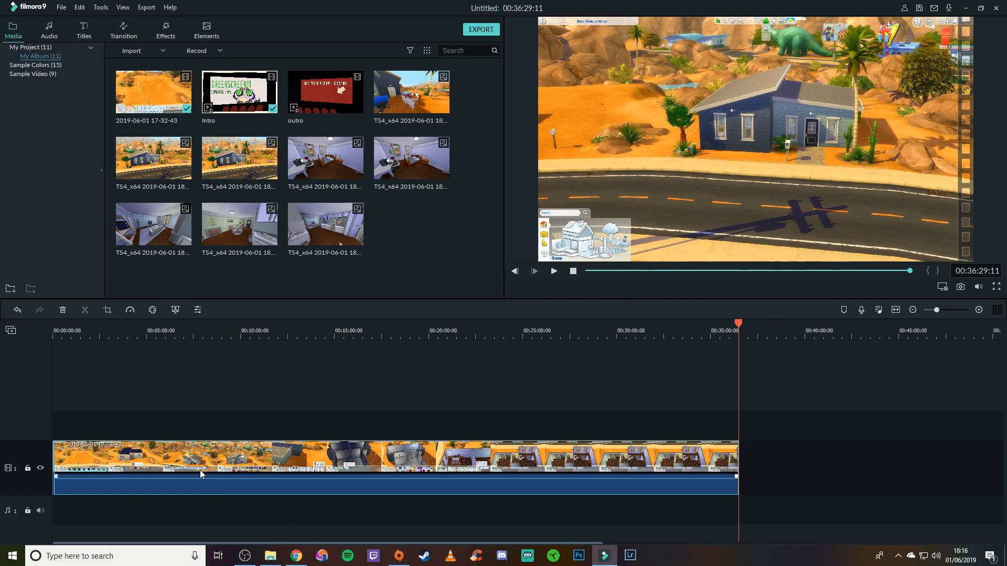
pyautogui.rightClick(357, 466)
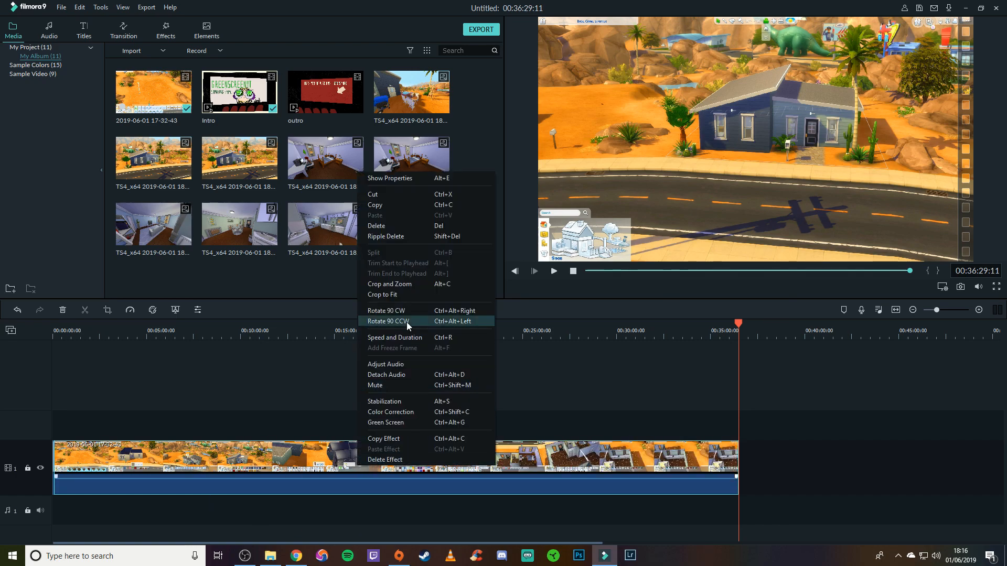
pyautogui.click(404, 375)
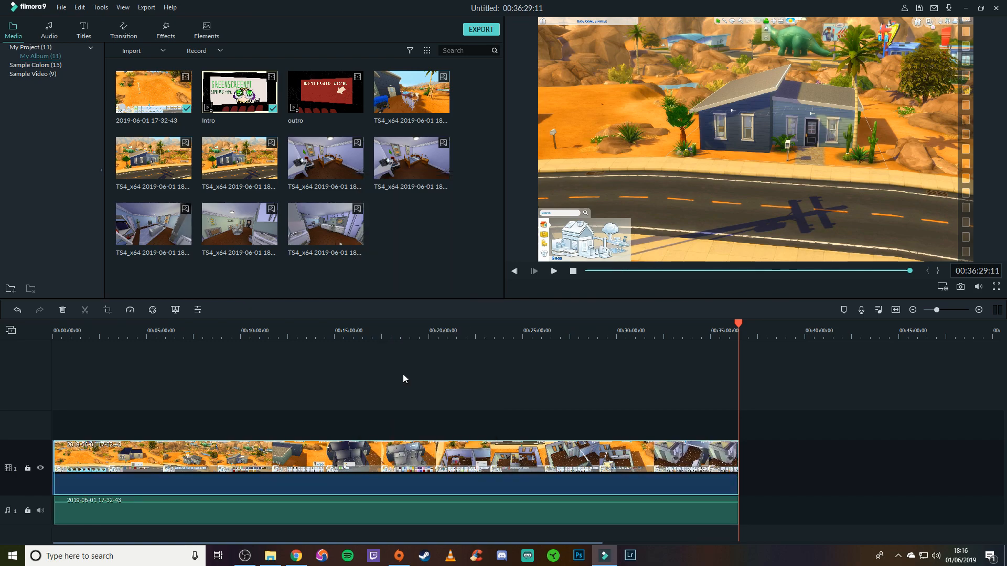
pyautogui.click(305, 519)
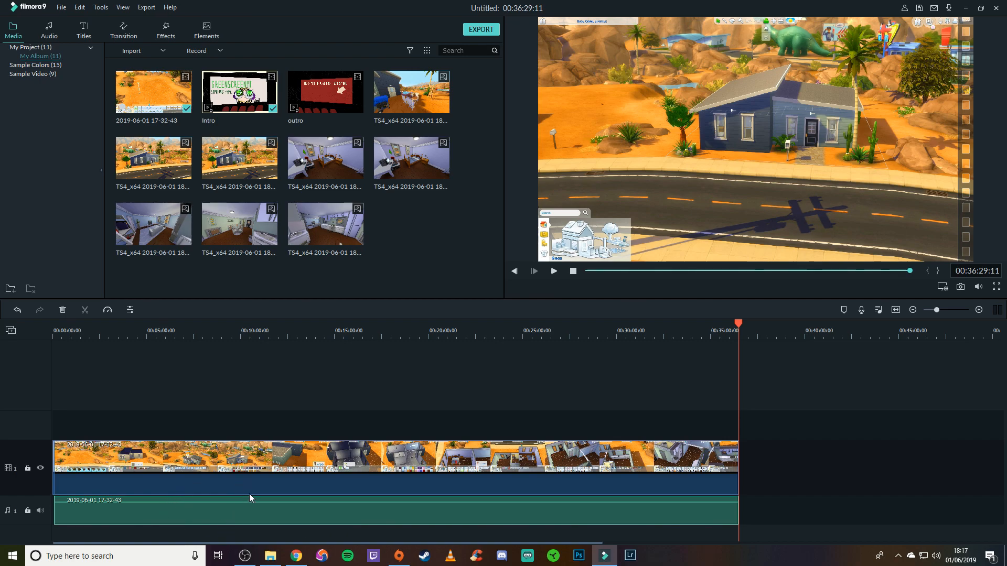
pyautogui.press('Delete')
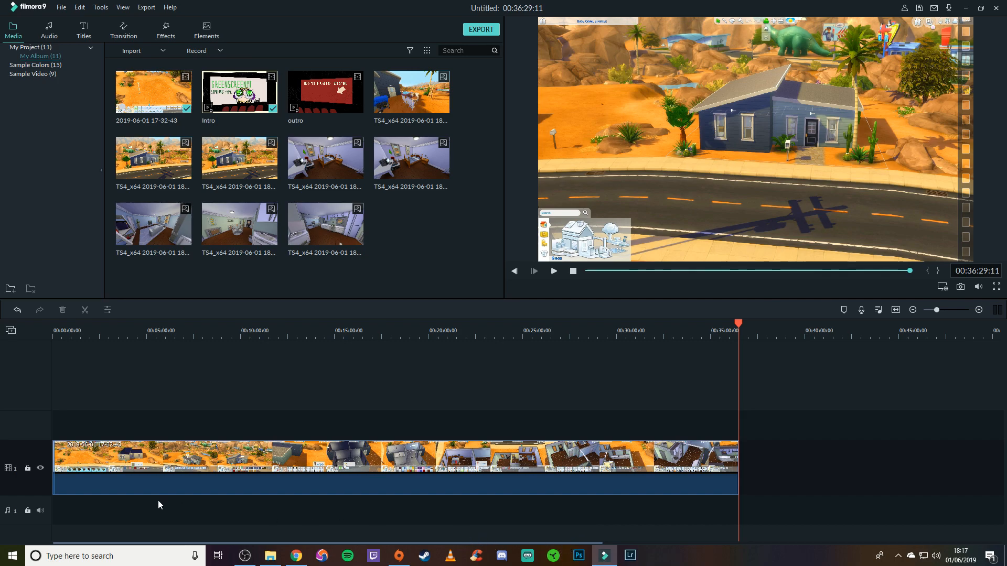
# - Return the playhead to the start of the timeline and preview the intro and the beginning of the recording
pyautogui.click(57, 337)
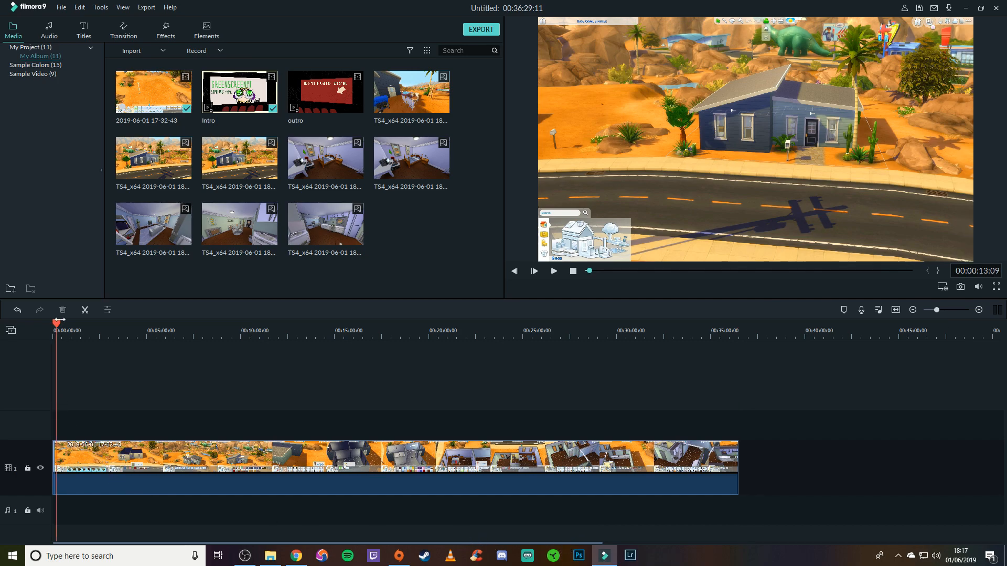
pyautogui.moveTo(62, 321); pyautogui.dragTo(30, 324)
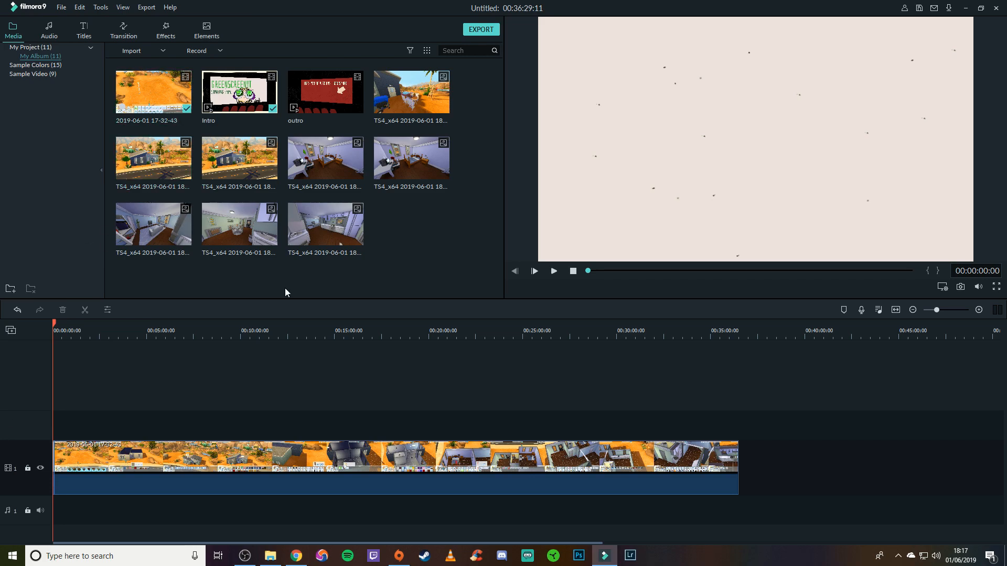
pyautogui.press('space')
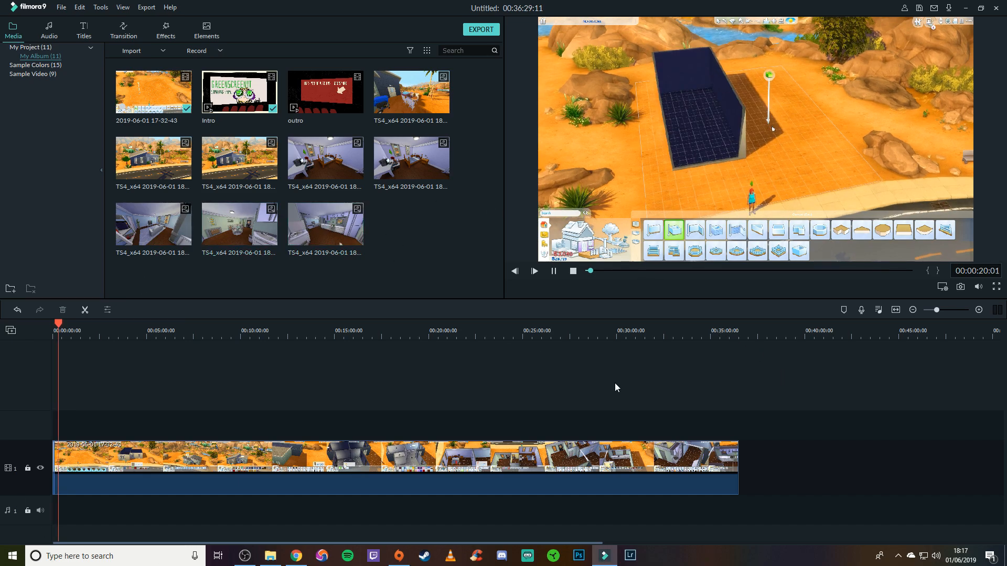
pyautogui.press('space')
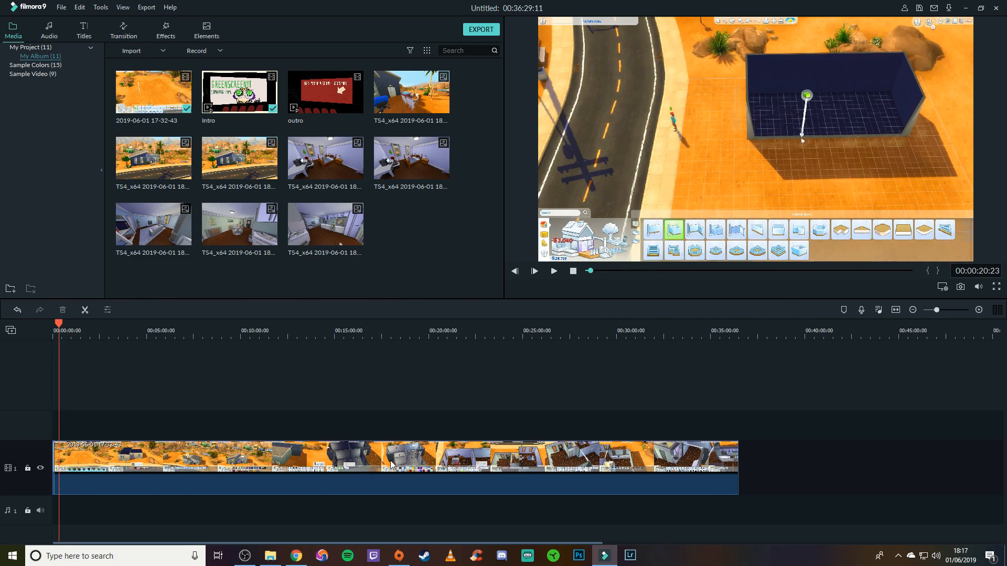
pyautogui.click(419, 452)
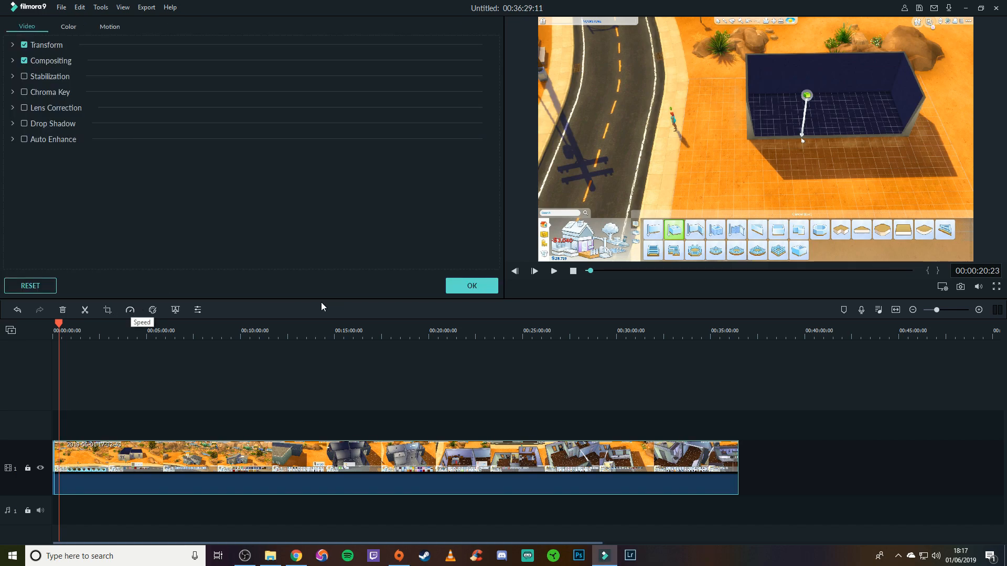
pyautogui.click(470, 285)
pyautogui.click(130, 310)
pyautogui.click(98, 378)
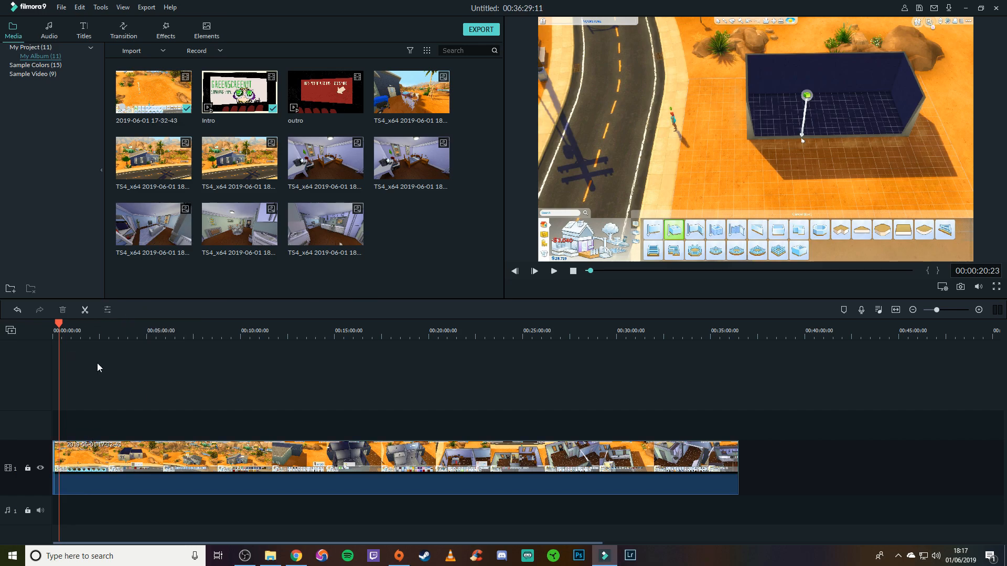
pyautogui.click(158, 450)
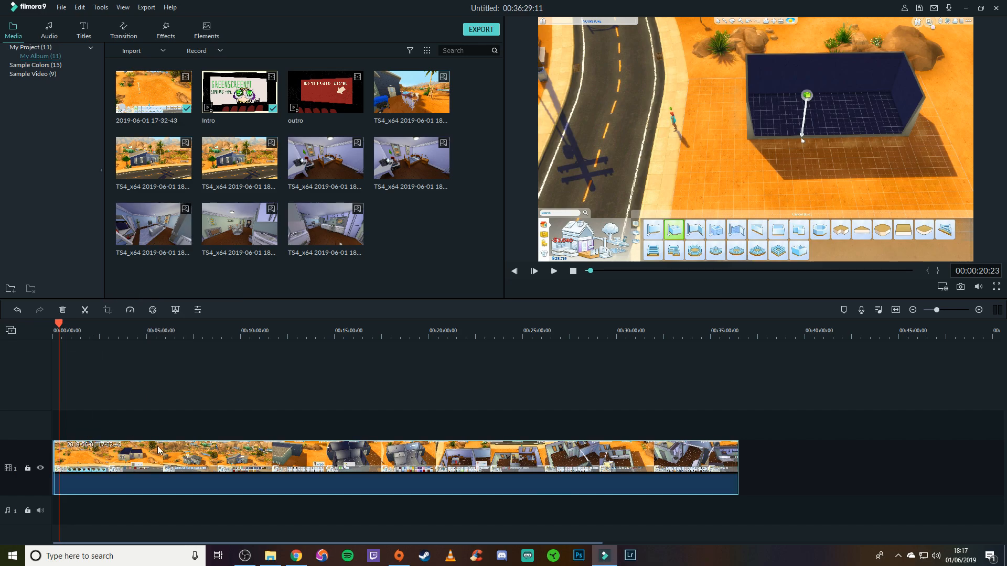
pyautogui.click(129, 309)
pyautogui.moveTo(188, 345)
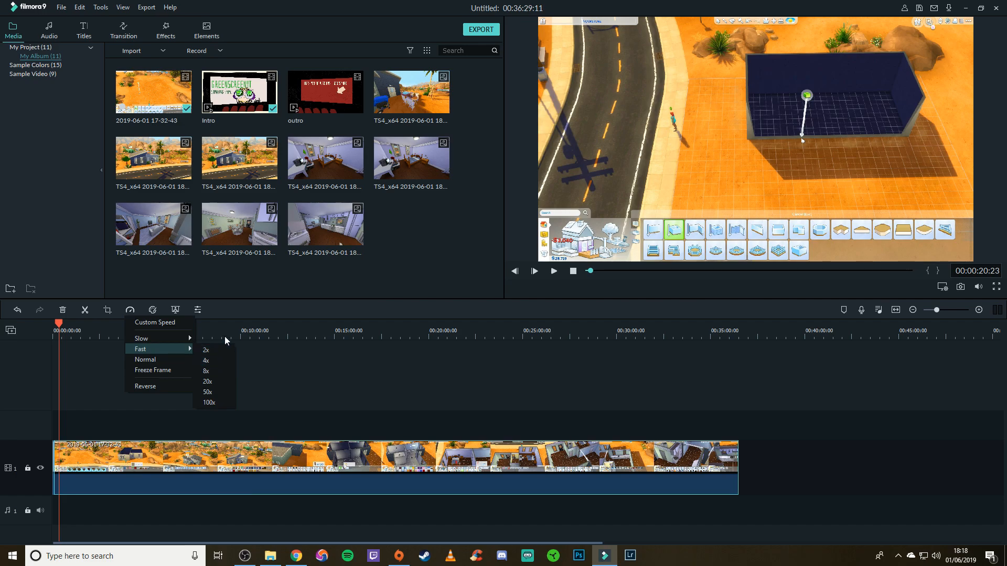
pyautogui.click(210, 371)
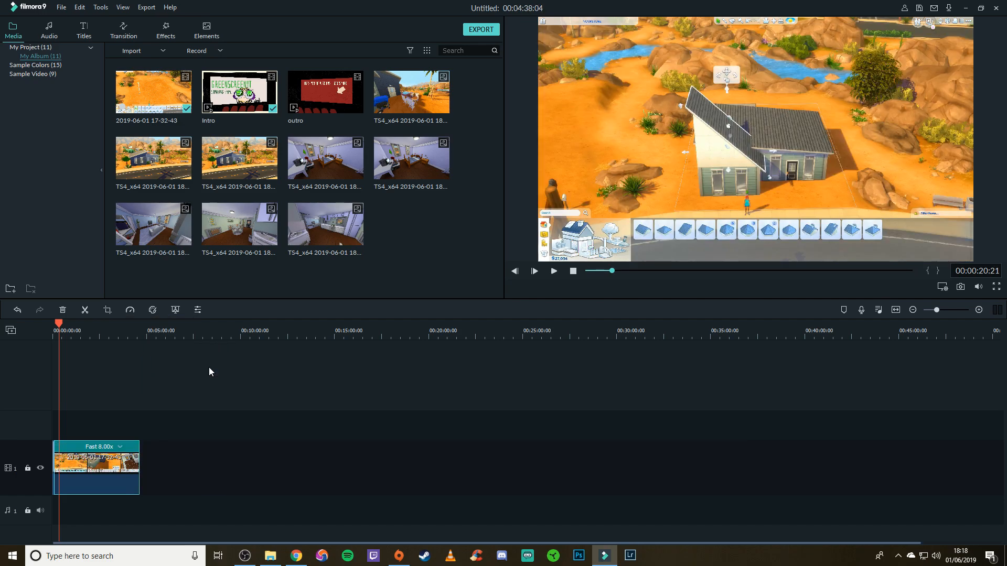
# - Preview the intro and the sped-up recording from the start of the timeline
pyautogui.moveTo(59, 323); pyautogui.dragTo(42, 325)
pyautogui.press('space')
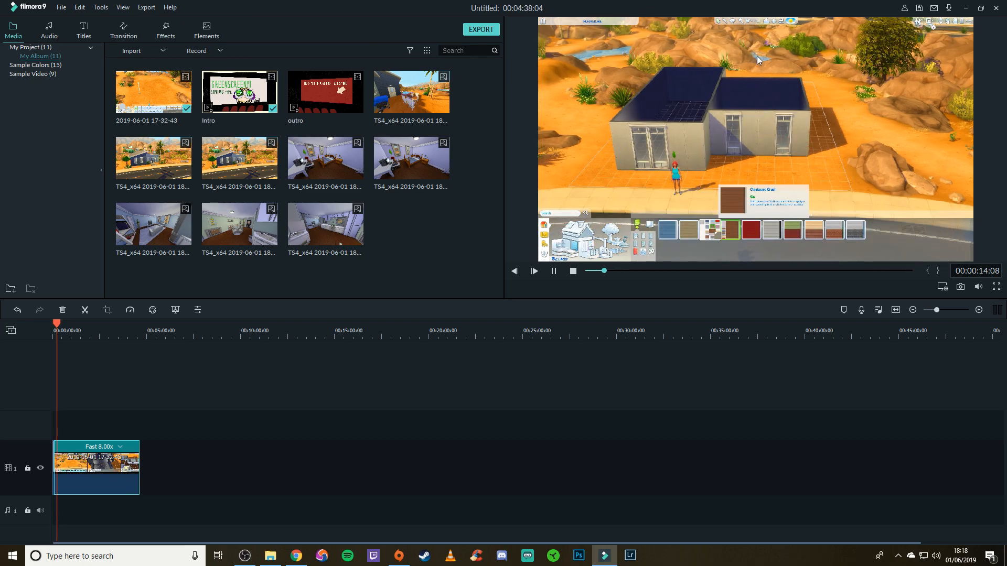
pyautogui.press('space')
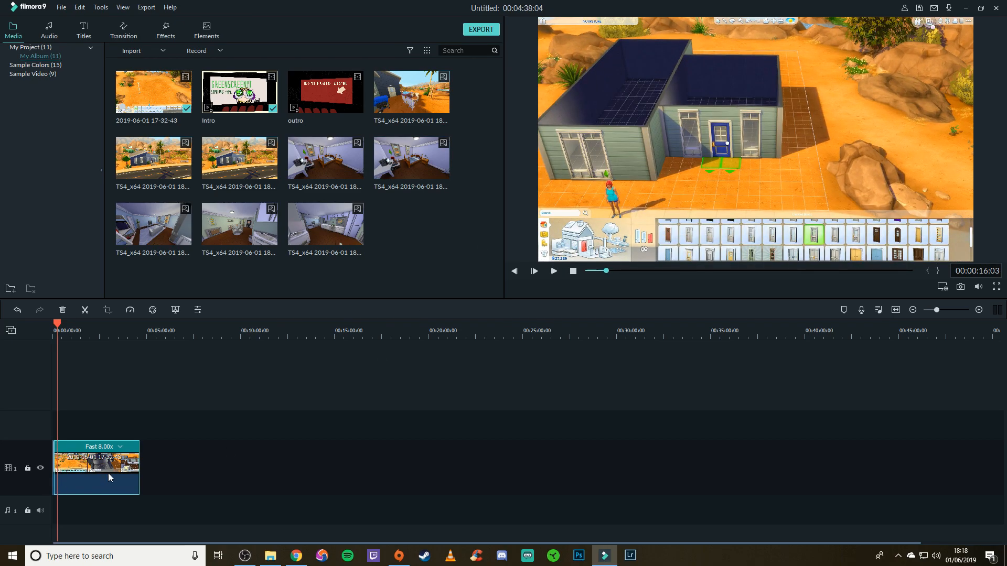
pyautogui.click(120, 447)
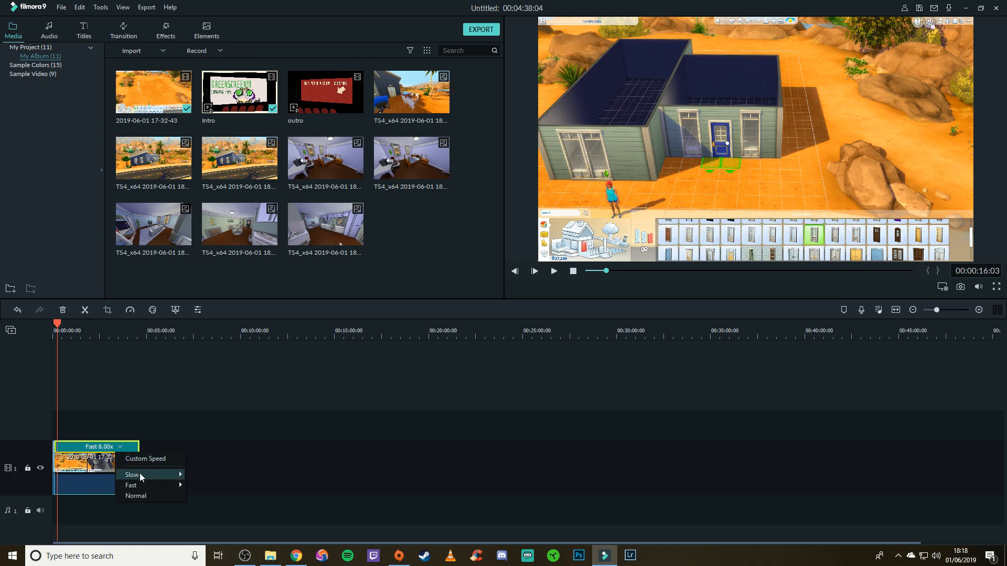
pyautogui.moveTo(178, 488)
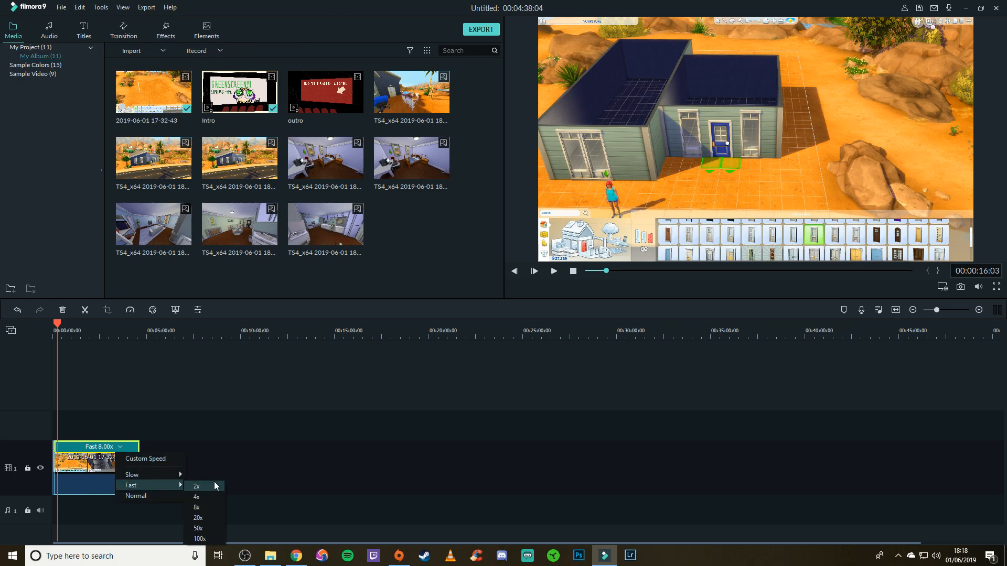
pyautogui.click(174, 395)
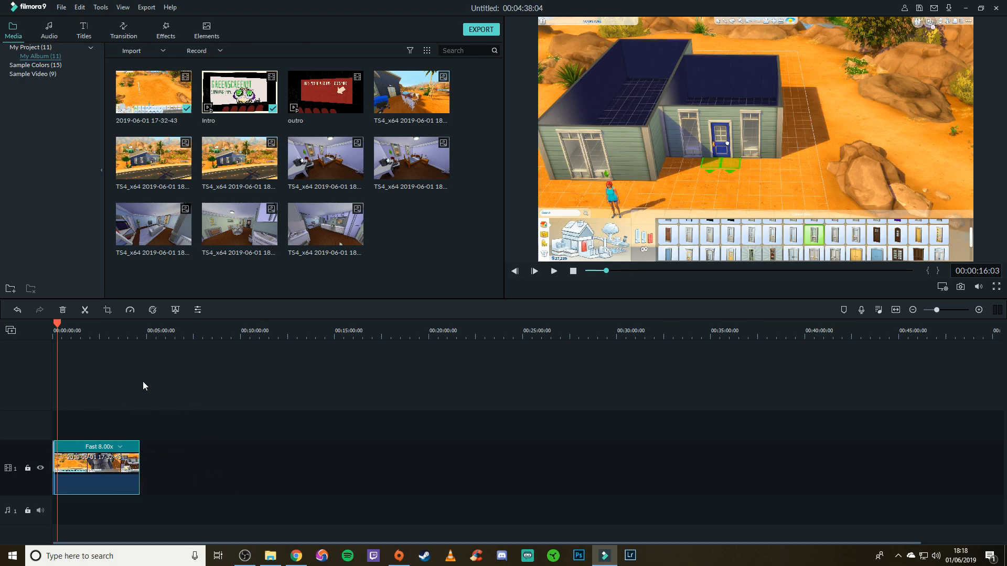
# - Set the recording's custom speed to 6 and play back the result
pyautogui.click(131, 309)
pyautogui.click(146, 325)
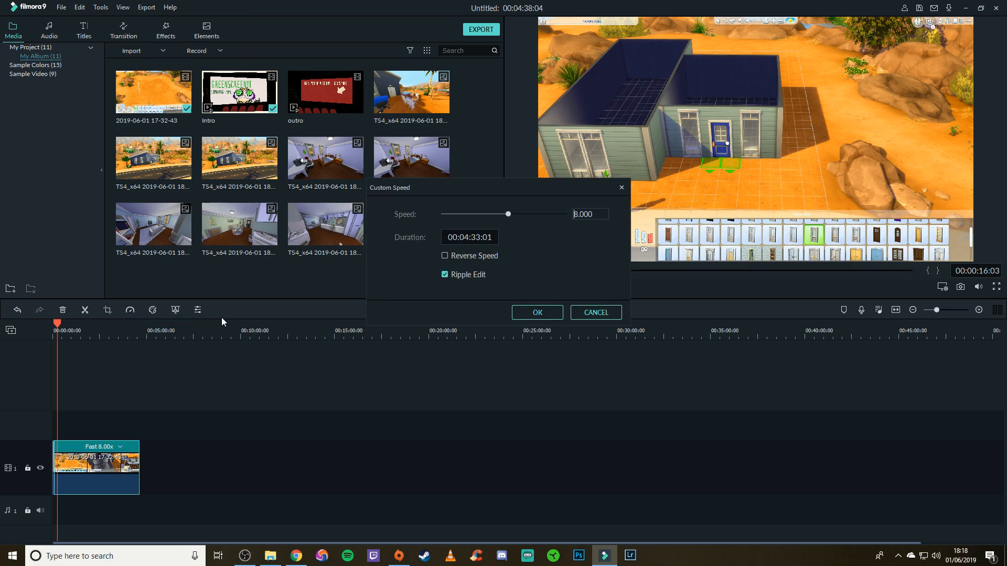
pyautogui.moveTo(596, 218)
pyautogui.mouseDown()
pyautogui.moveTo(501, 274)
pyautogui.moveTo(597, 217)
pyautogui.mouseUp()
pyautogui.click(591, 214)
pyautogui.write('6')
pyautogui.click(538, 313)
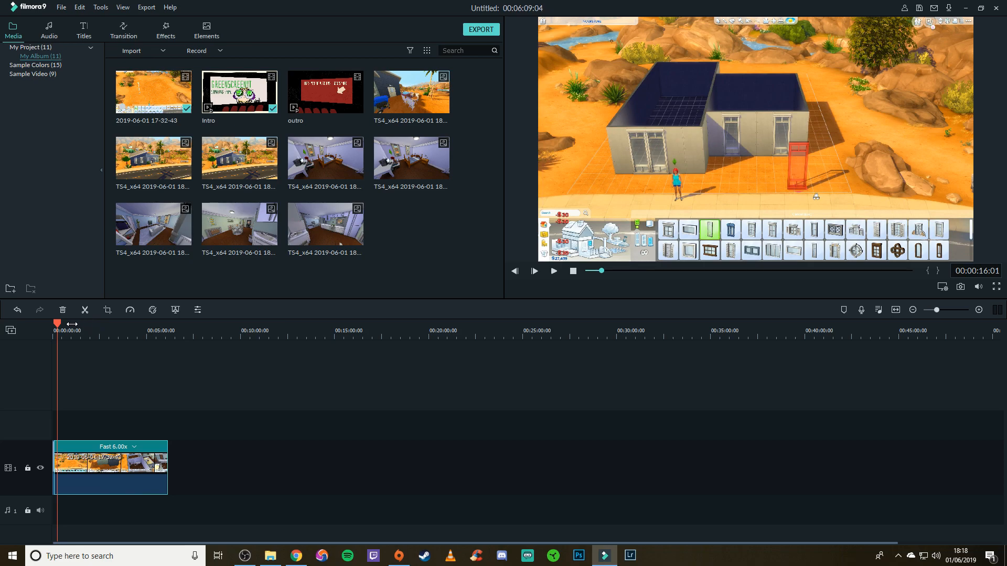
pyautogui.press('space')
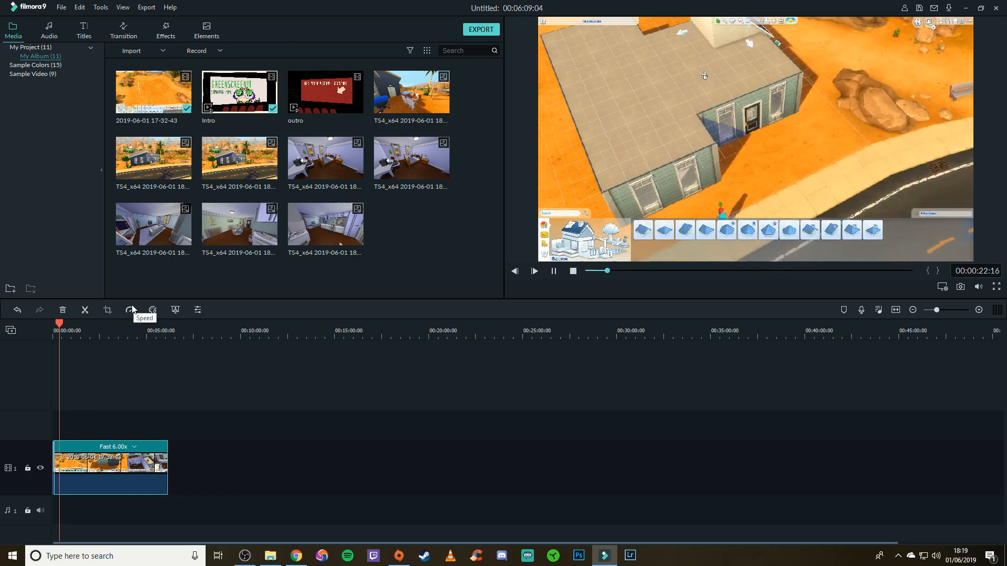
# - Set the custom speed of the recording on video track 1 to 5
pyautogui.click(131, 309)
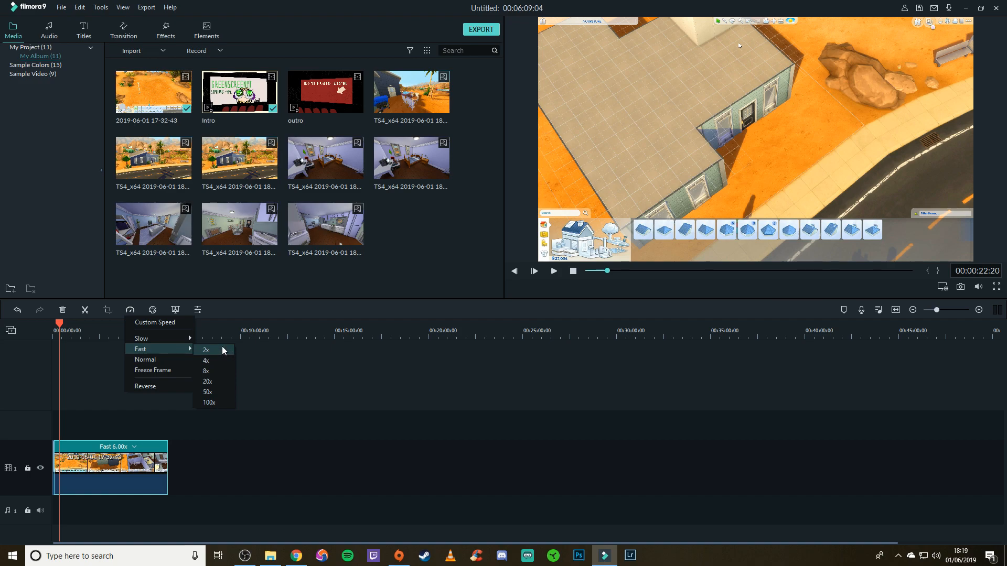
pyautogui.click(155, 323)
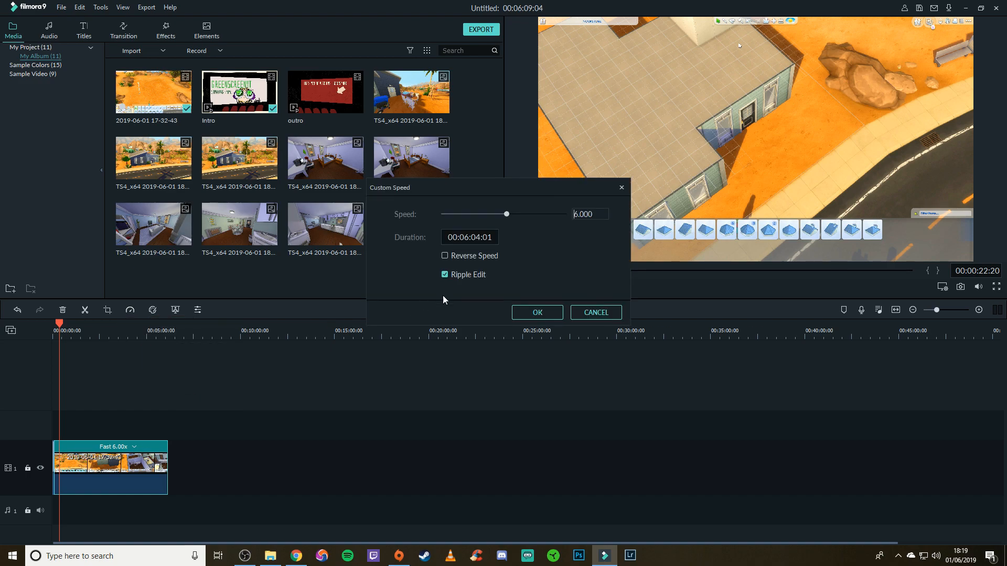
pyautogui.doubleClick(594, 216)
pyautogui.write('5')
pyautogui.press('Return')
pyautogui.click(536, 312)
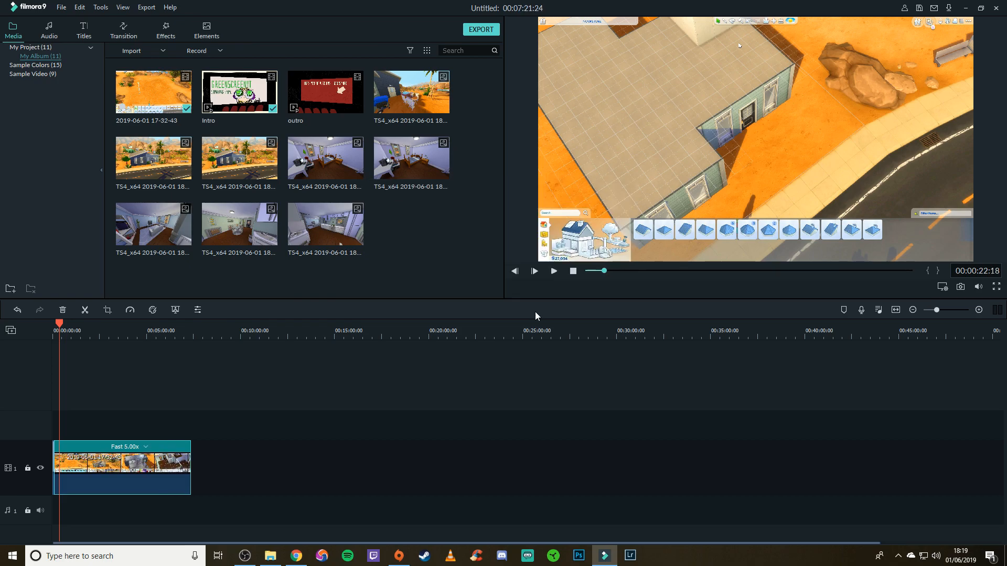
# - Preview the recording at its new speed, including once more from the start of the timeline
pyautogui.press('space')
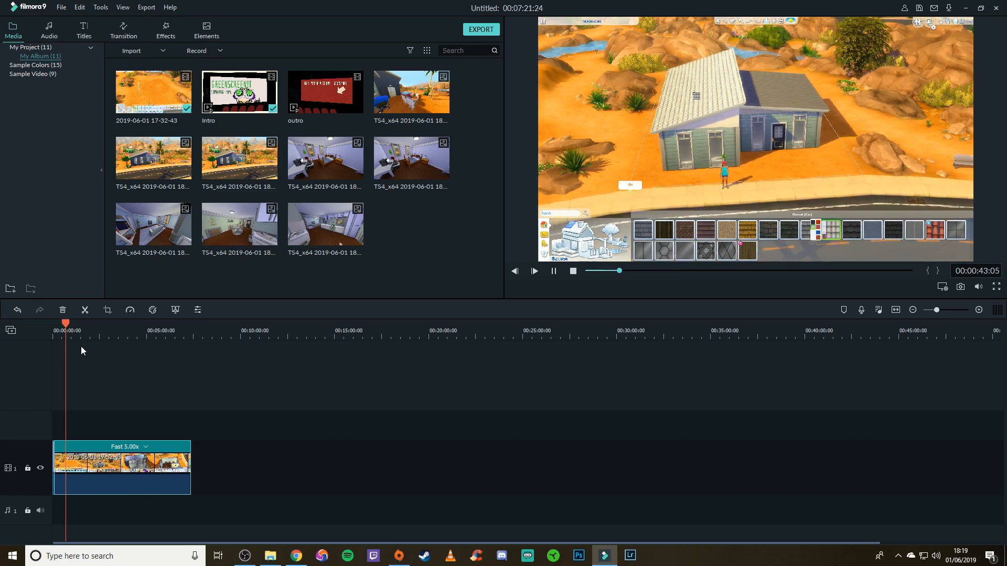
pyautogui.click(49, 325)
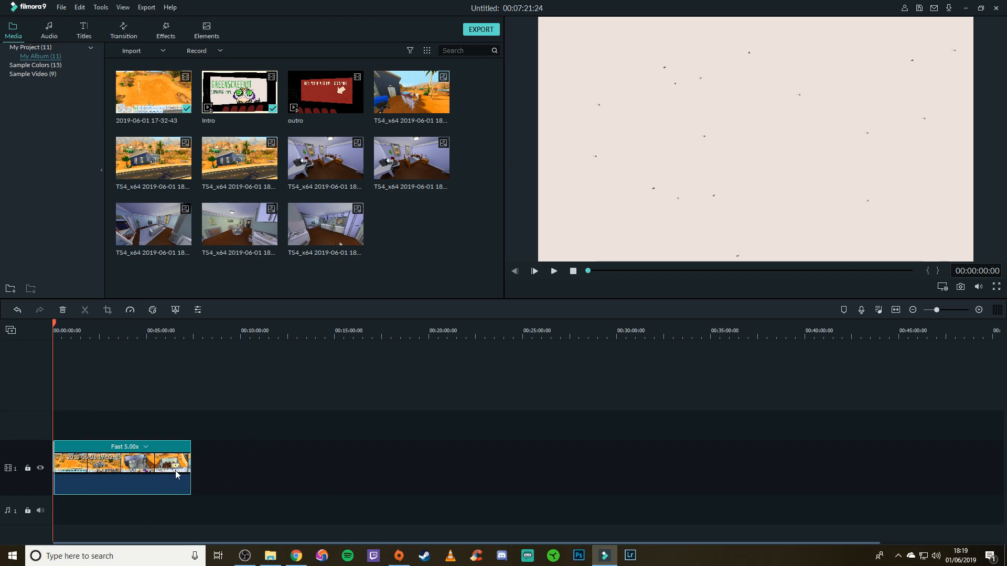
pyautogui.moveTo(937, 309)
pyautogui.mouseDown()
pyautogui.moveTo(948, 309)
pyautogui.moveTo(939, 311)
pyautogui.mouseUp()
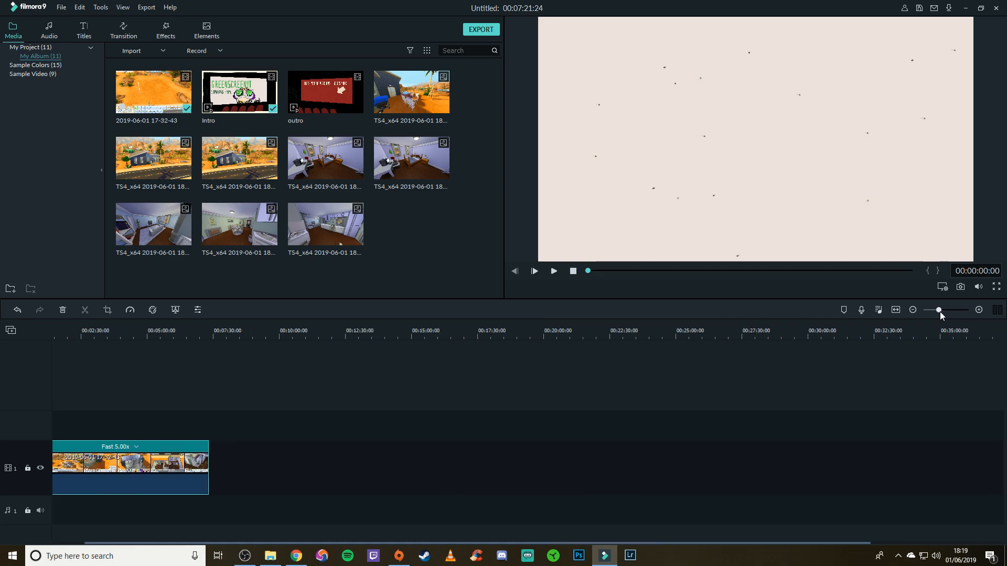
pyautogui.moveTo(661, 543); pyautogui.dragTo(629, 543)
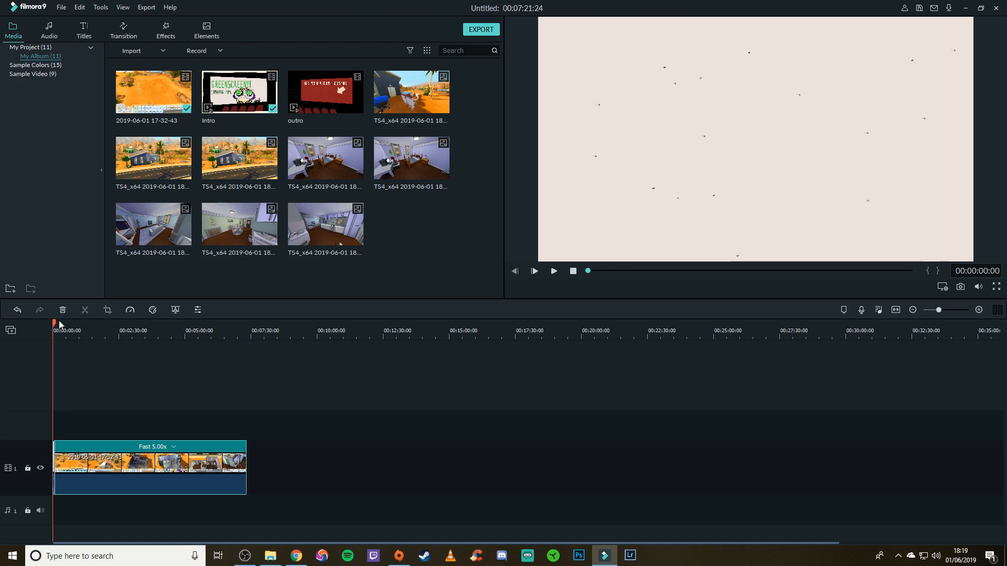
pyautogui.press('space')
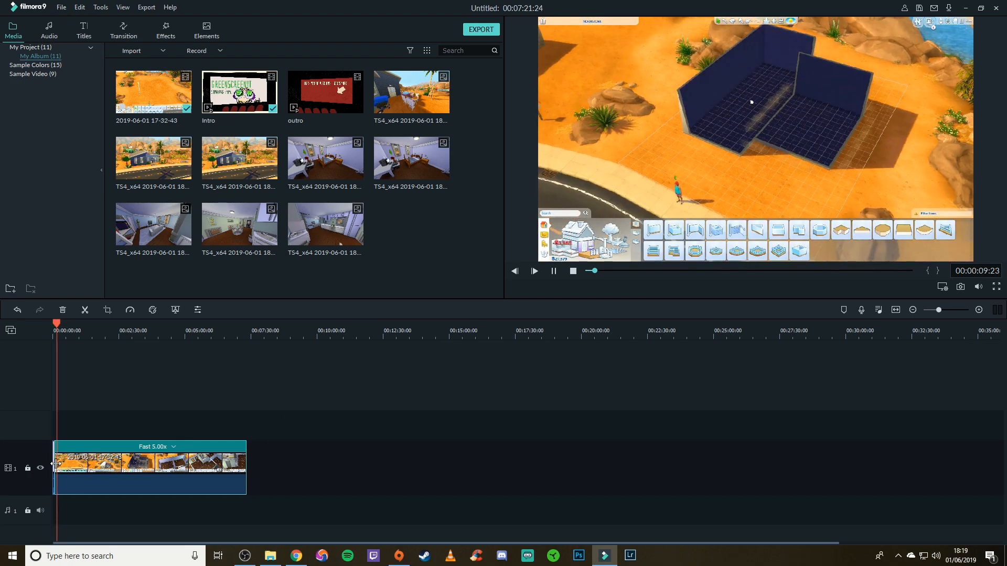
pyautogui.press('space')
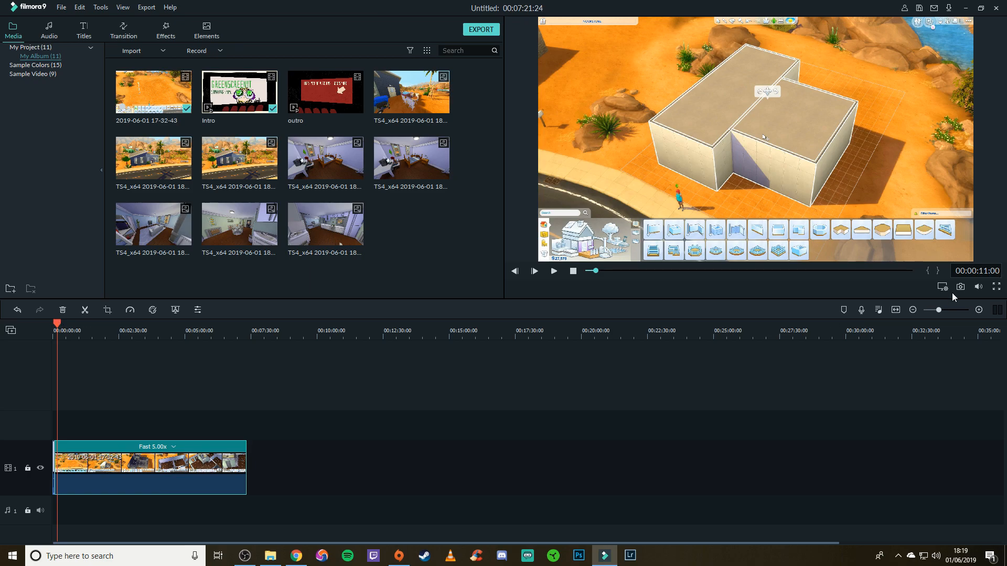
# - Find where the building begins in the recording and split the clip at 00:00:08:00
pyautogui.moveTo(940, 313); pyautogui.dragTo(948, 313)
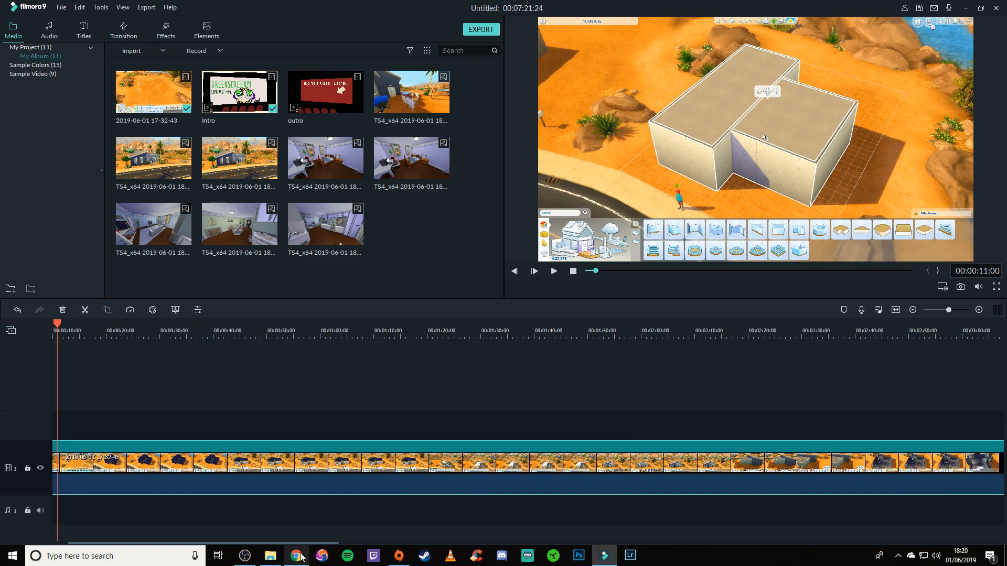
pyautogui.moveTo(325, 545); pyautogui.dragTo(232, 540)
pyautogui.click(78, 331)
pyautogui.press('space')
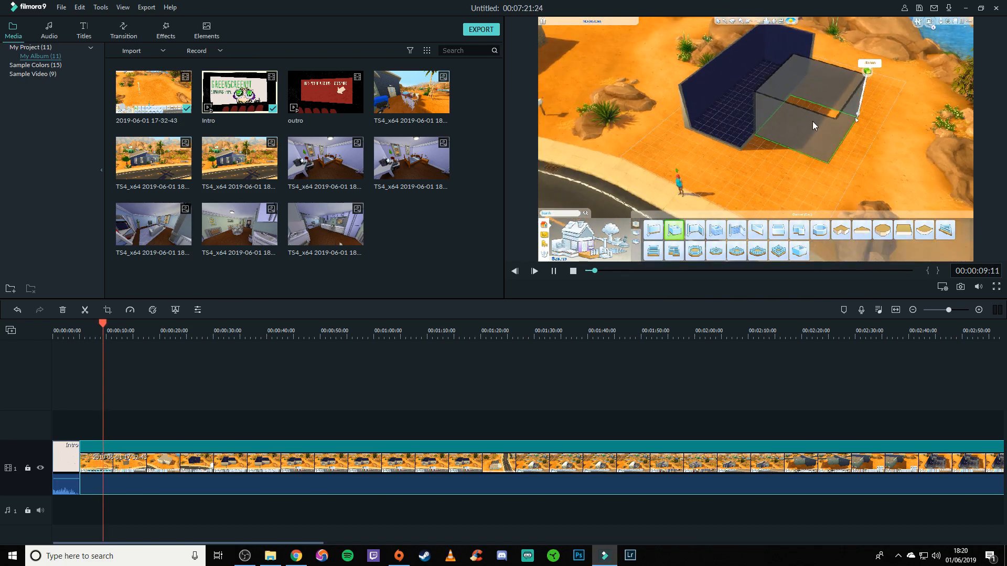
pyautogui.press('space')
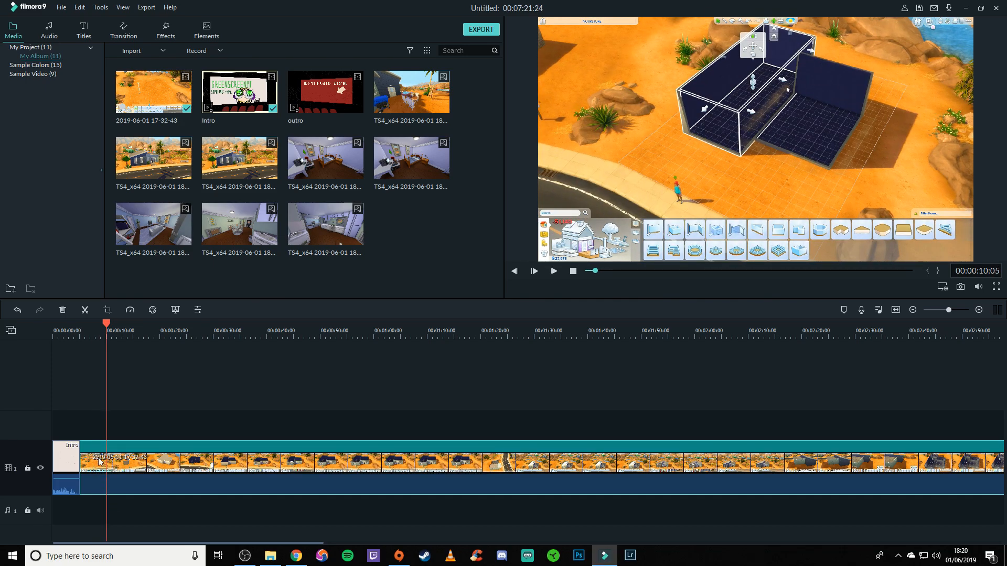
pyautogui.moveTo(108, 324); pyautogui.dragTo(107, 326)
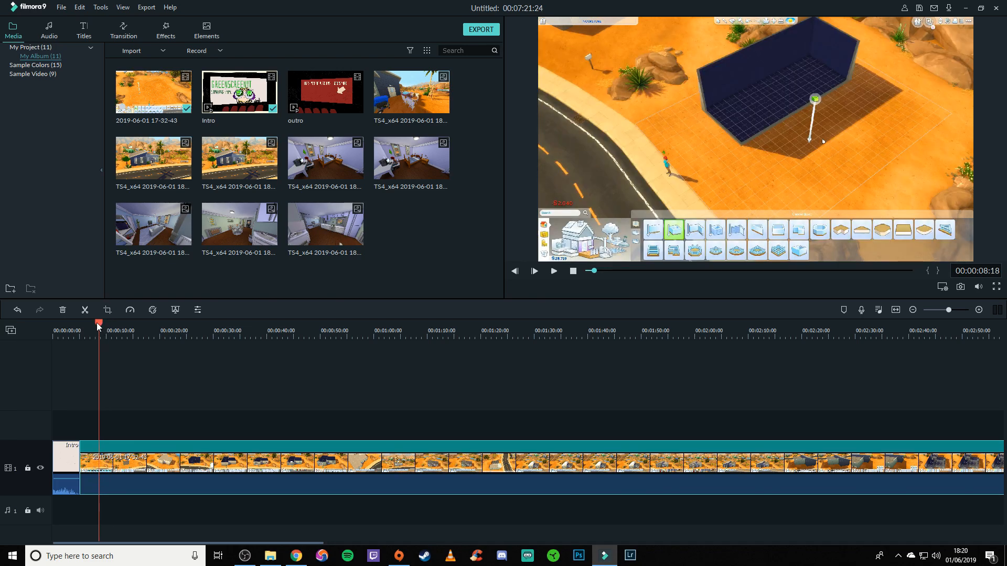
pyautogui.moveTo(98, 326); pyautogui.dragTo(96, 323)
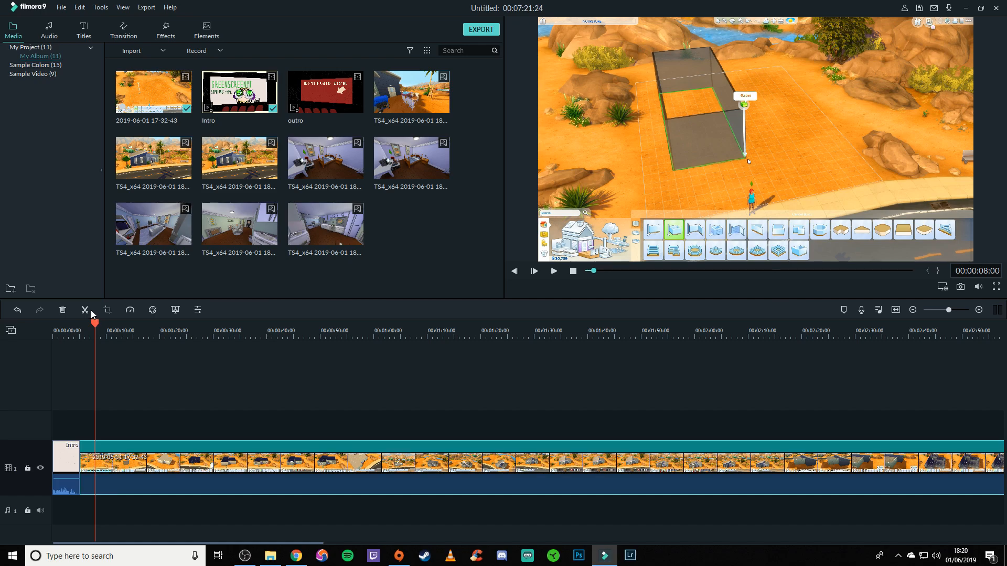
pyautogui.click(91, 312)
# - Delete the short recording segment between the intro and the split, and ripple delete the gap it leaves
pyautogui.click(87, 462)
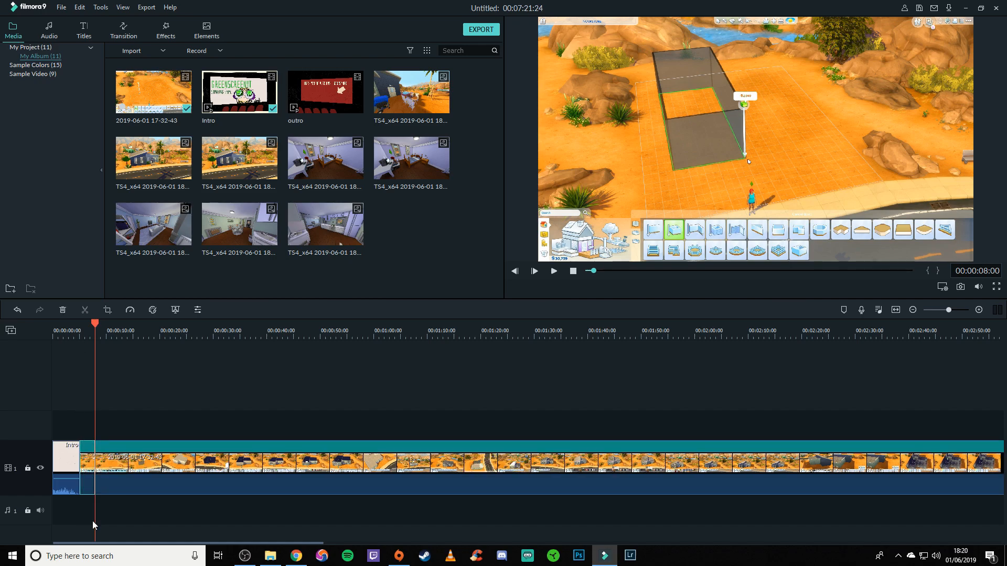
pyautogui.press('Delete')
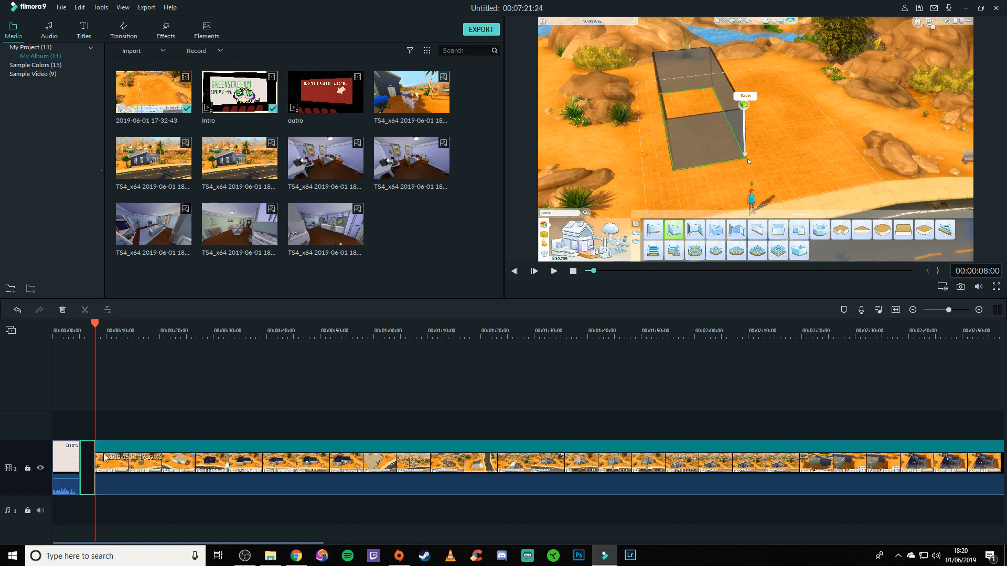
pyautogui.rightClick(92, 461)
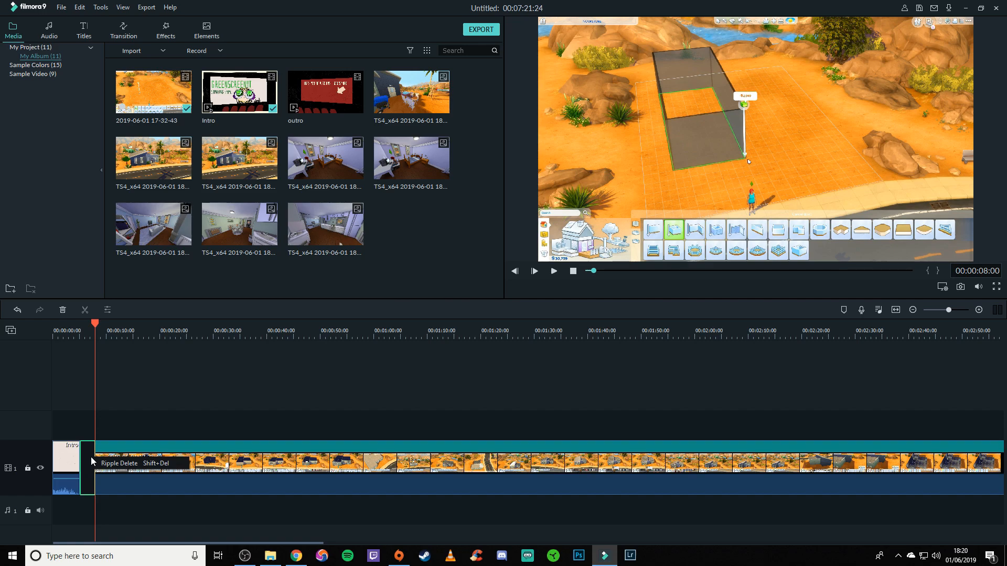
pyautogui.click(118, 463)
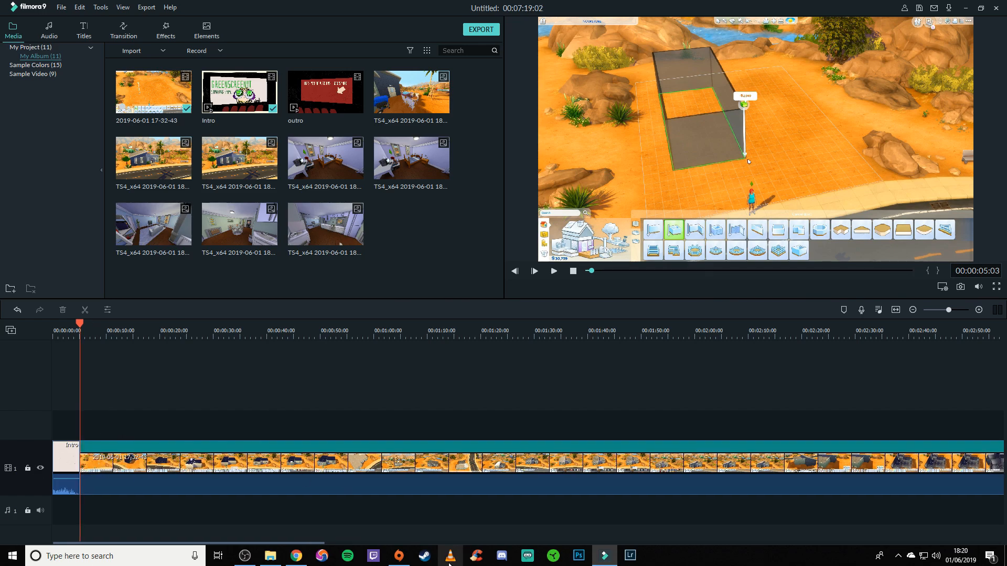
# - Play through the trimmed recording to the roof-building part and split the clip at about 00:00:24:22
pyautogui.press('space')
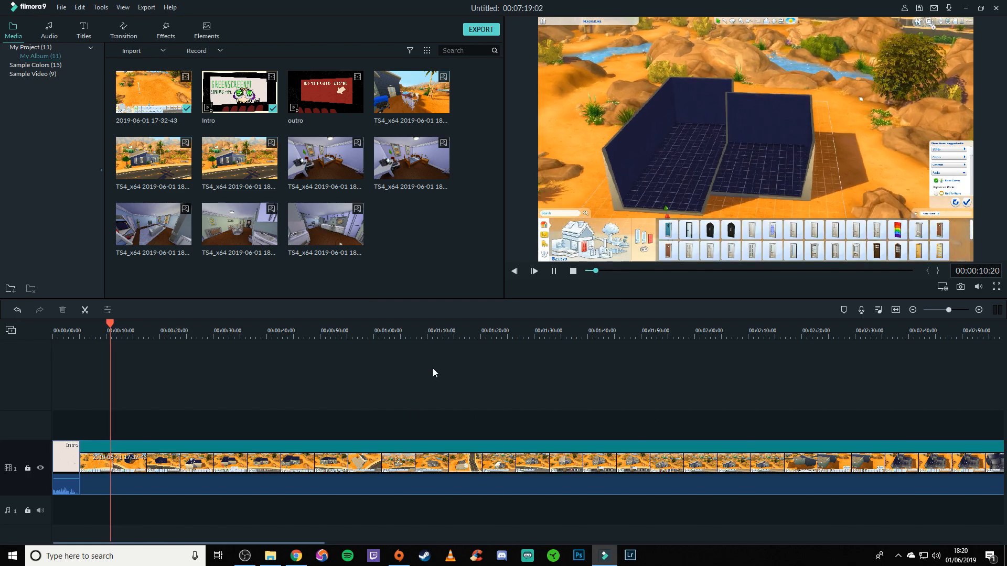
pyautogui.press('space')
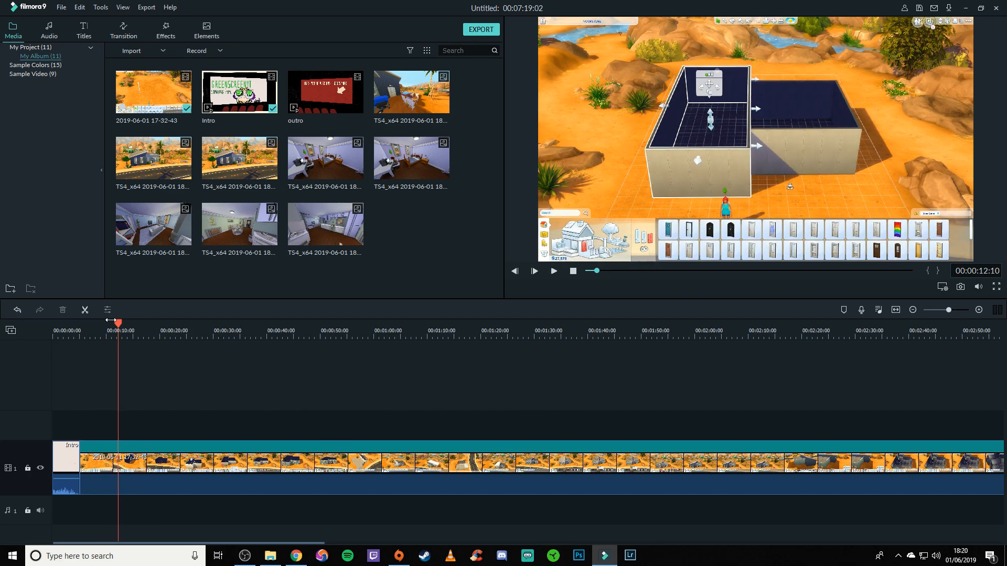
pyautogui.moveTo(127, 321); pyautogui.dragTo(171, 343)
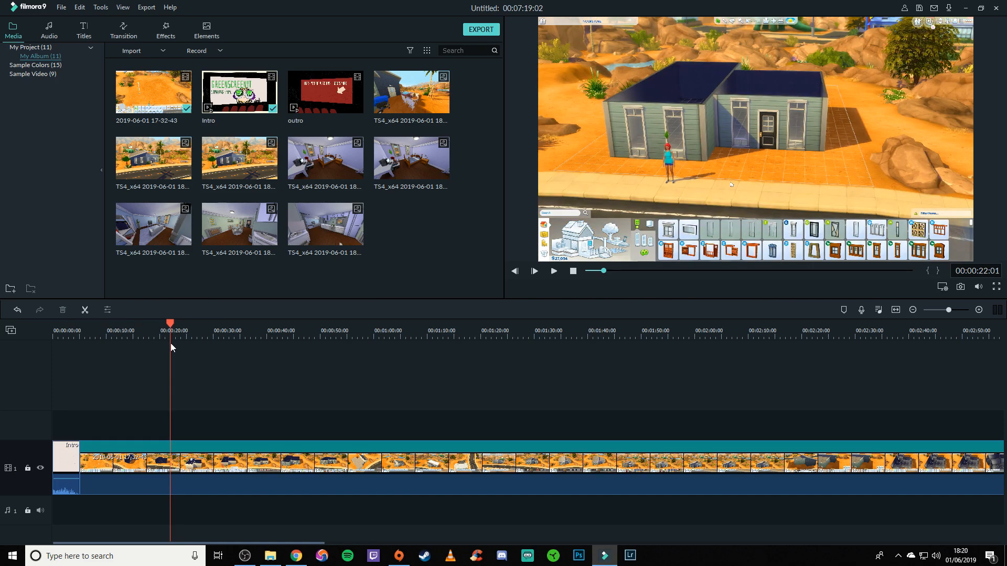
pyautogui.press('space')
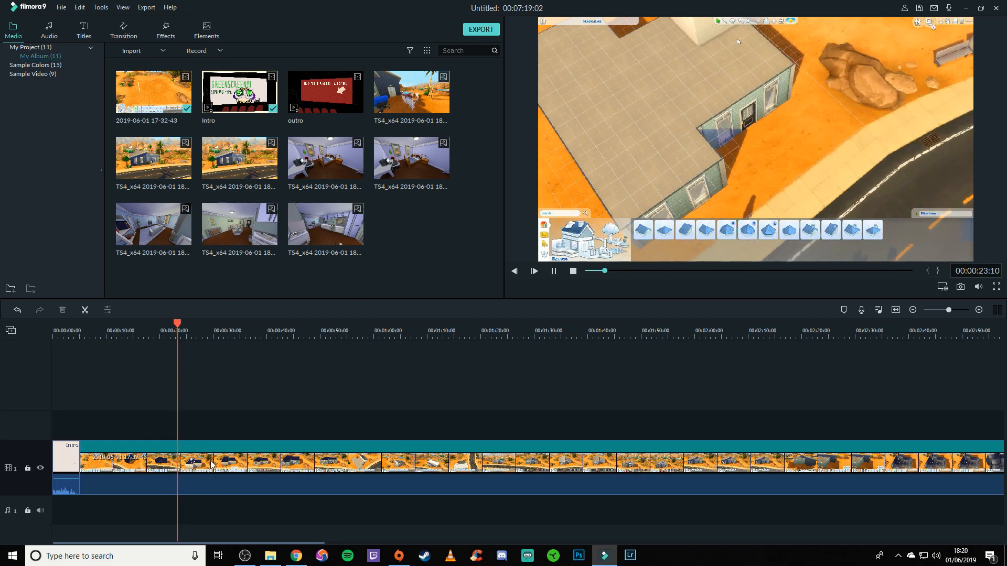
pyautogui.press('space')
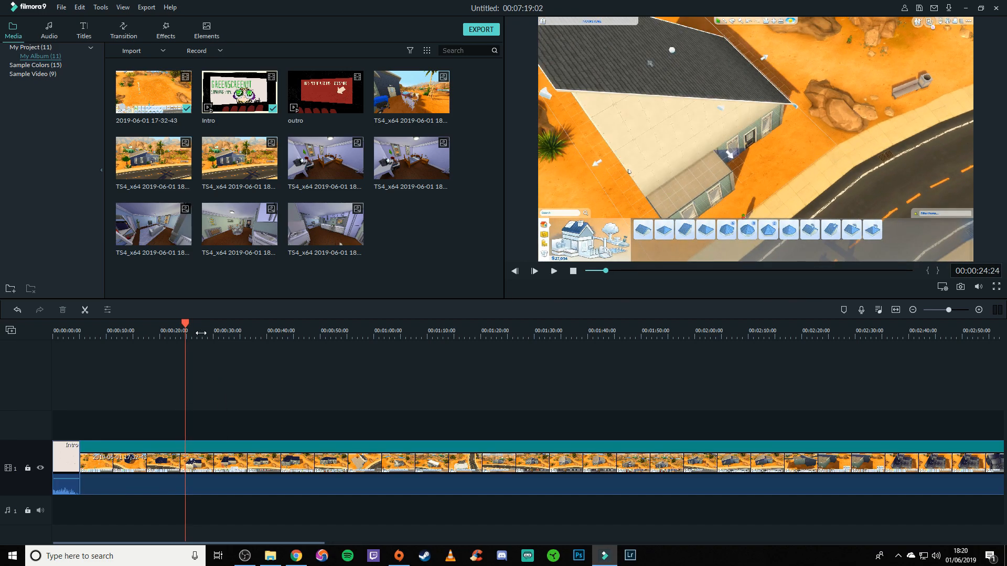
pyautogui.click(85, 312)
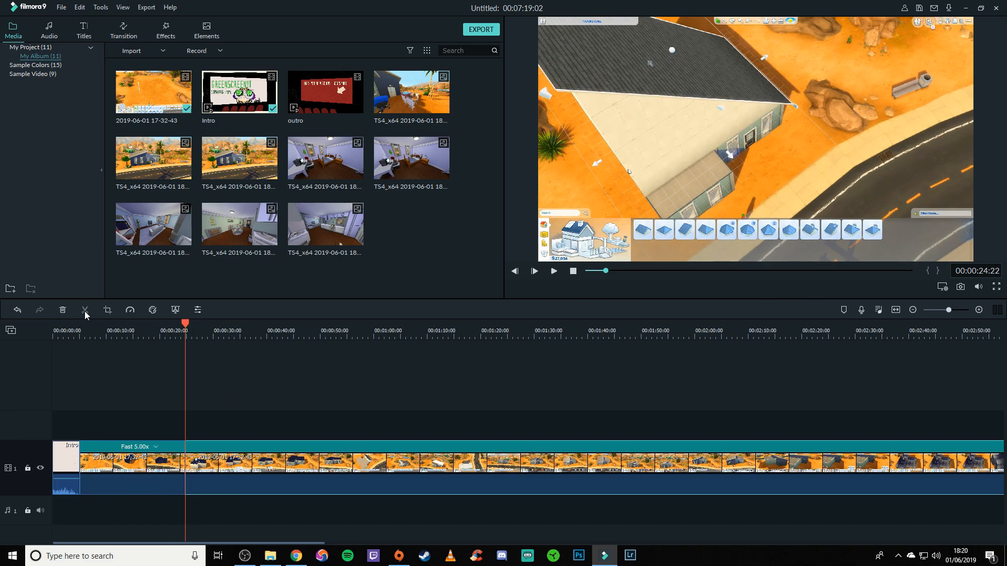
# - Play on through the roof-building part and split the recording again at about 00:00:32:16
pyautogui.press('space')
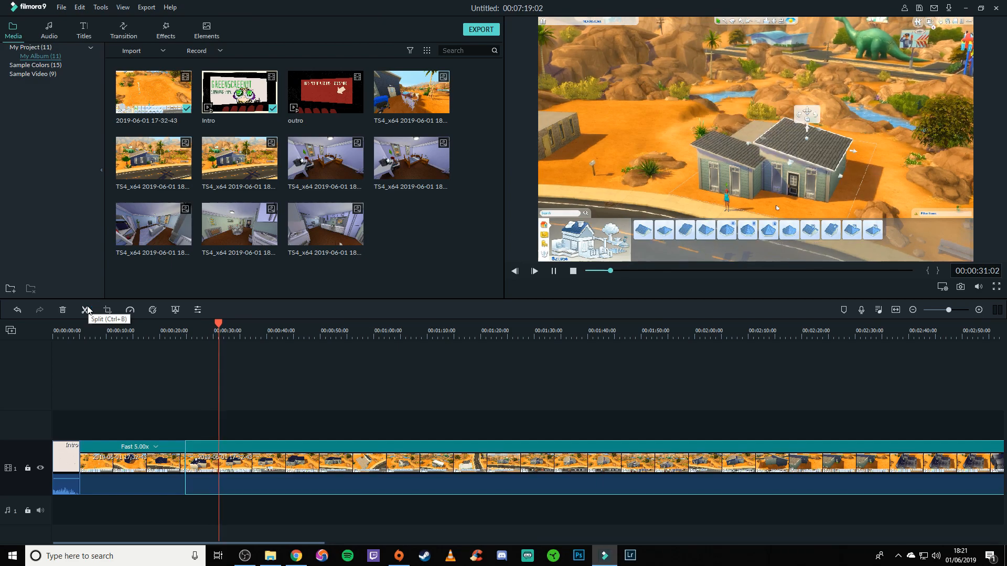
pyautogui.press('space')
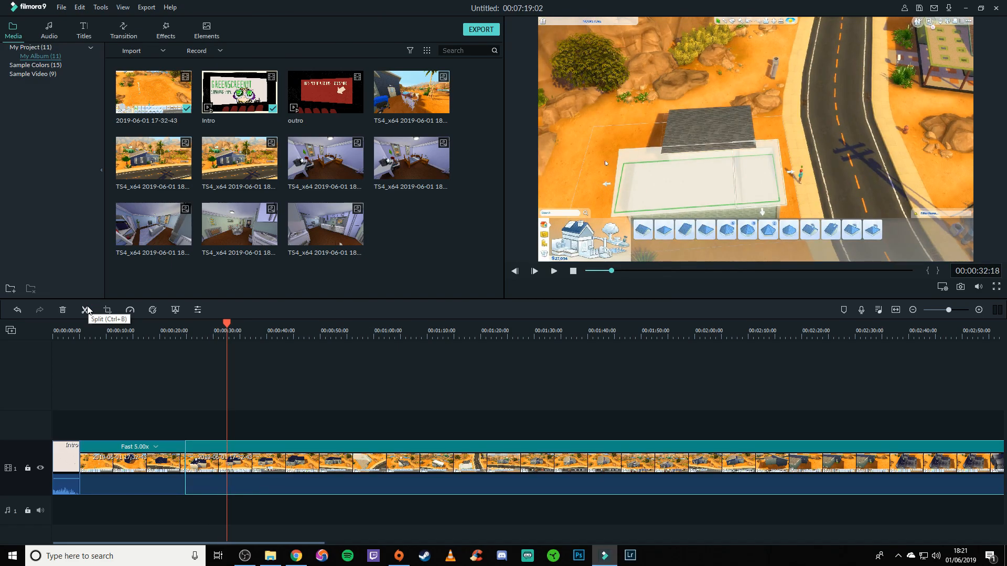
pyautogui.click(86, 310)
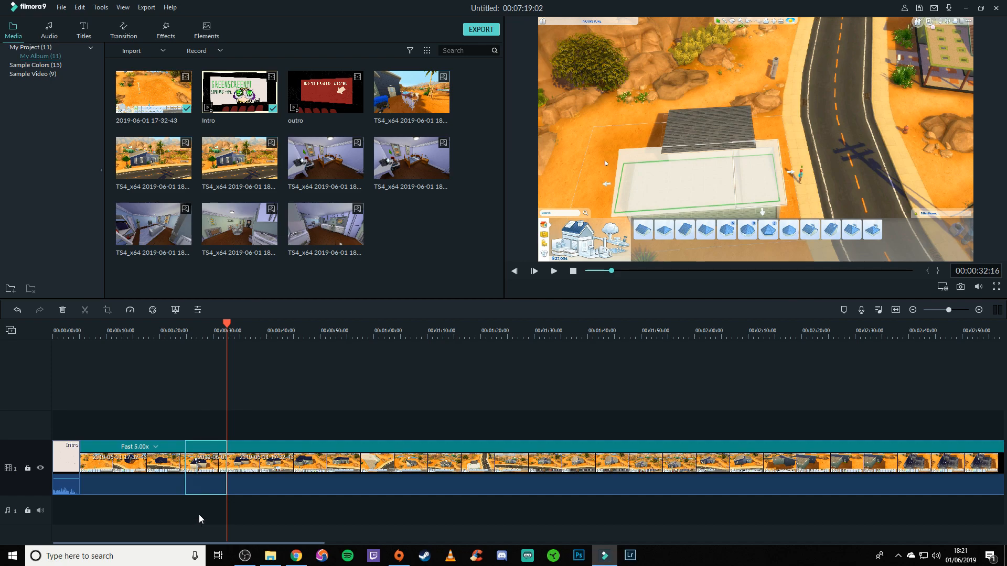
# - Delete the recording segment between the splits at 00:00:24:22 and 00:00:32:16, and ripple delete the gap
pyautogui.press('Delete')
pyautogui.click(206, 483)
pyautogui.rightClick(207, 483)
pyautogui.click(221, 487)
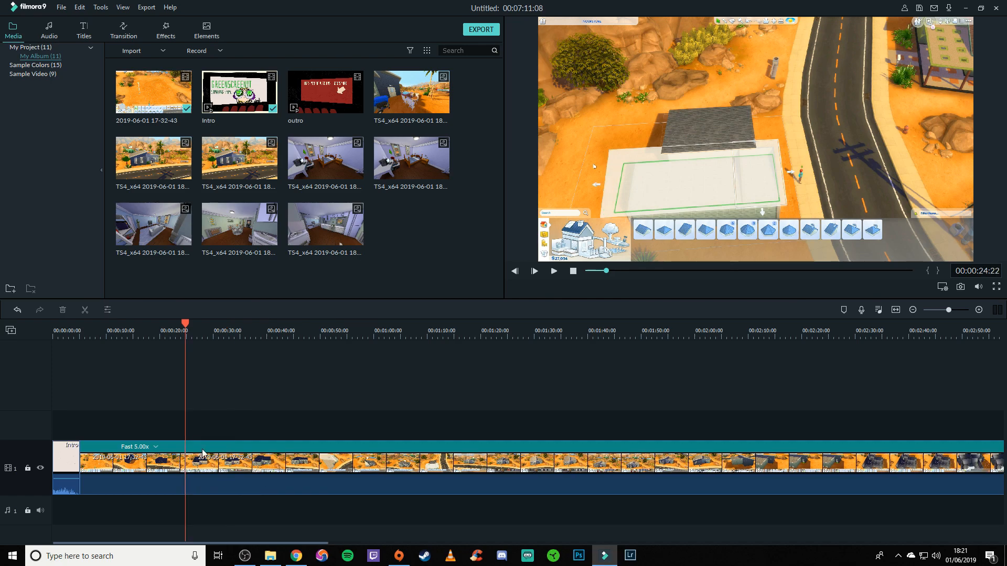
# - Play through the recording to the empty-room part beside the bathroom and split the clip at 00:02:00:04
pyautogui.press('space')
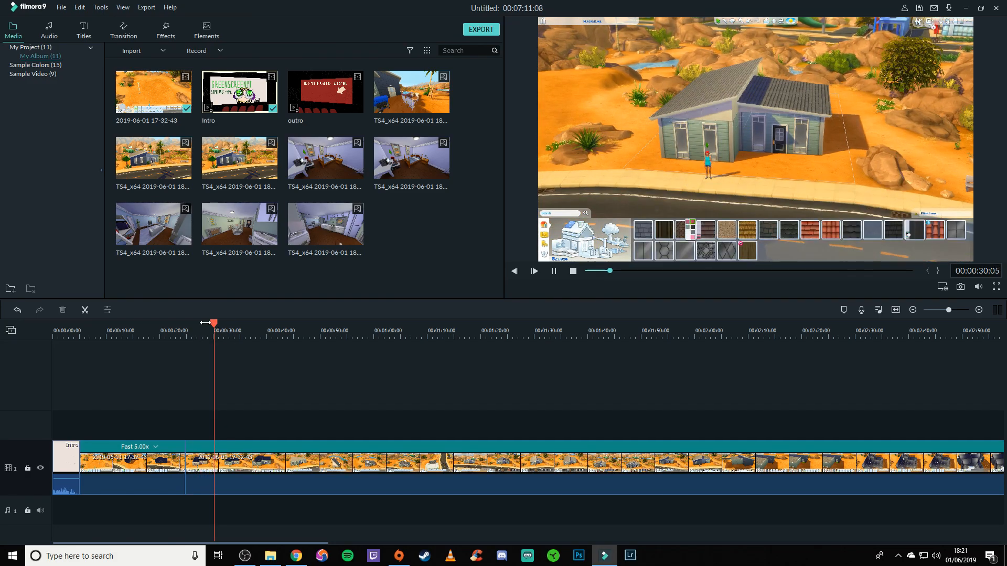
pyautogui.moveTo(226, 323); pyautogui.dragTo(703, 378)
pyautogui.press('space')
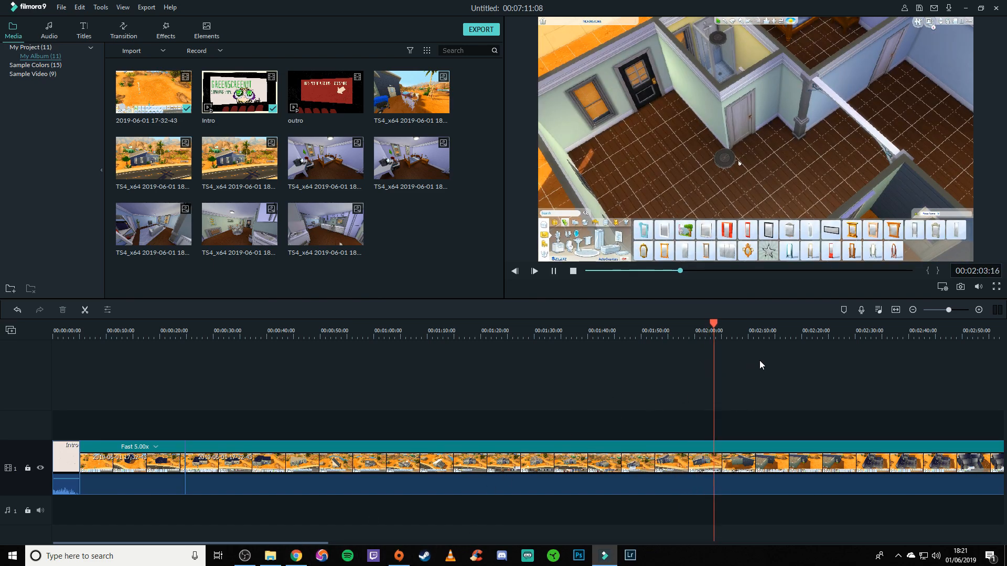
pyautogui.press('space')
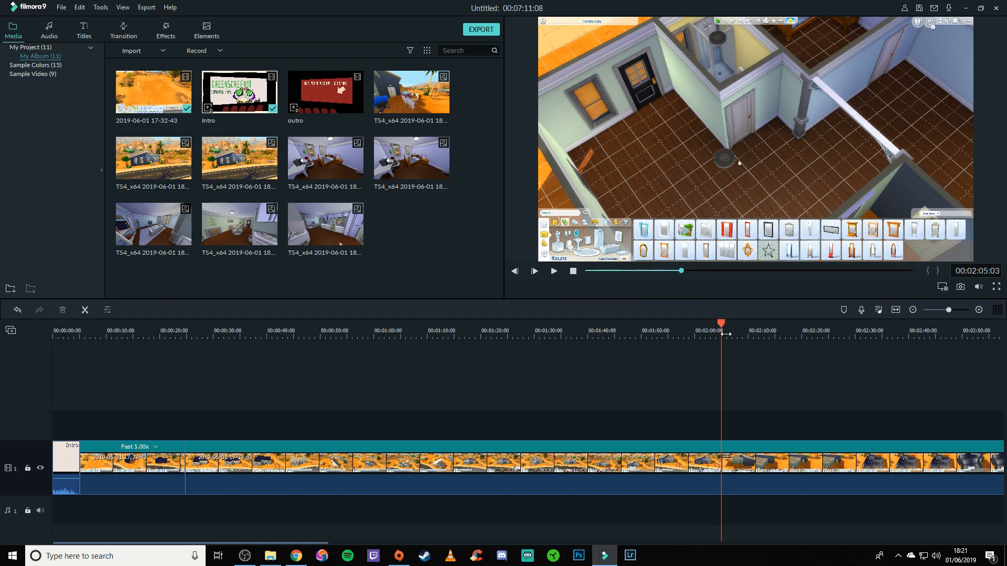
pyautogui.click(622, 331)
pyautogui.press('space')
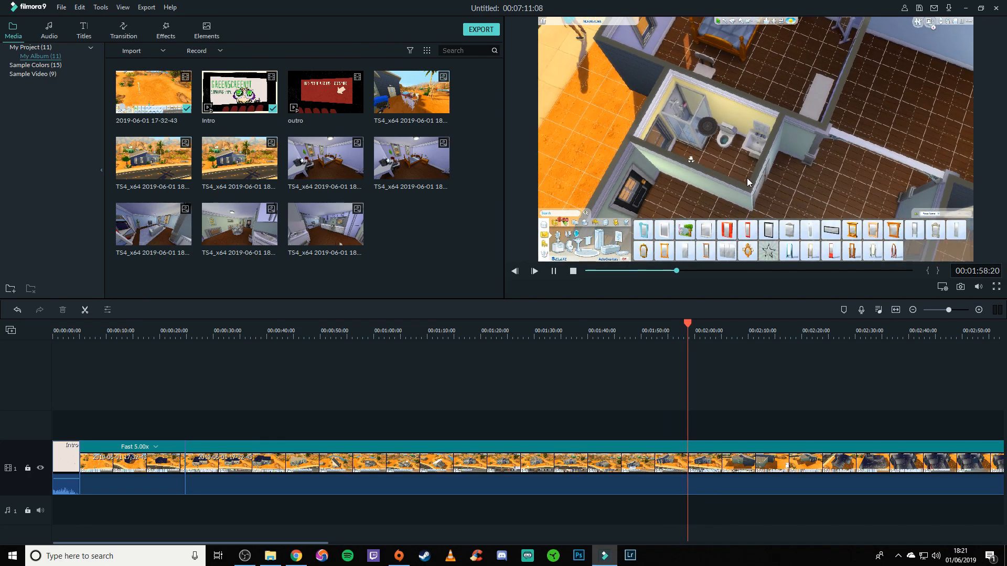
pyautogui.press('space')
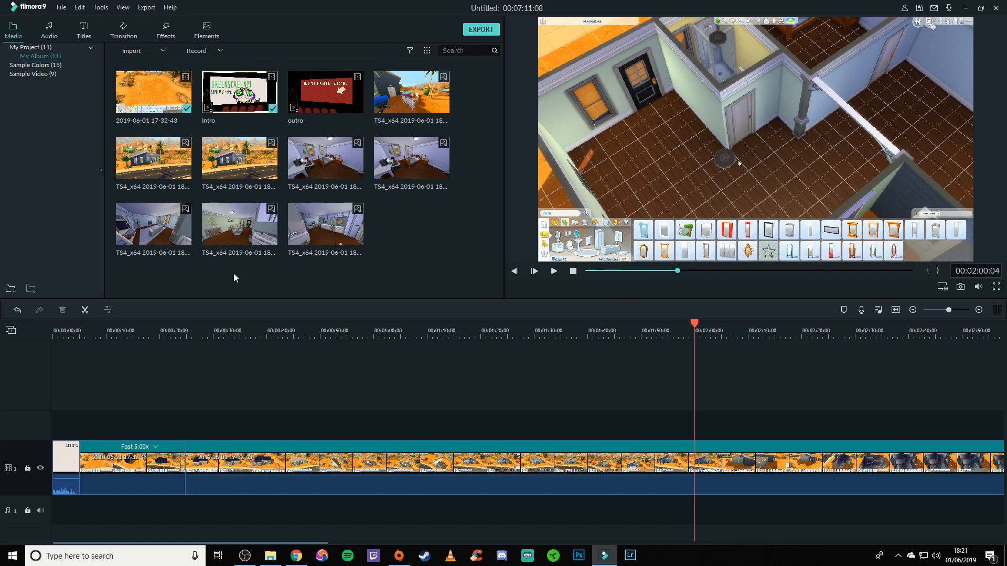
pyautogui.click(85, 310)
# - Cut the section from 00:02:00:04 to 00:02:06:24 out of the recording and ripple delete the gap
pyautogui.press('space')
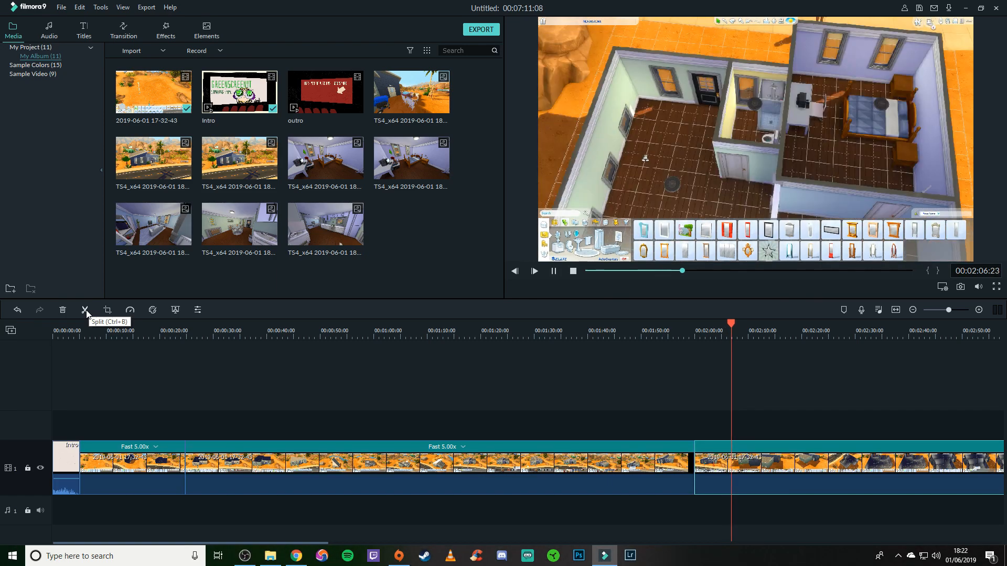
pyautogui.click(86, 311)
pyautogui.moveTo(703, 415); pyautogui.dragTo(702, 549)
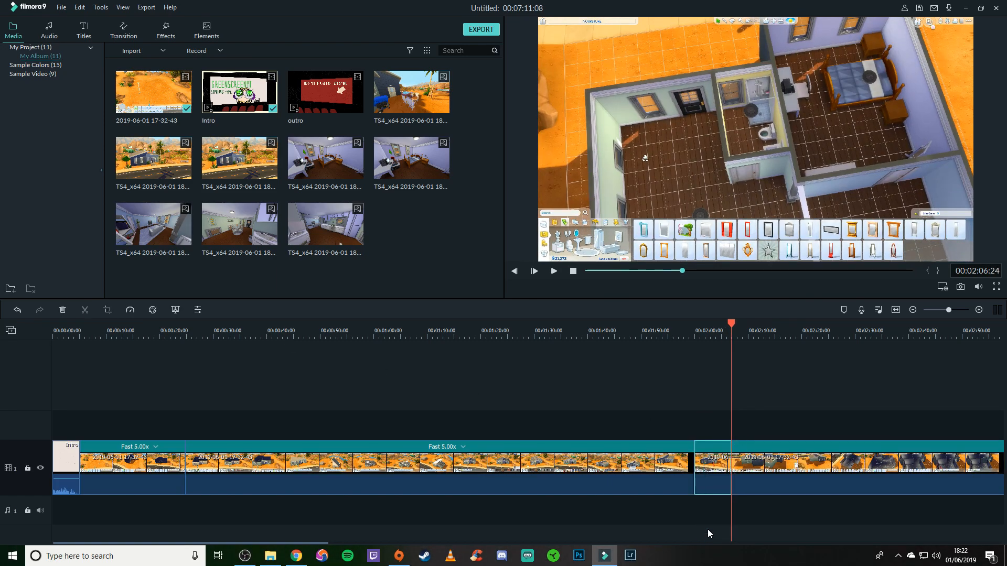
pyautogui.press('Delete')
pyautogui.rightClick(715, 478)
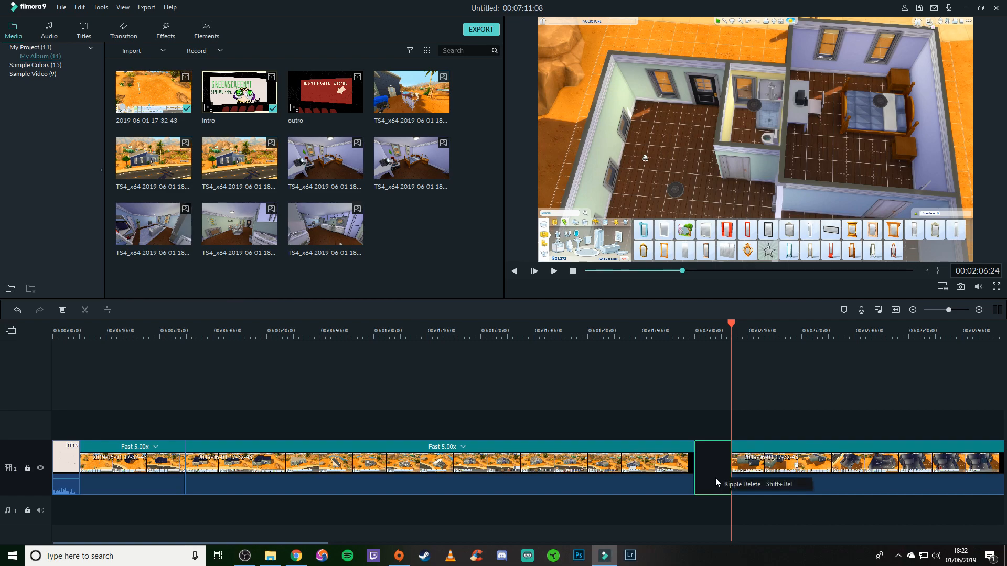
pyautogui.click(741, 484)
# - Play on to the kitchen counter placement and split the recording at 00:02:09:10
pyautogui.press('space')
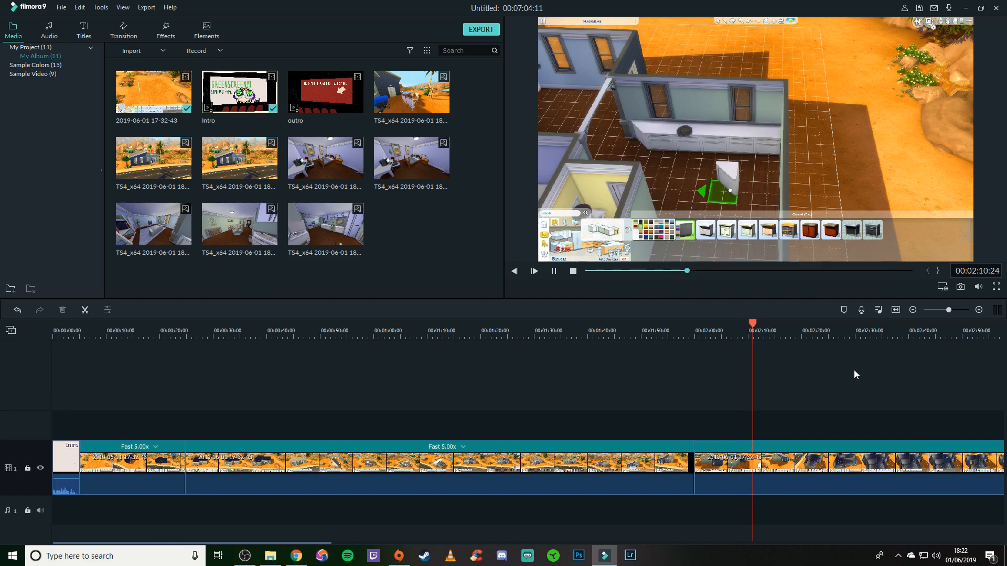
pyautogui.press('space')
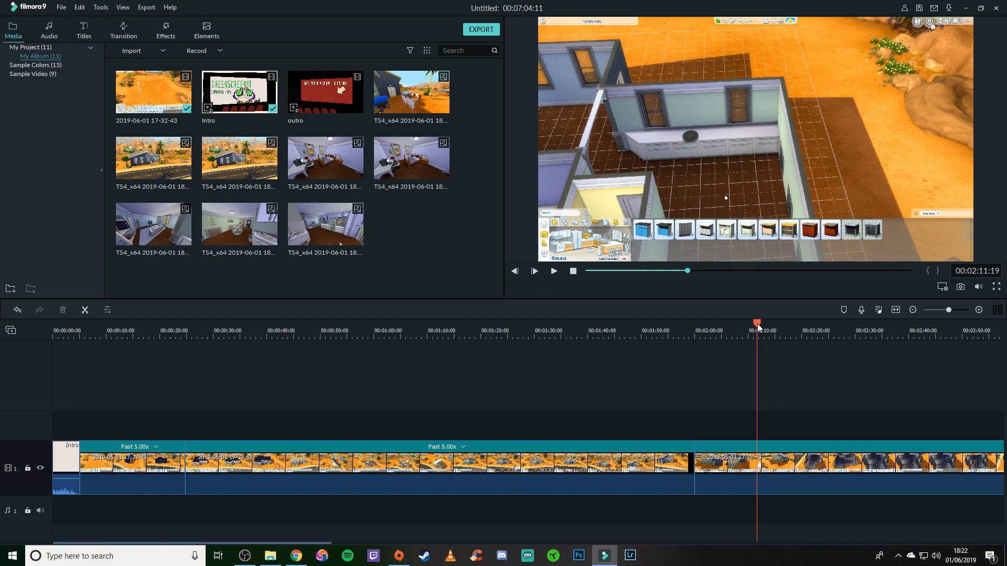
pyautogui.moveTo(758, 327); pyautogui.dragTo(745, 325)
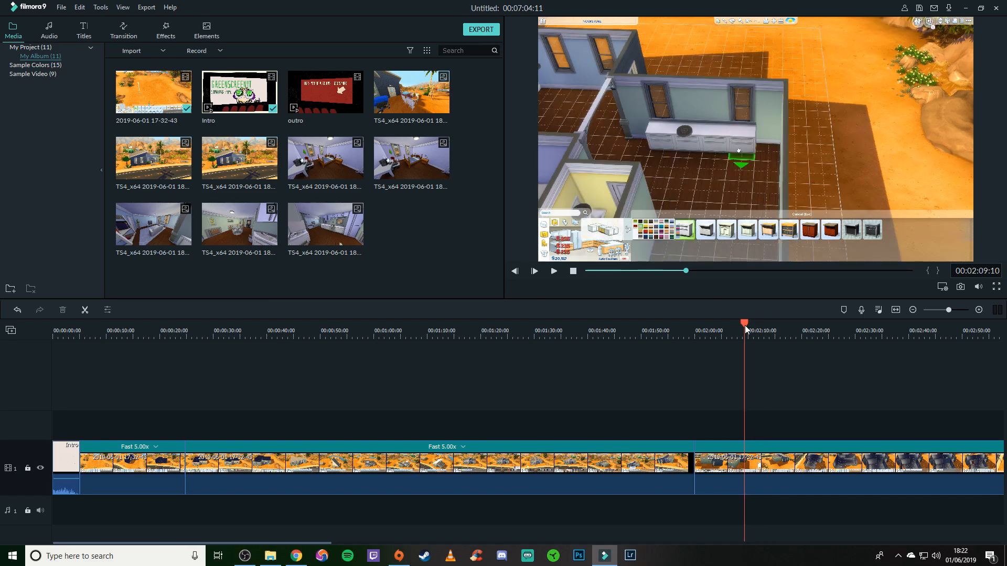
pyautogui.click(88, 310)
# - Cut the section from 00:02:09:10 to 00:02:18:07 out of the recording and ripple delete the gap
pyautogui.press('space')
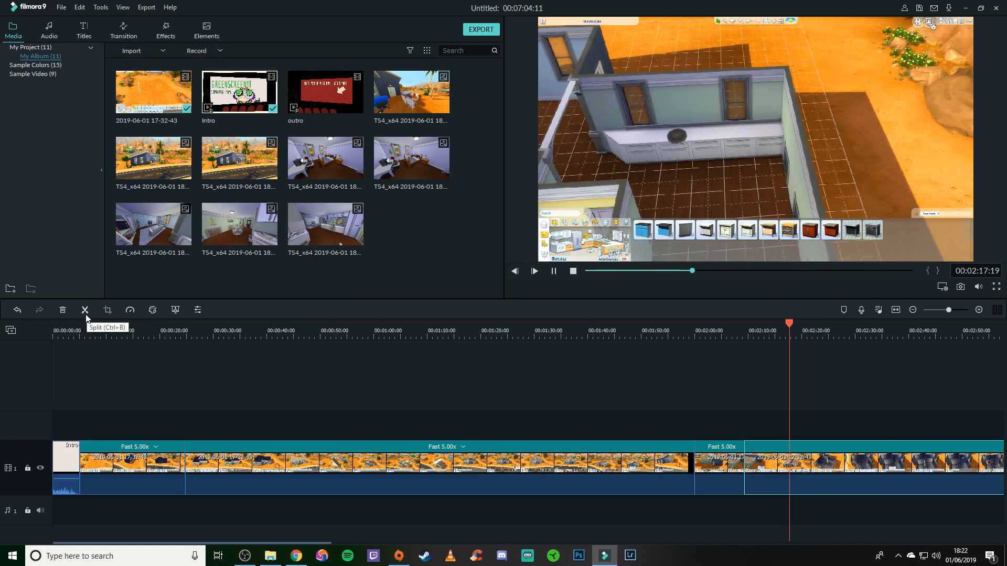
pyautogui.click(84, 310)
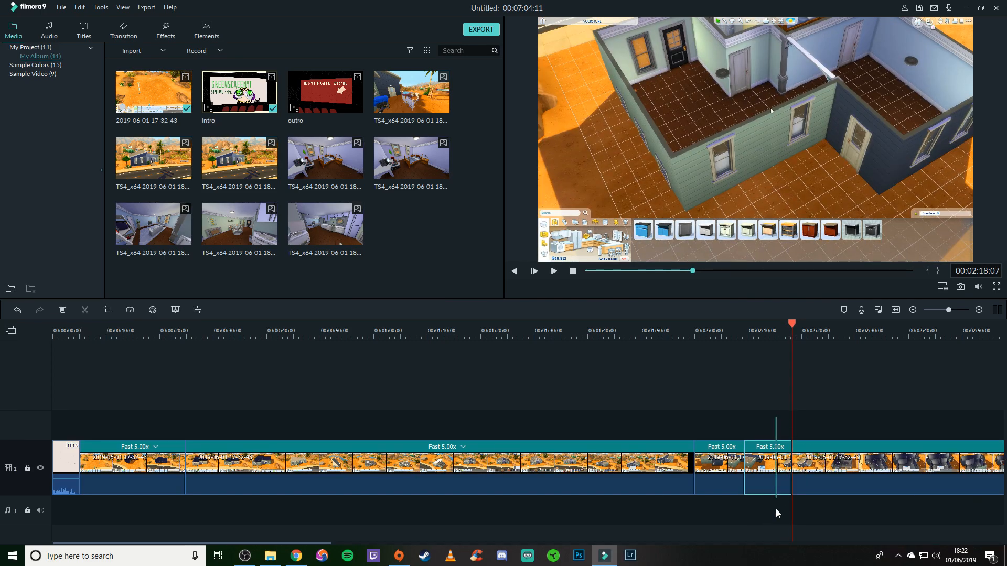
pyautogui.press('Delete')
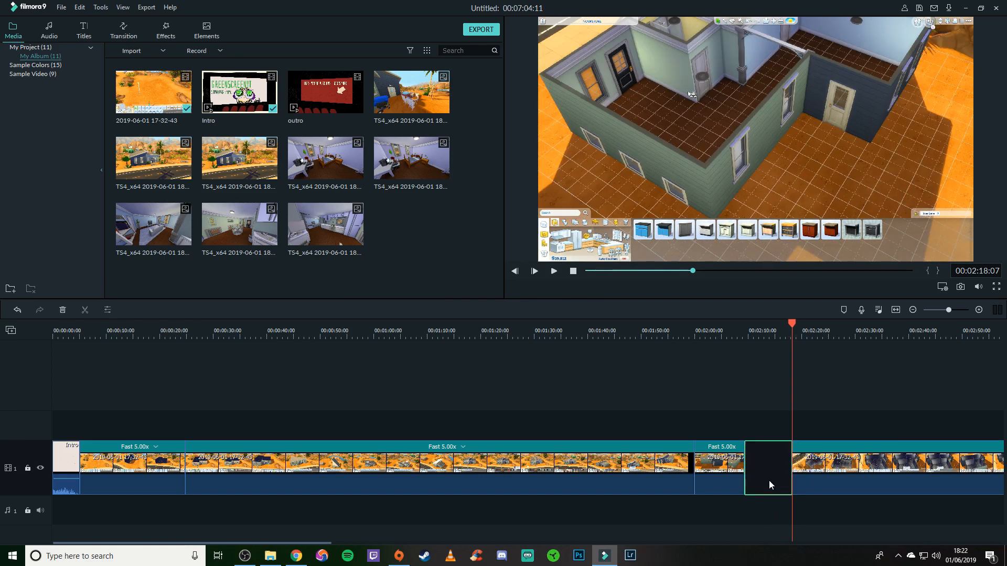
pyautogui.rightClick(756, 472)
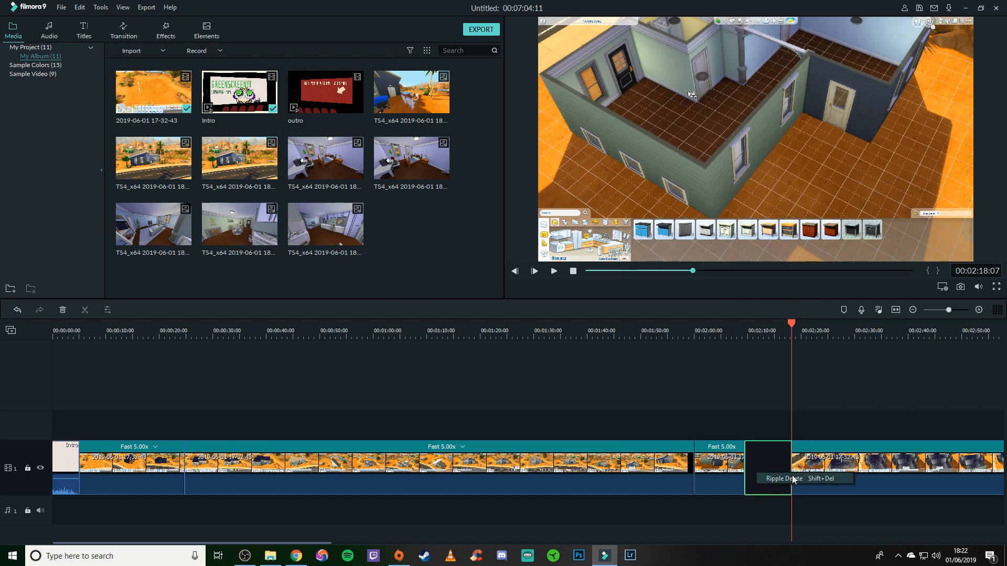
pyautogui.click(771, 479)
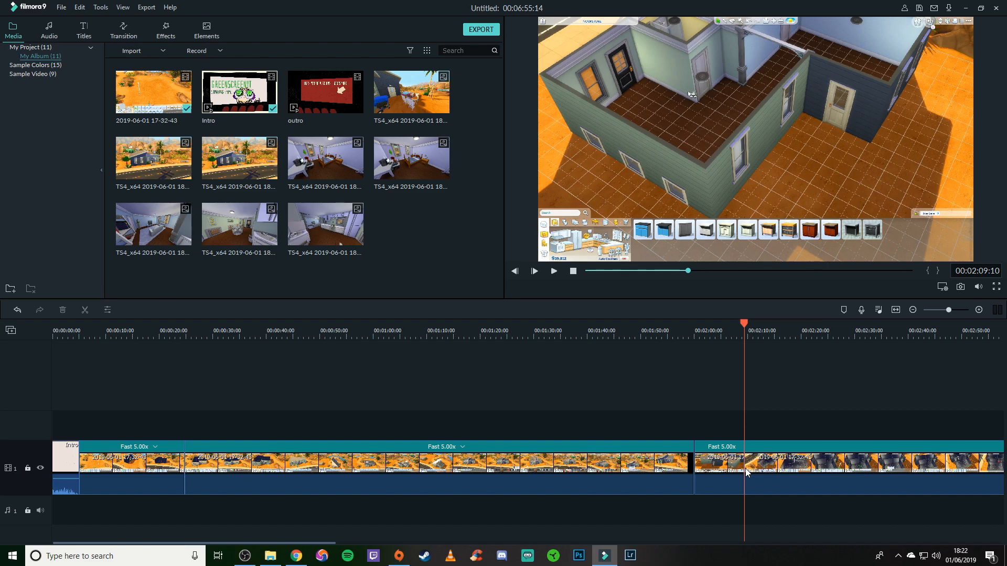
# - Play through the kitchen-building part of the recording up to about 00:02:24:22
pyautogui.press('space')
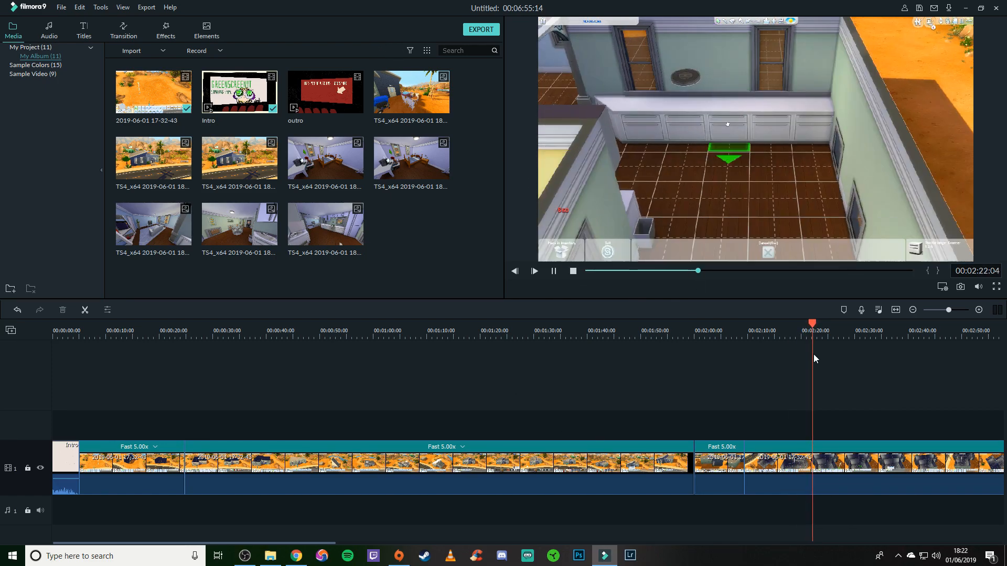
pyautogui.press('space')
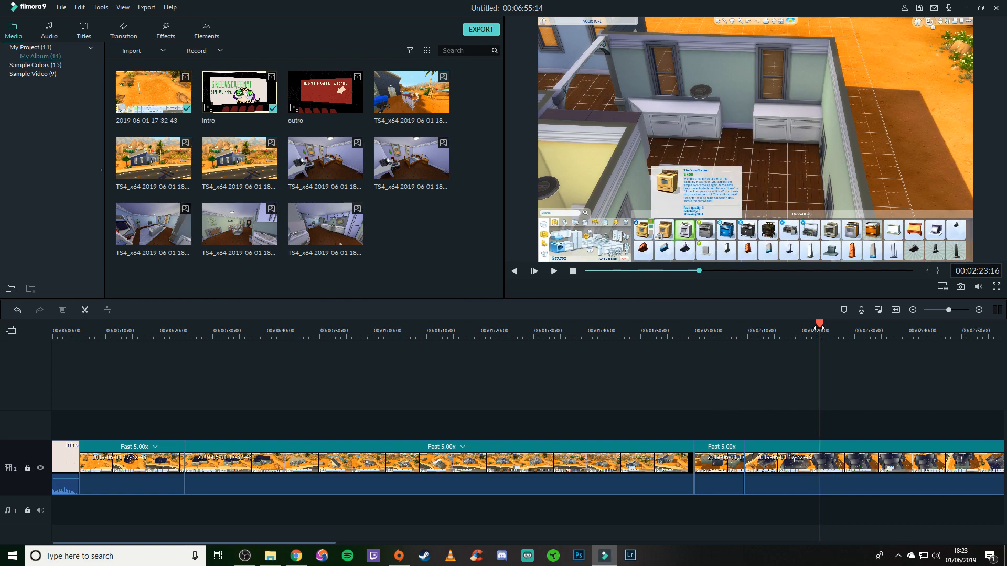
pyautogui.moveTo(821, 326); pyautogui.dragTo(826, 325)
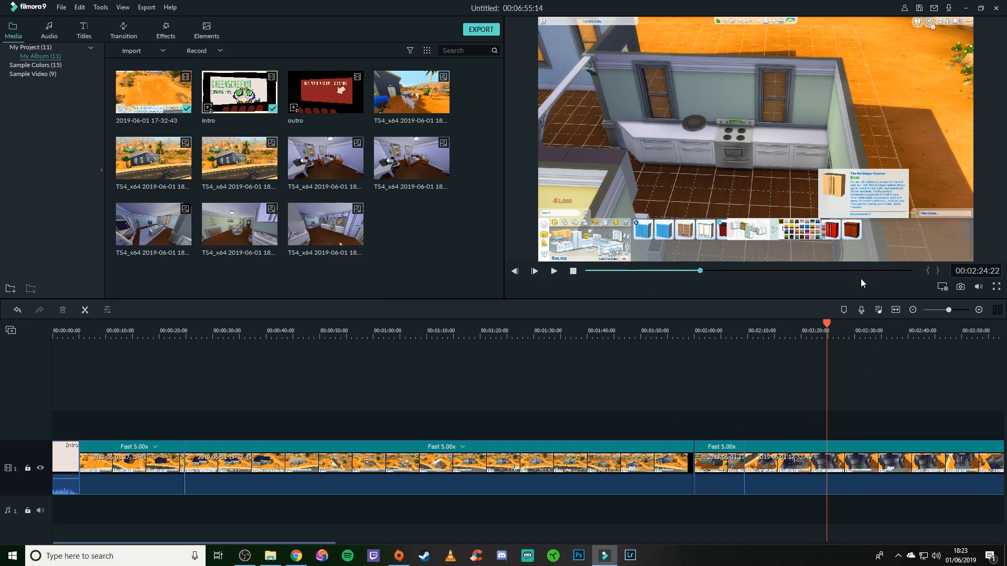
# - Add a Fade Grayscale transition at the kitchen cut near 00:02:09:10 and play the recording from about 00:02:04:13
pyautogui.click(132, 33)
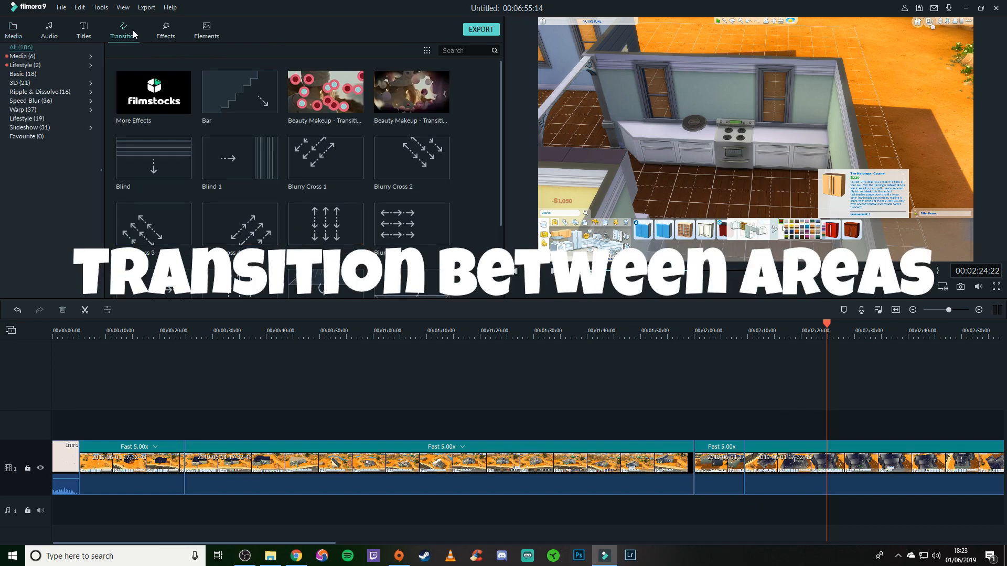
pyautogui.scroll(-10, 411, 171)
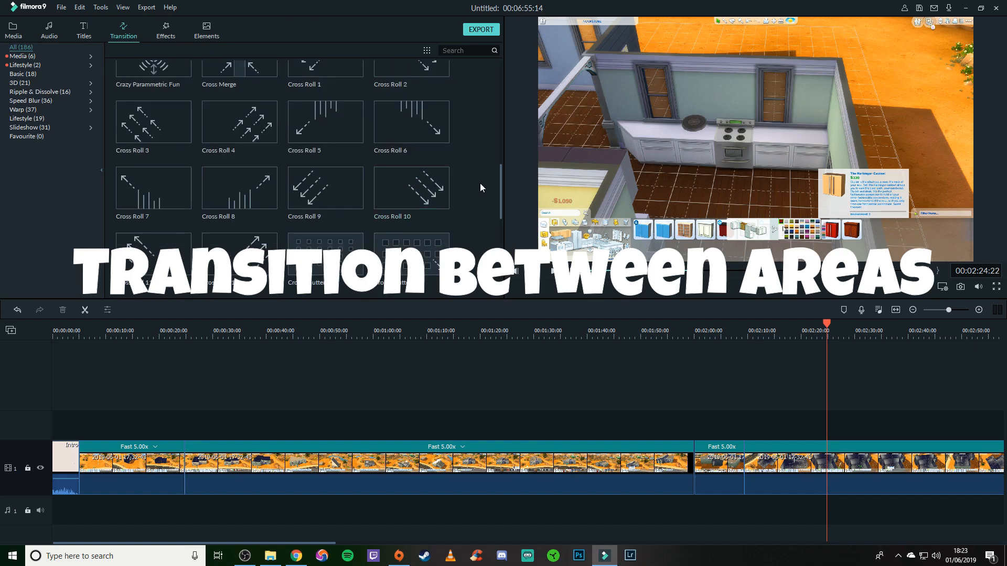
pyautogui.scroll(-3, 472, 198)
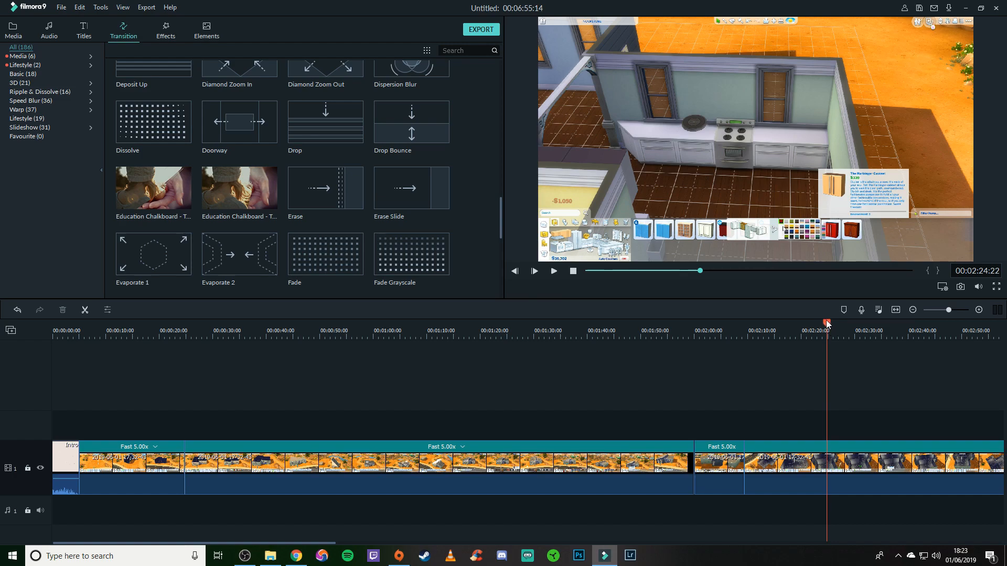
pyautogui.moveTo(823, 320); pyautogui.dragTo(711, 327)
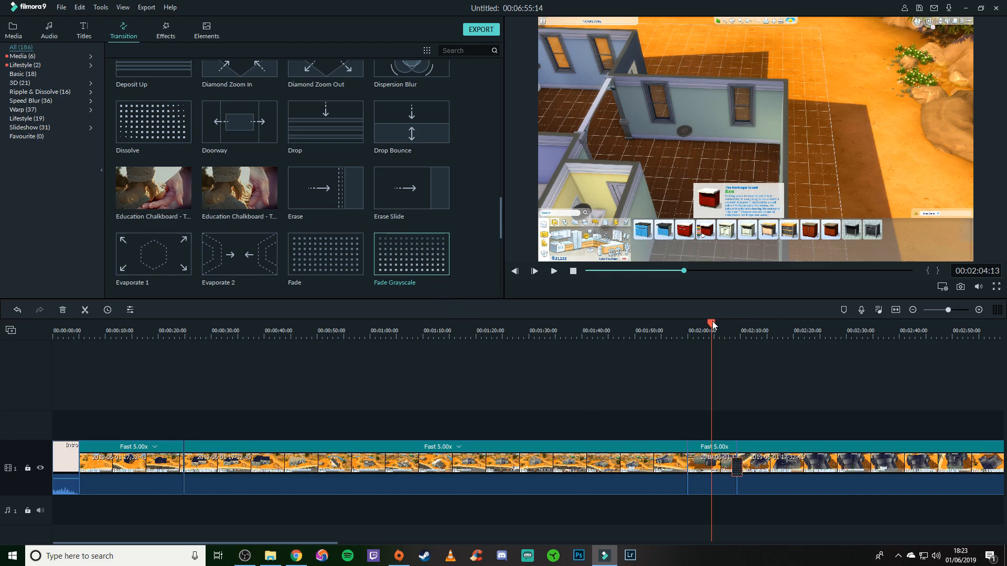
pyautogui.press('space')
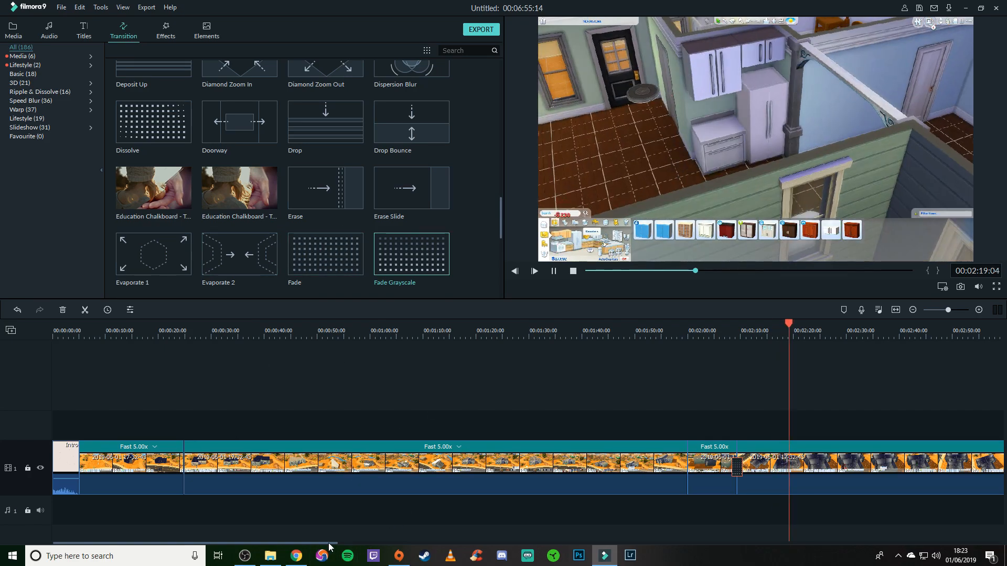
# - Find the sofa placement in the living room part and split the recording at 00:02:59:20
pyautogui.moveTo(329, 542); pyautogui.dragTo(507, 550)
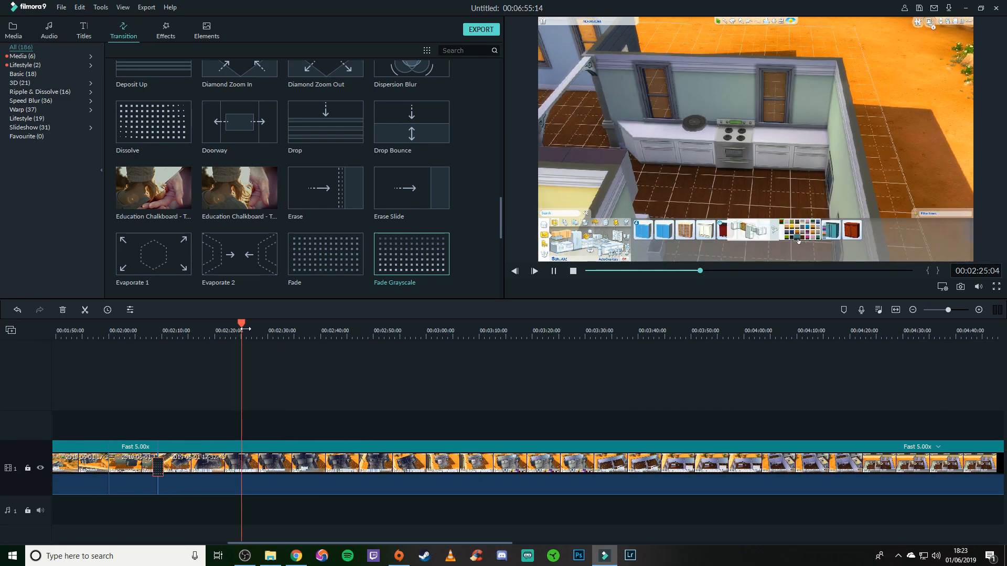
pyautogui.click(252, 325)
pyautogui.moveTo(254, 326); pyautogui.dragTo(421, 282)
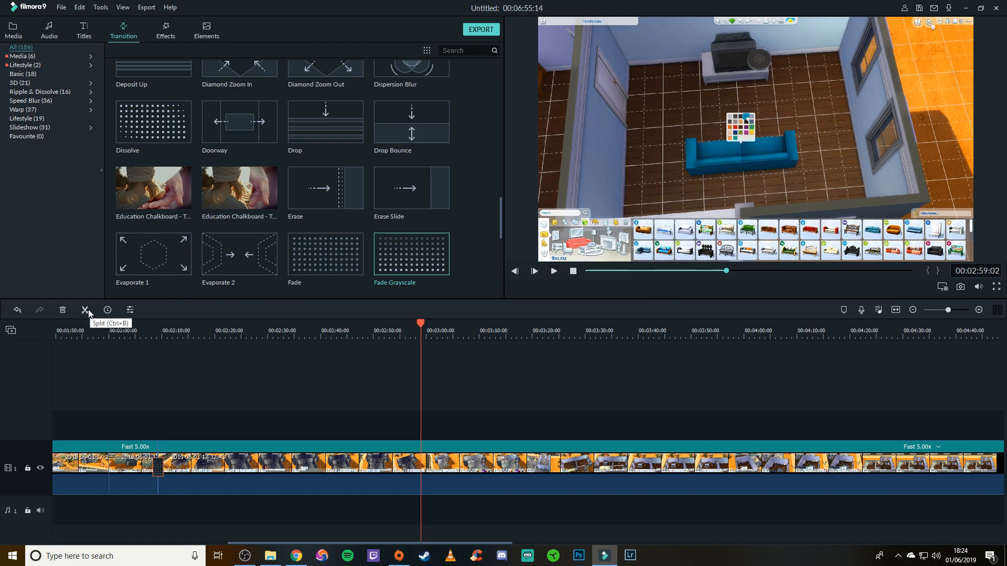
pyautogui.press('space')
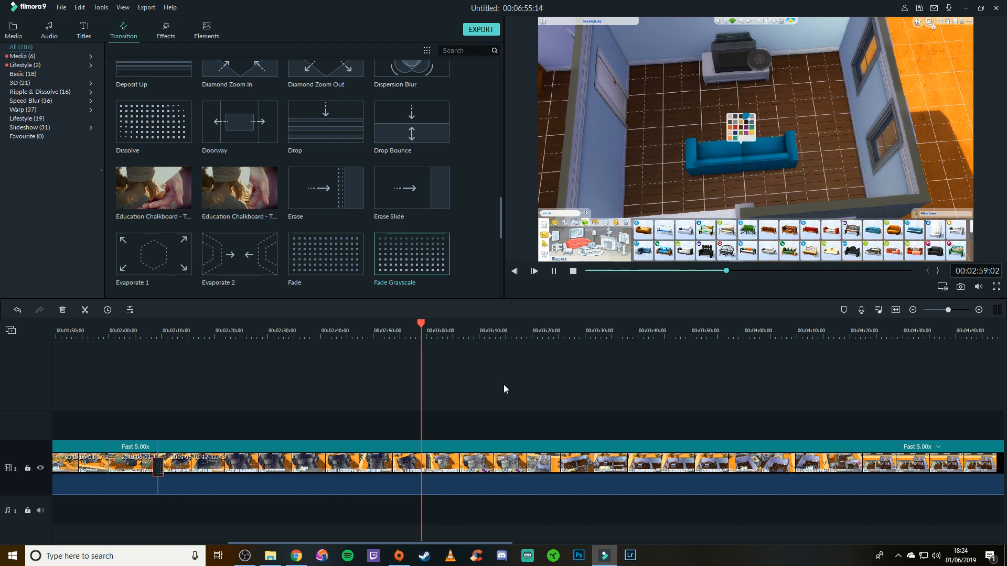
pyautogui.press('space')
pyautogui.moveTo(428, 325); pyautogui.dragTo(410, 324)
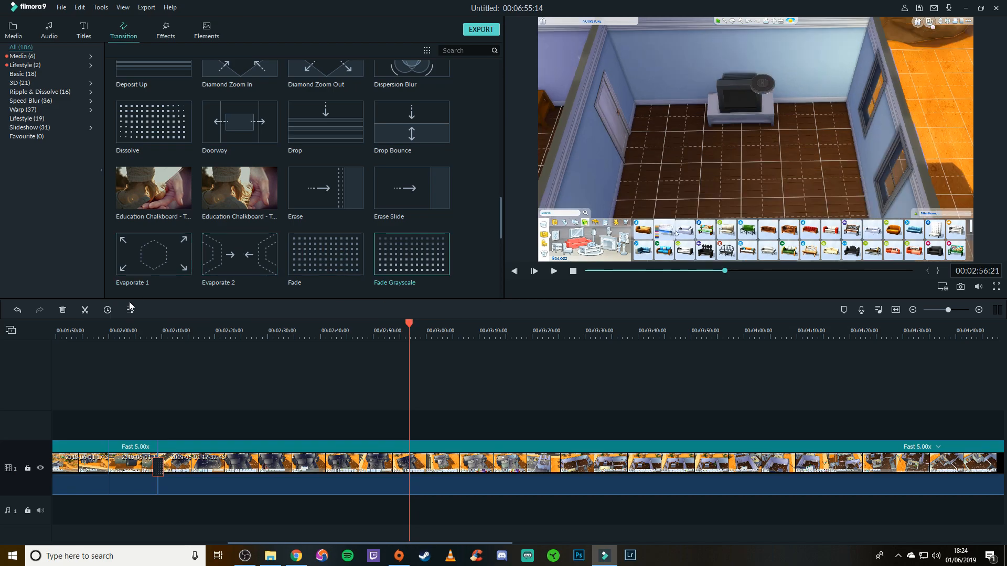
pyautogui.press('space')
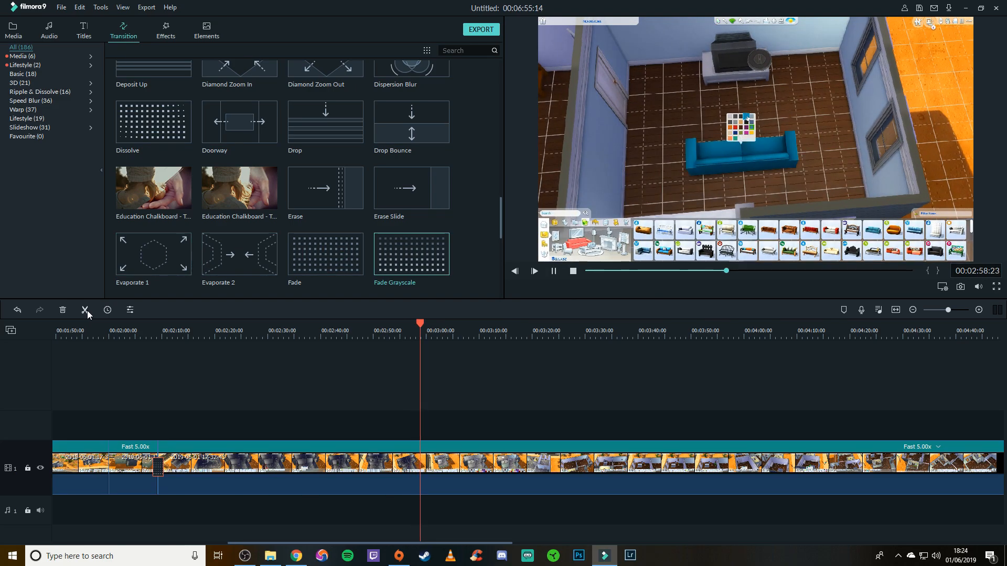
pyautogui.click(85, 309)
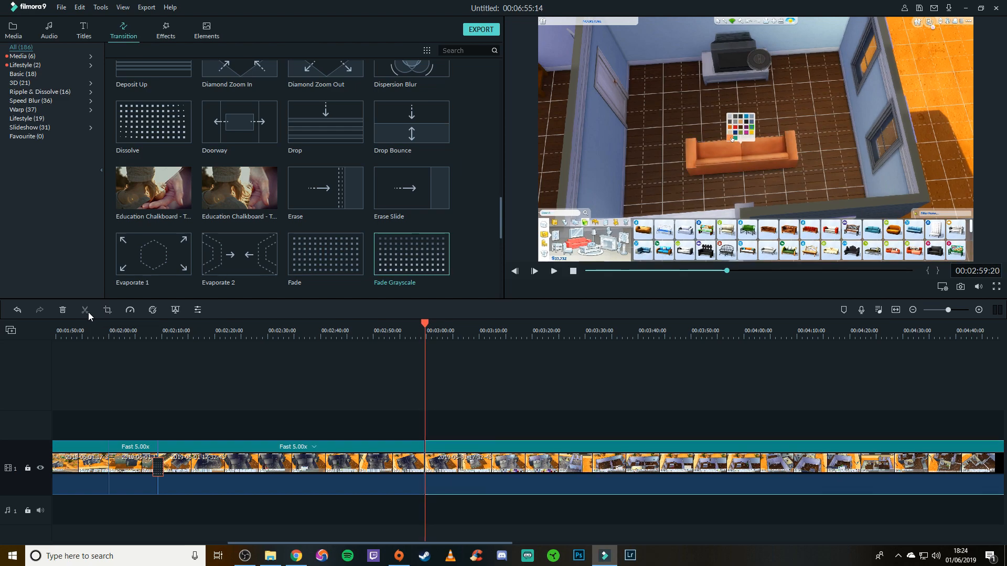
# - Cut the section from 00:02:59:20 to about 00:03:10:12 out of the recording, closing the gap with the following clip
pyautogui.press('space')
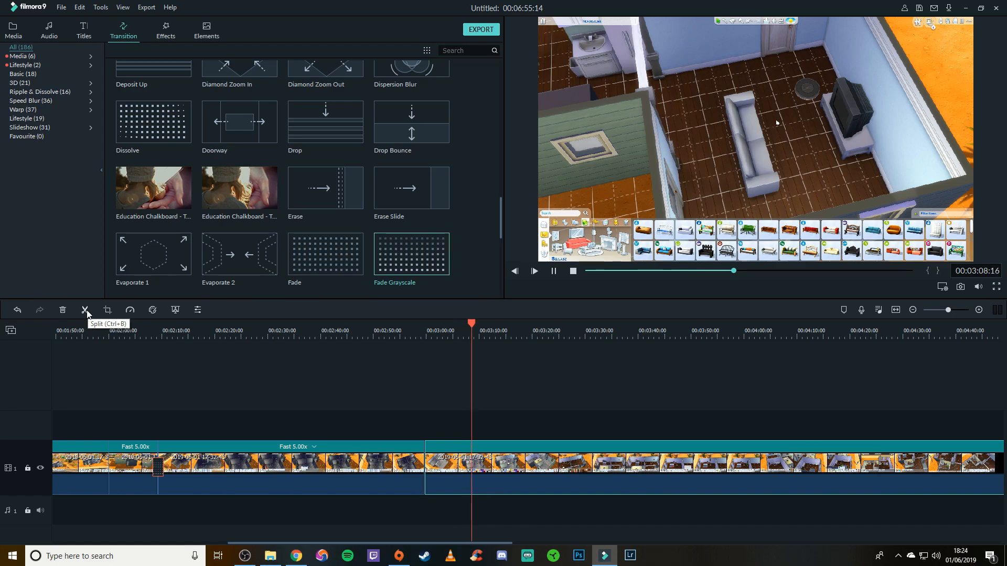
pyautogui.press('space')
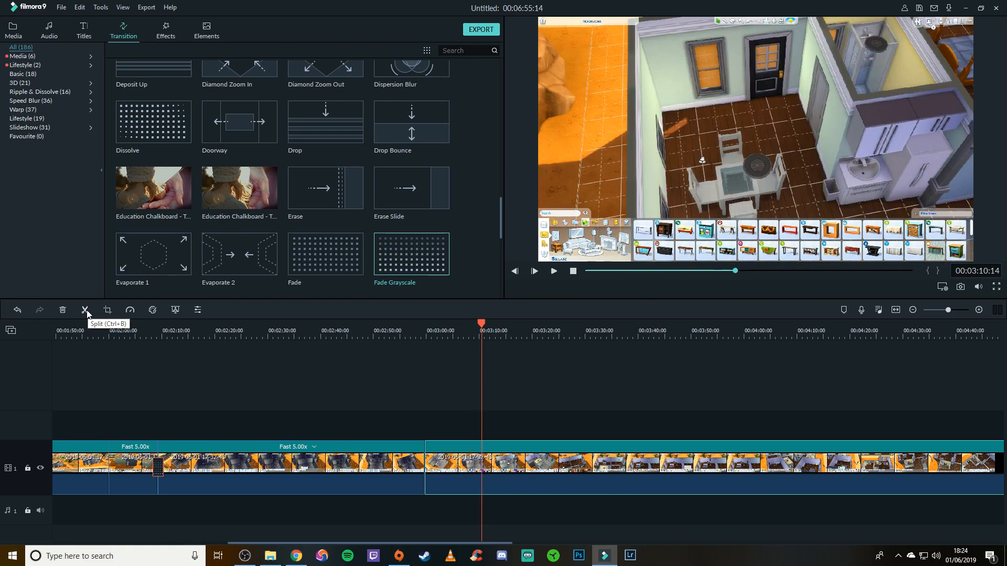
pyautogui.click(85, 311)
pyautogui.click(441, 472)
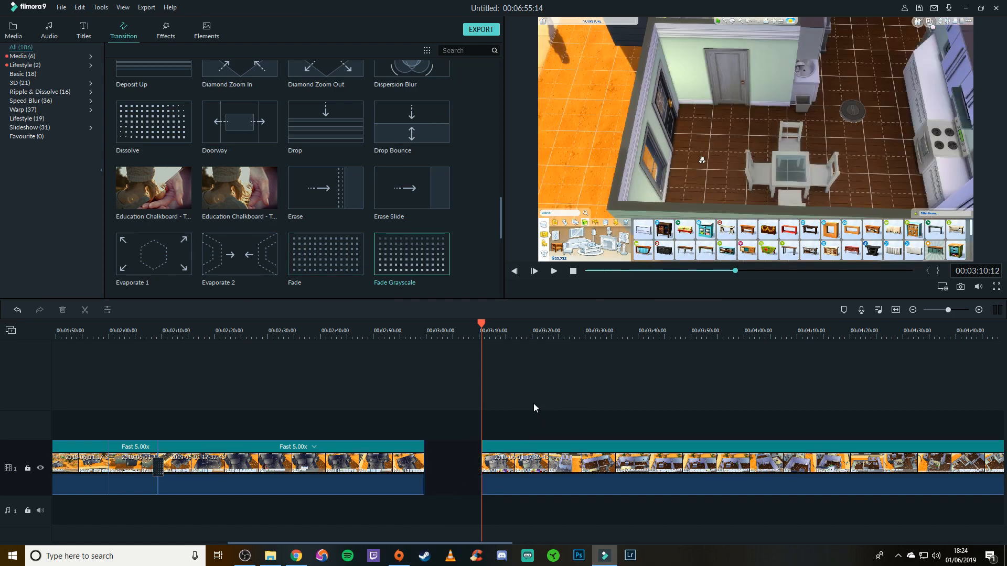
pyautogui.moveTo(513, 471); pyautogui.dragTo(459, 463)
pyautogui.click(392, 323)
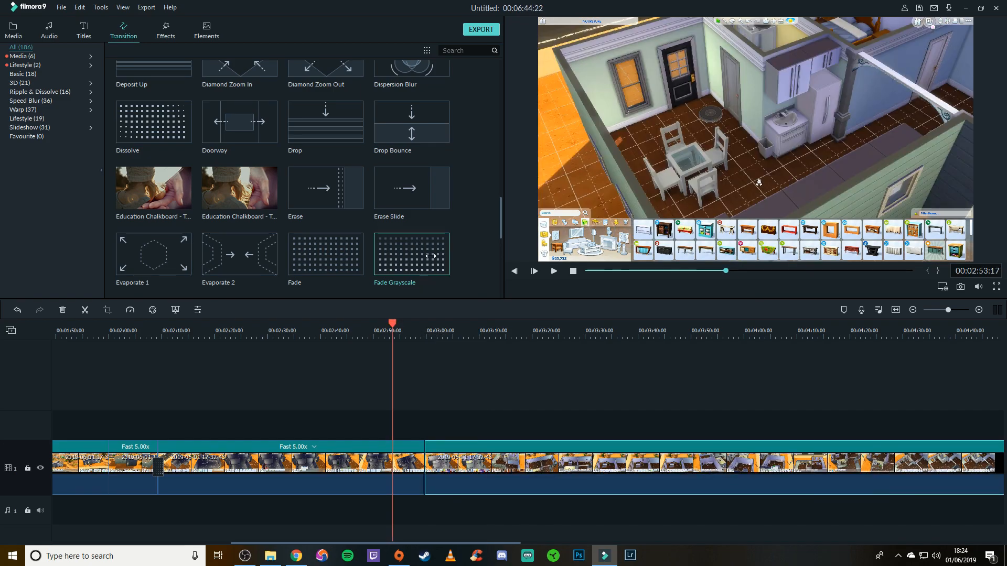
# - Add a Fade Grayscale transition at the living room cut near 00:02:59:20 and play the recording up to about 00:03:04:02
pyautogui.press('space')
pyautogui.moveTo(418, 258)
pyautogui.mouseDown()
pyautogui.moveTo(468, 466)
pyautogui.moveTo(422, 475)
pyautogui.mouseUp()
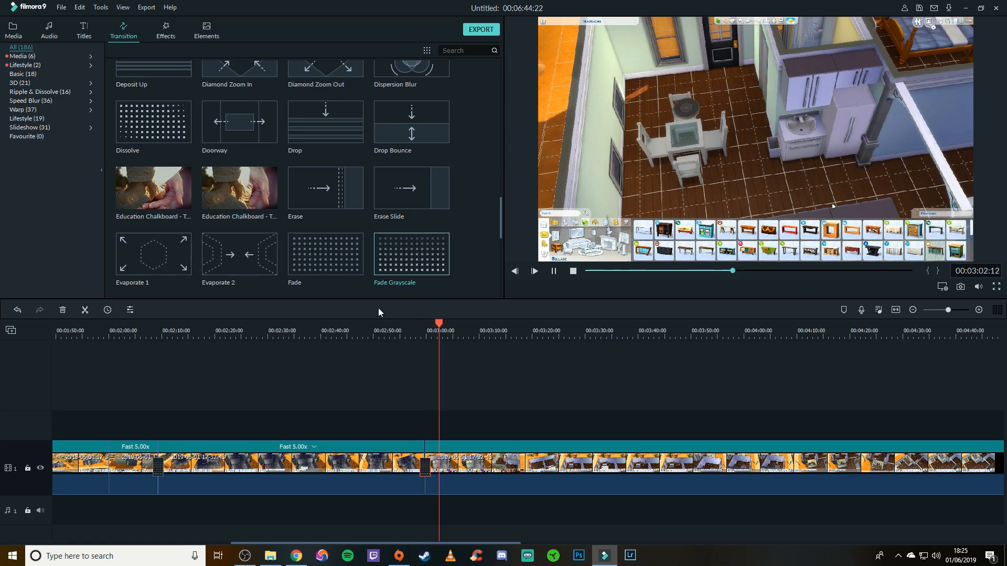
pyautogui.press('space')
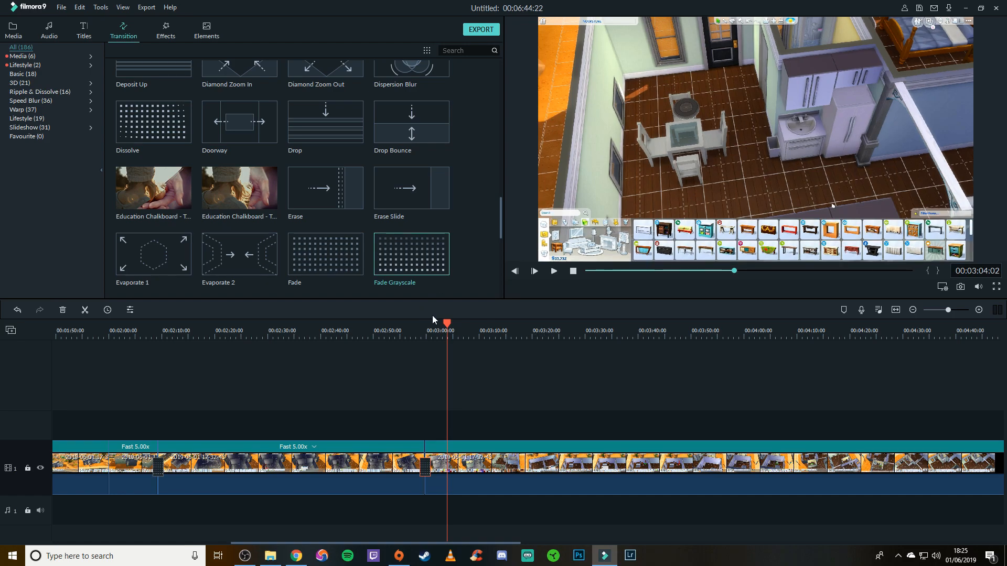
# - Find where the front yard landscaping starts in the recording and split it at 00:03:53:21
pyautogui.moveTo(483, 334); pyautogui.dragTo(935, 372)
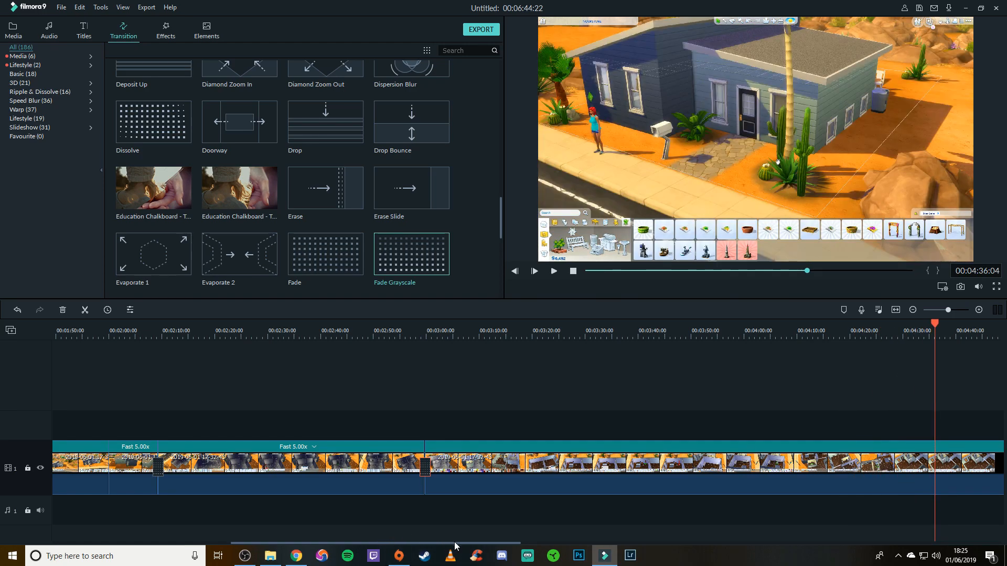
pyautogui.moveTo(457, 548); pyautogui.dragTo(506, 548)
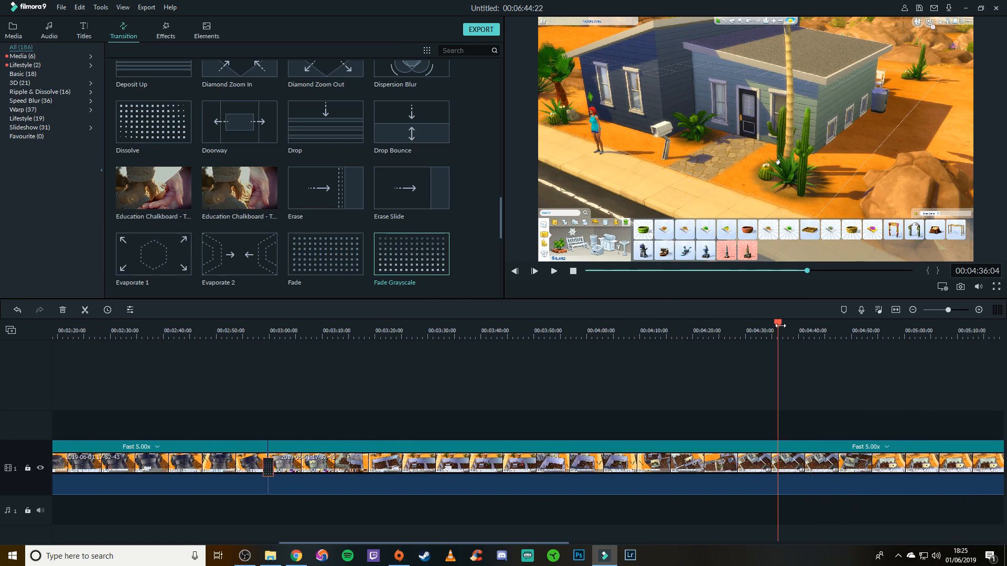
pyautogui.moveTo(779, 325); pyautogui.dragTo(556, 270)
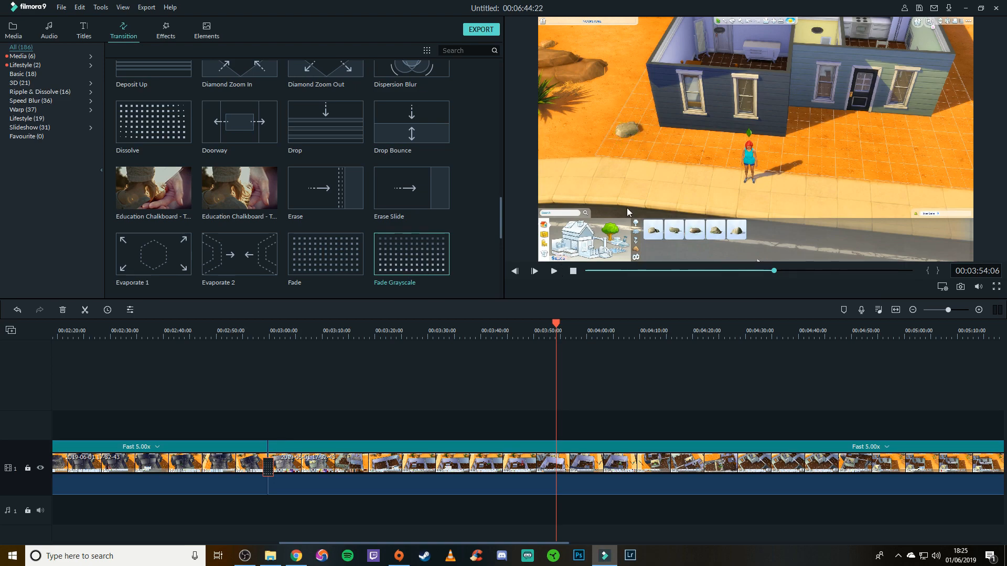
pyautogui.press('space')
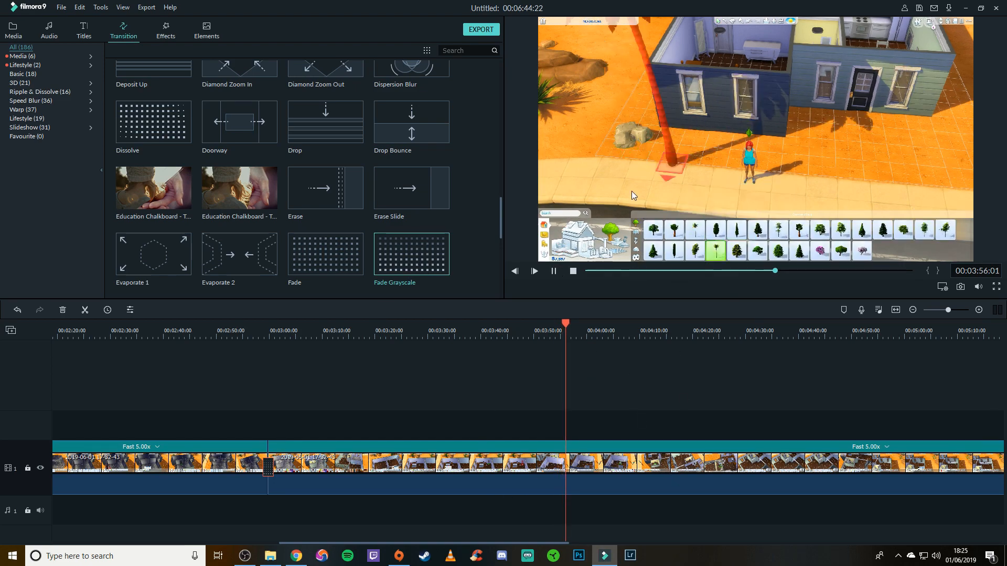
pyautogui.press('space')
pyautogui.moveTo(568, 324); pyautogui.dragTo(553, 324)
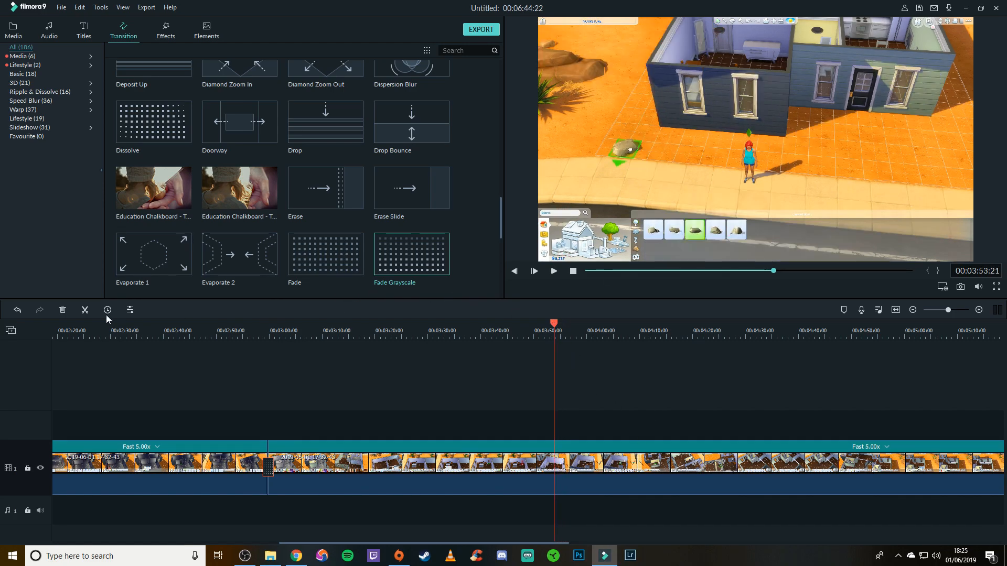
pyautogui.click(86, 308)
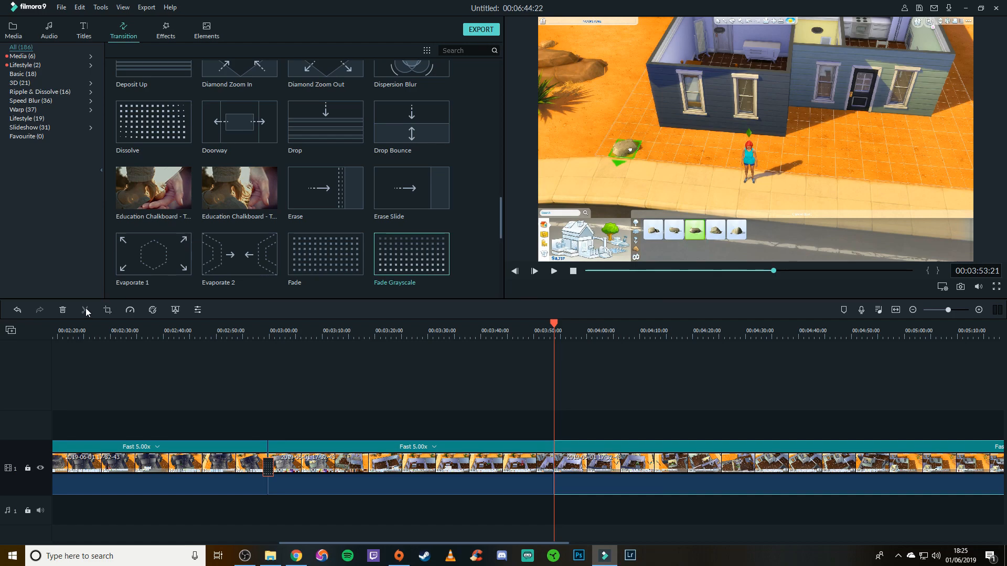
# - Cut the section from 00:03:53:21 to 00:04:01:04 out of the recording, closing the gap with the following clip
pyautogui.press('space')
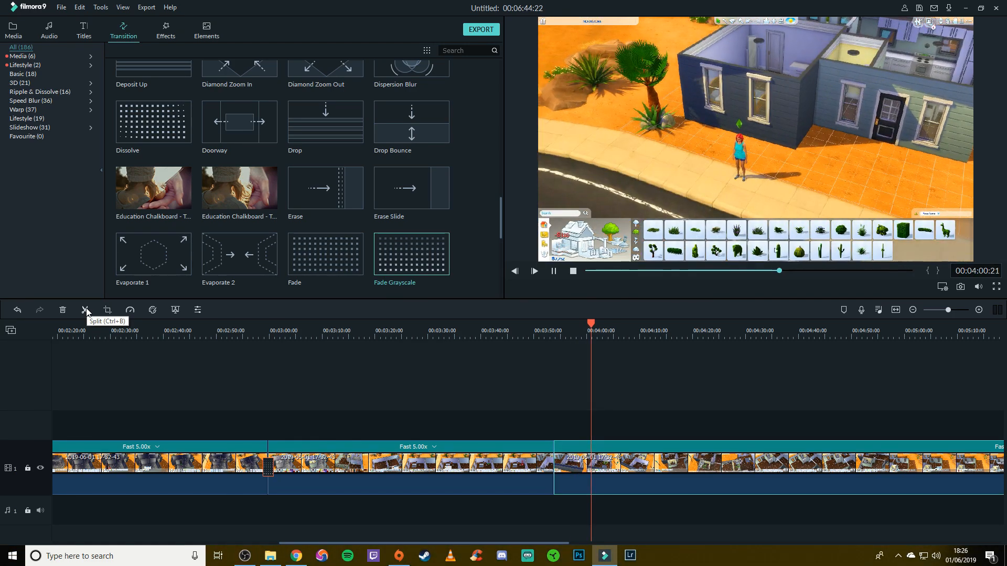
pyautogui.press('space')
pyautogui.click(85, 310)
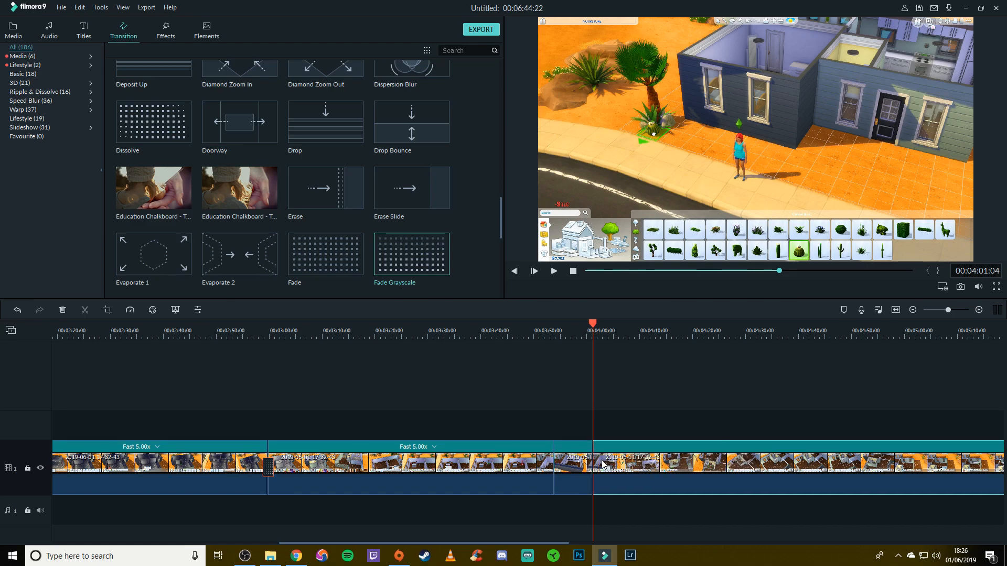
pyautogui.moveTo(569, 420); pyautogui.dragTo(584, 533)
pyautogui.press('Delete')
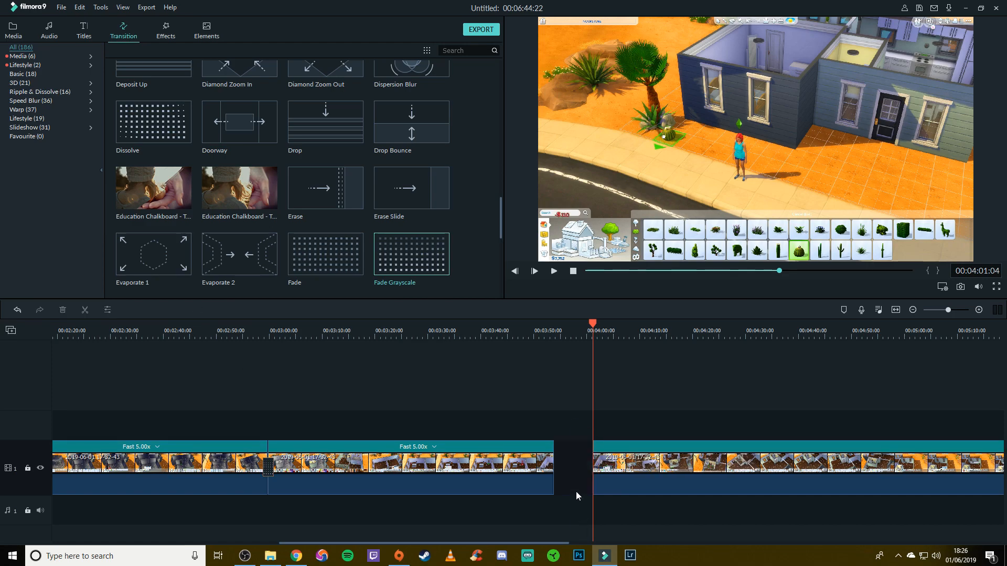
pyautogui.rightClick(571, 476)
pyautogui.click(596, 481)
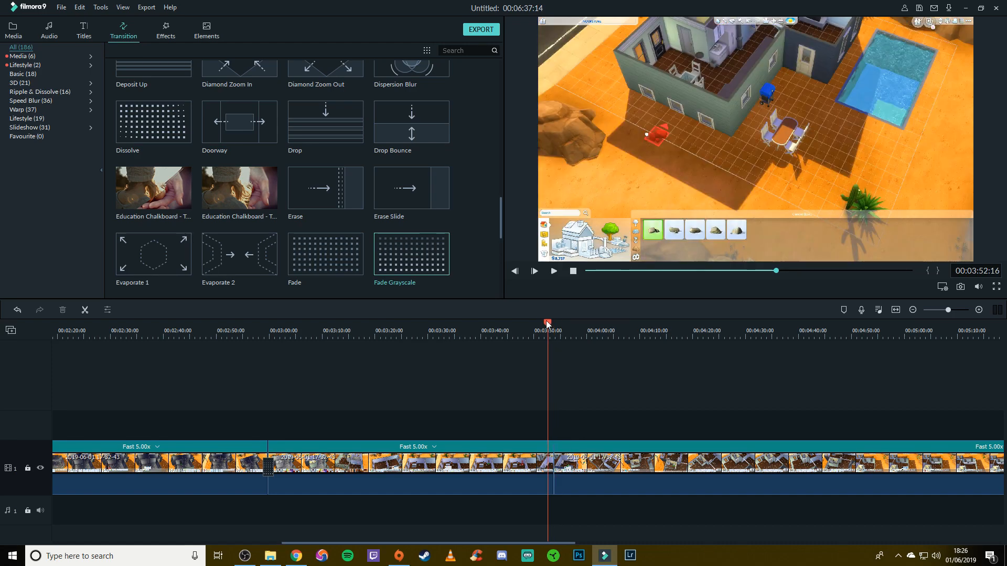
# - Play across the new landscaping cut, find the start of the front path, and split the recording at 00:03:58:23
pyautogui.press('space')
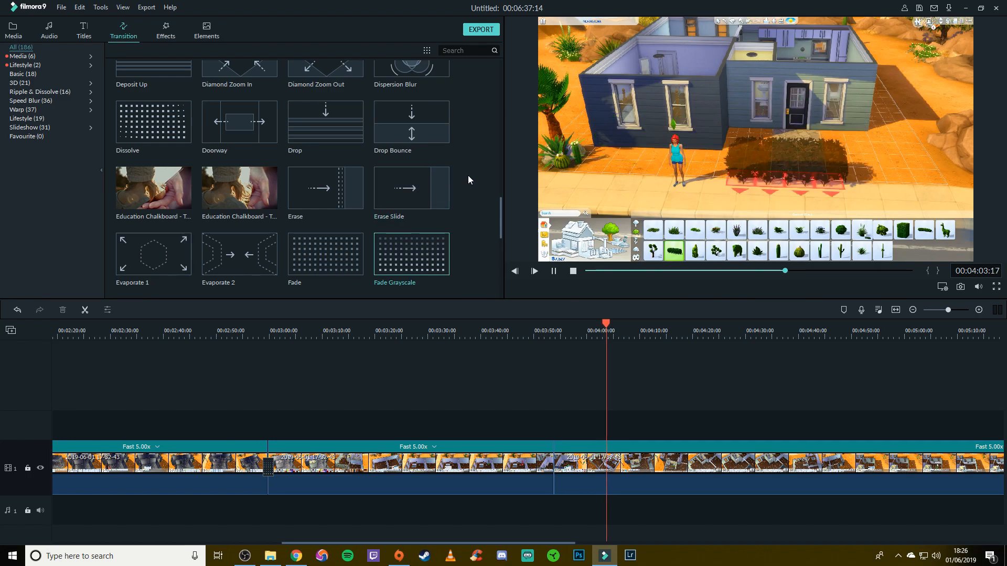
pyautogui.click(612, 326)
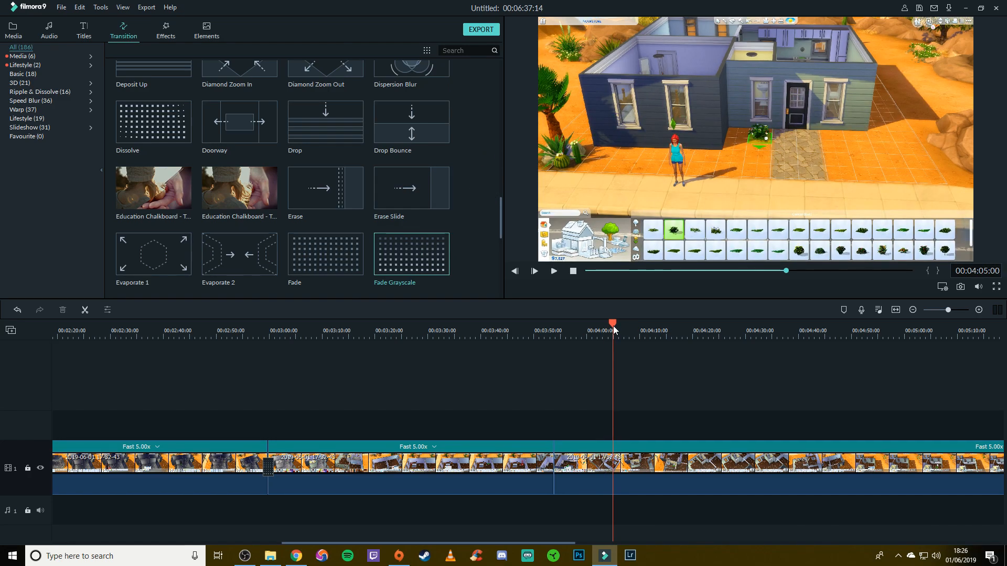
pyautogui.moveTo(612, 326); pyautogui.dragTo(596, 326)
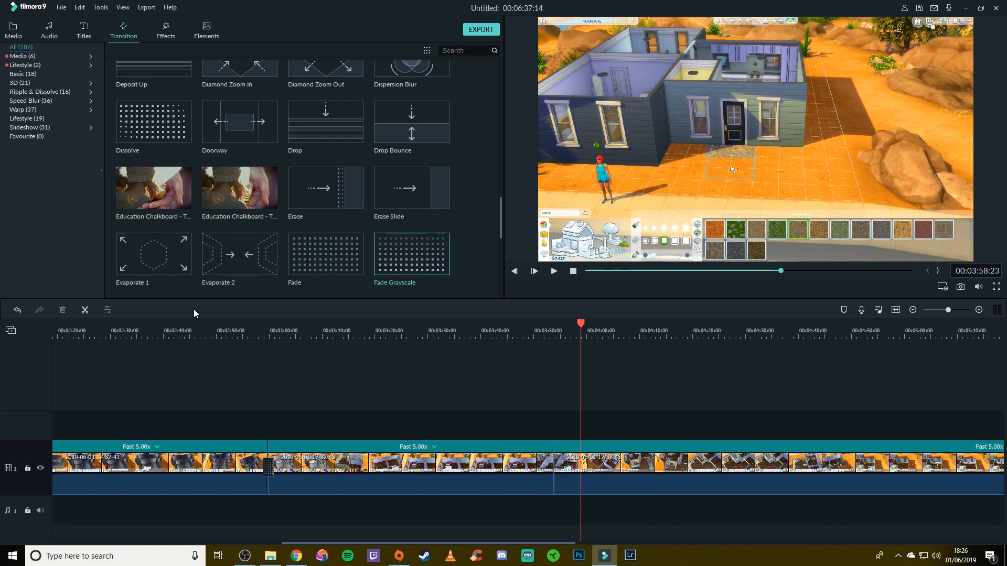
pyautogui.click(84, 310)
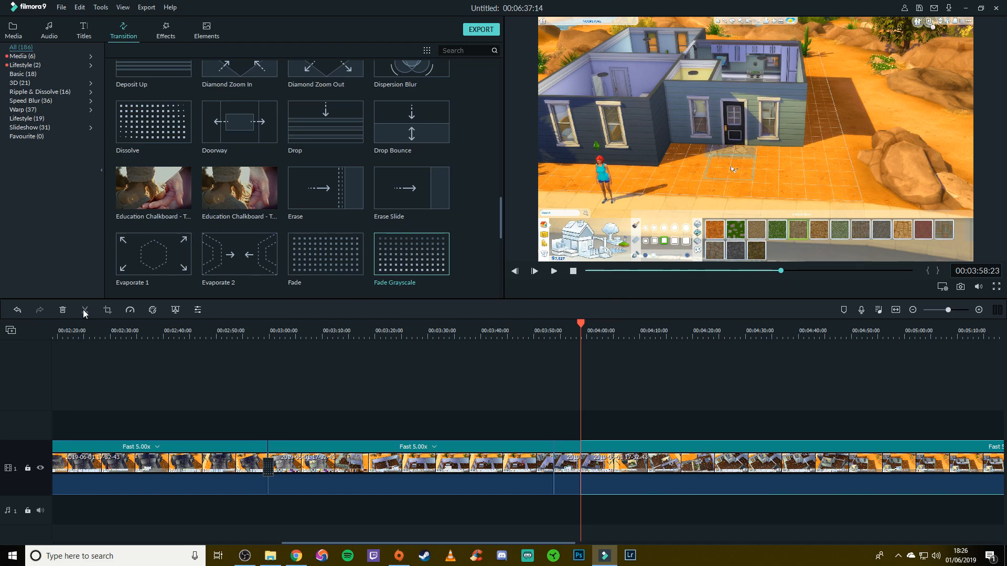
# - Cut the section from 00:03:58:23 to about 00:04:10:24 out of the recording, closing the gap with the following clip
pyautogui.press('space')
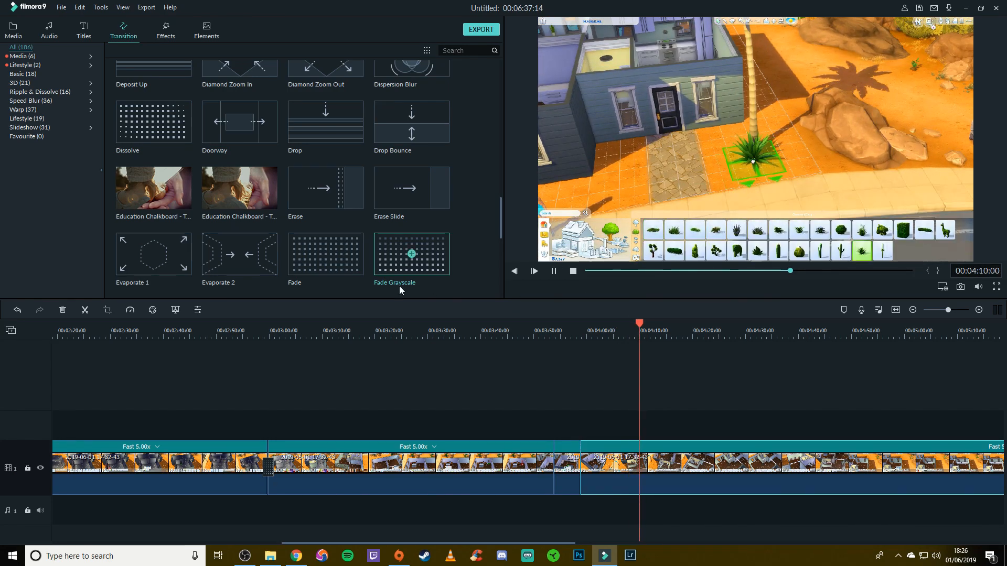
pyautogui.press('space')
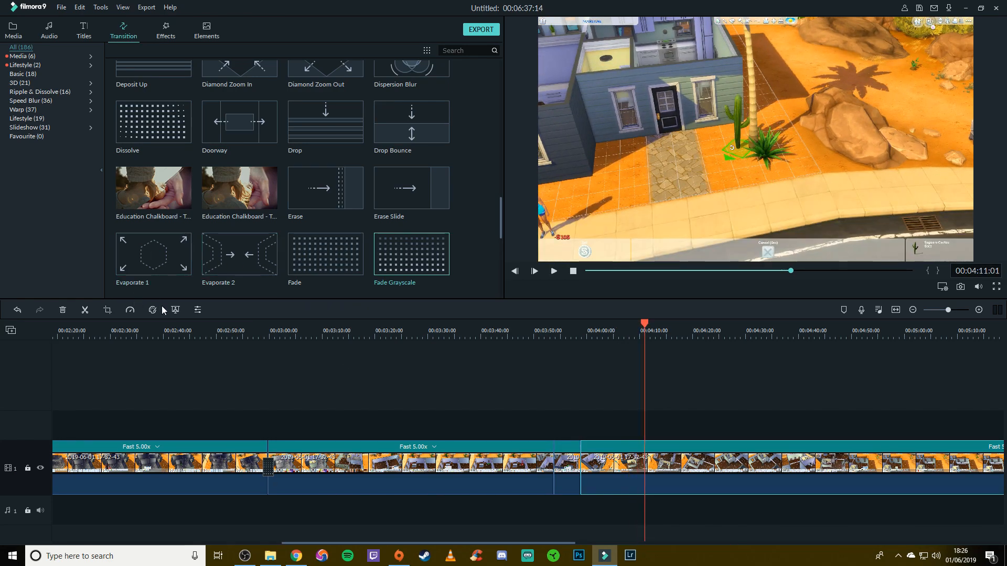
pyautogui.click(84, 310)
pyautogui.click(636, 461)
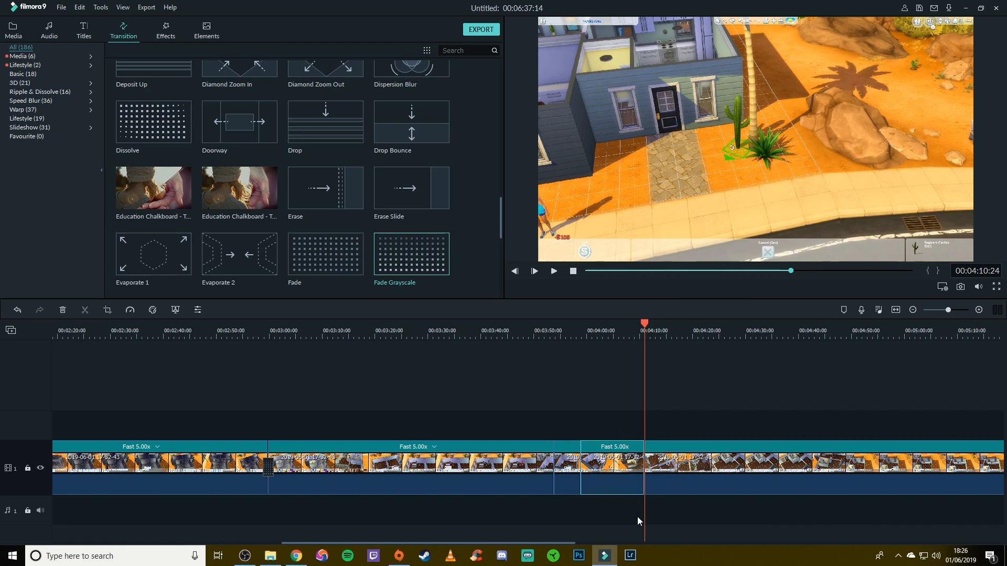
pyautogui.press('Delete')
pyautogui.rightClick(615, 461)
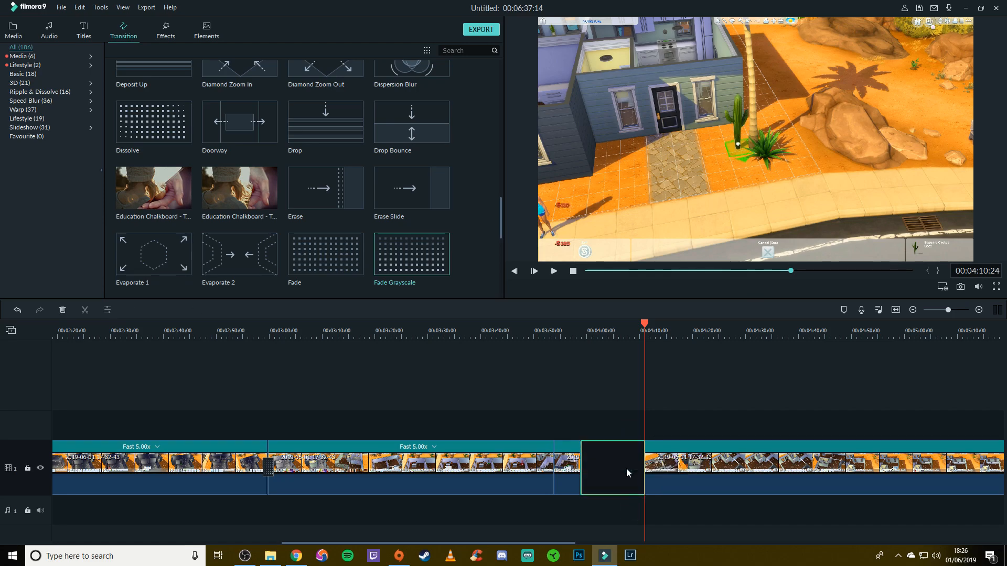
pyautogui.click(626, 468)
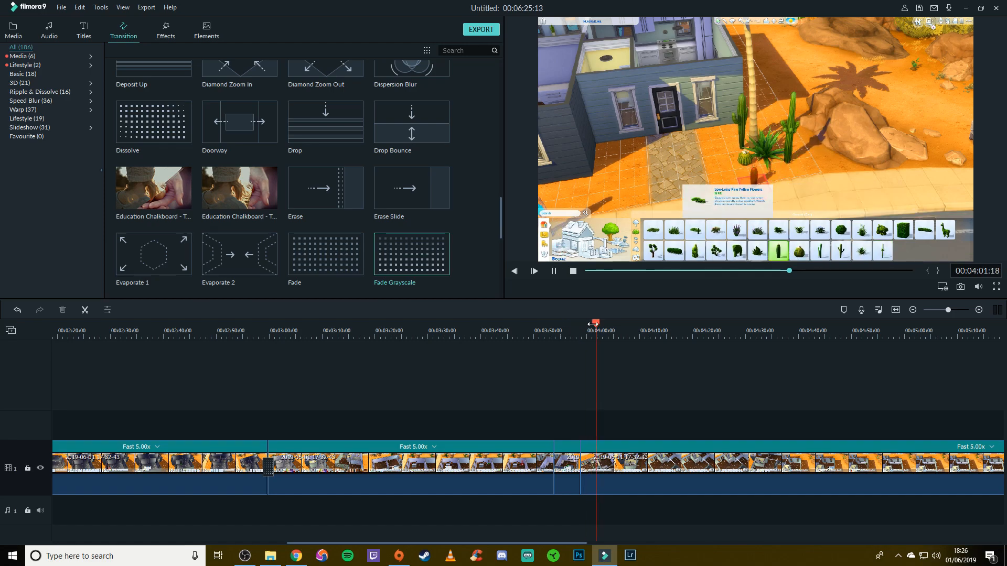
# - Play back the landscaping cuts, add a Fade Grayscale transition at the one near 00:03:53:21, and replay from 00:03:50:00
pyautogui.moveTo(600, 323); pyautogui.dragTo(548, 338)
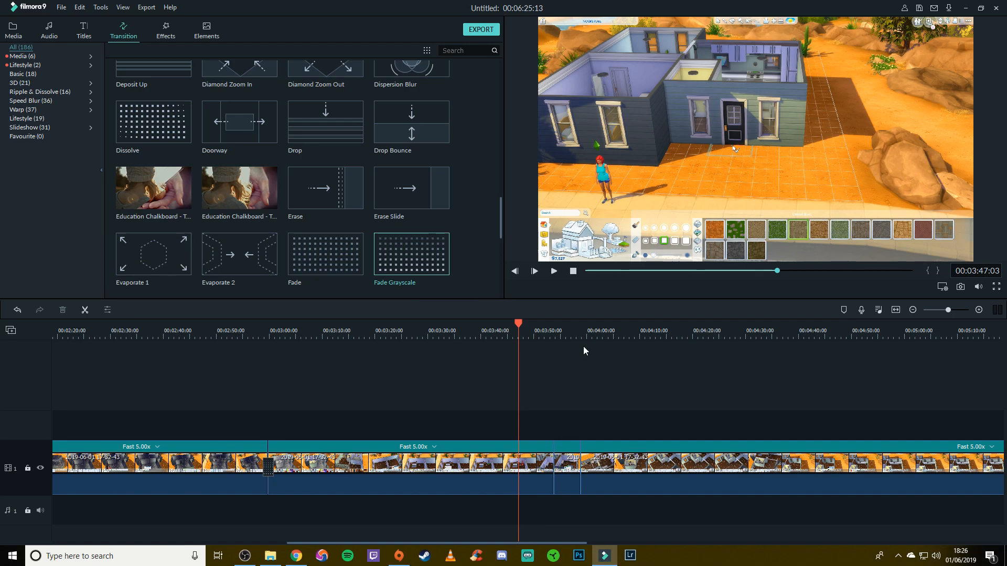
pyautogui.press('space')
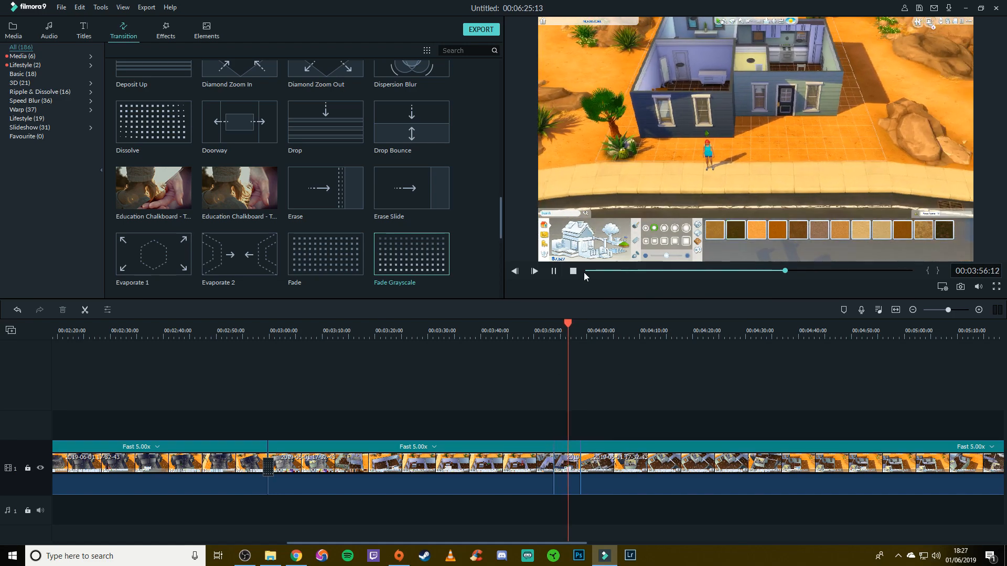
pyautogui.press('space')
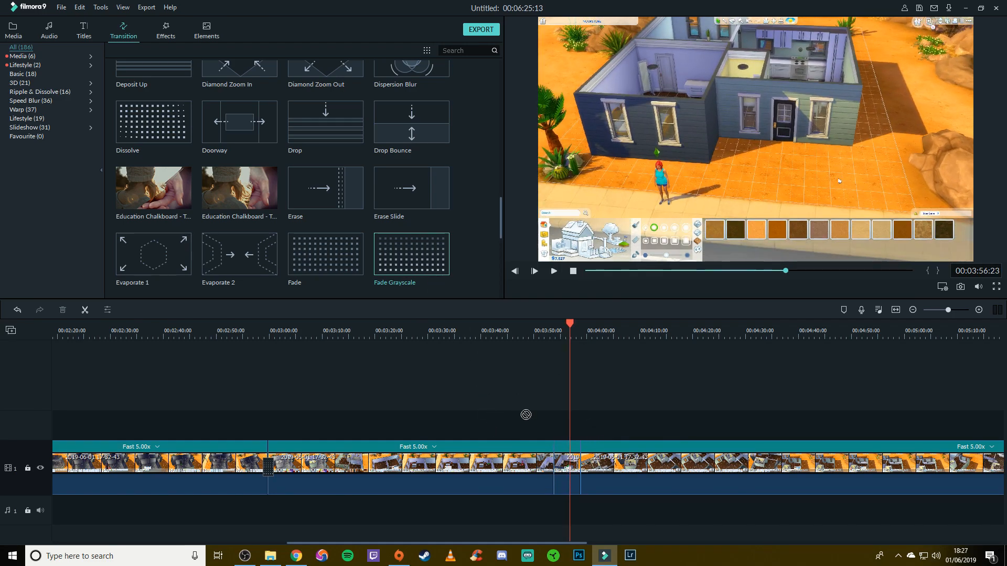
pyautogui.moveTo(557, 486); pyautogui.dragTo(553, 470)
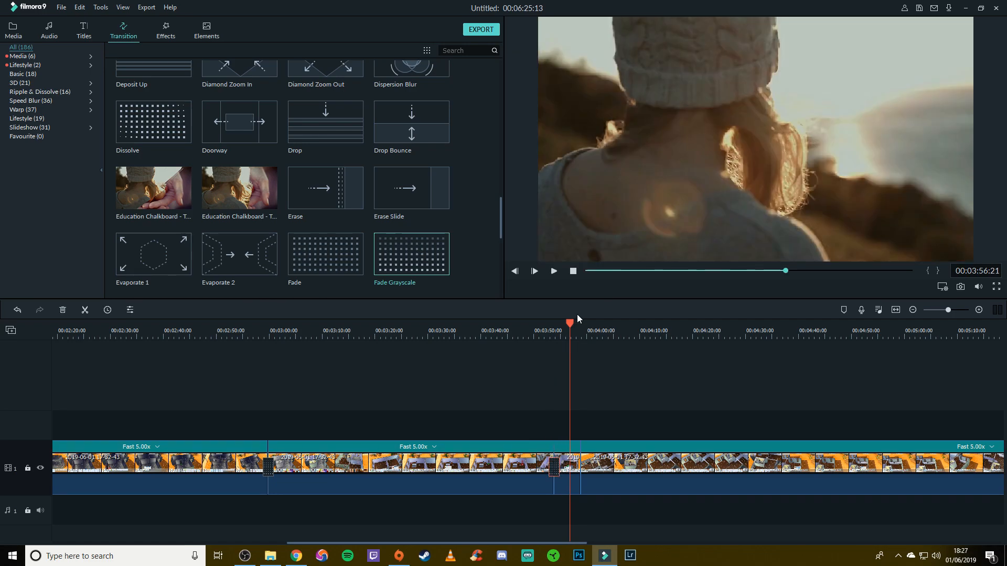
pyautogui.moveTo(569, 324); pyautogui.dragTo(534, 323)
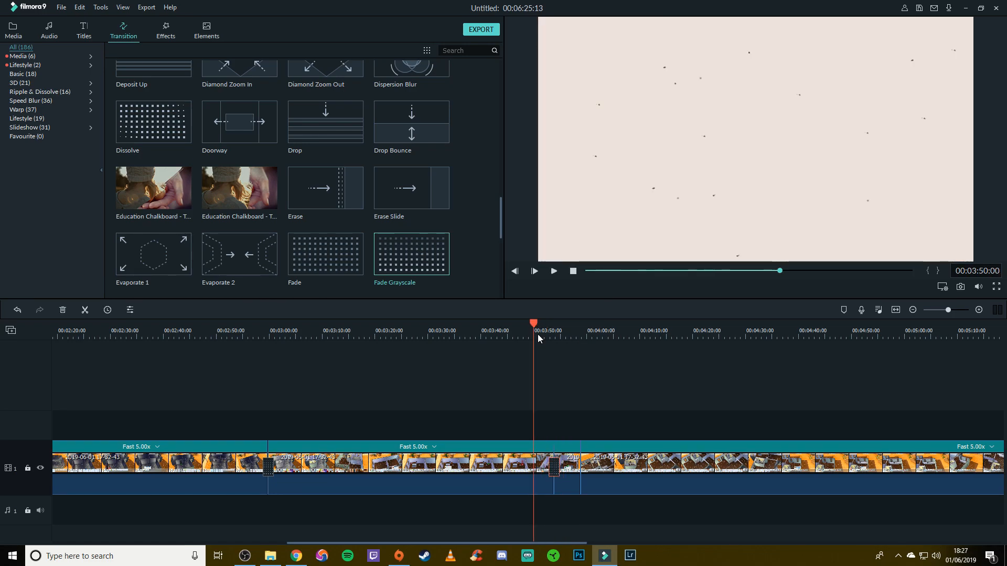
pyautogui.press('space')
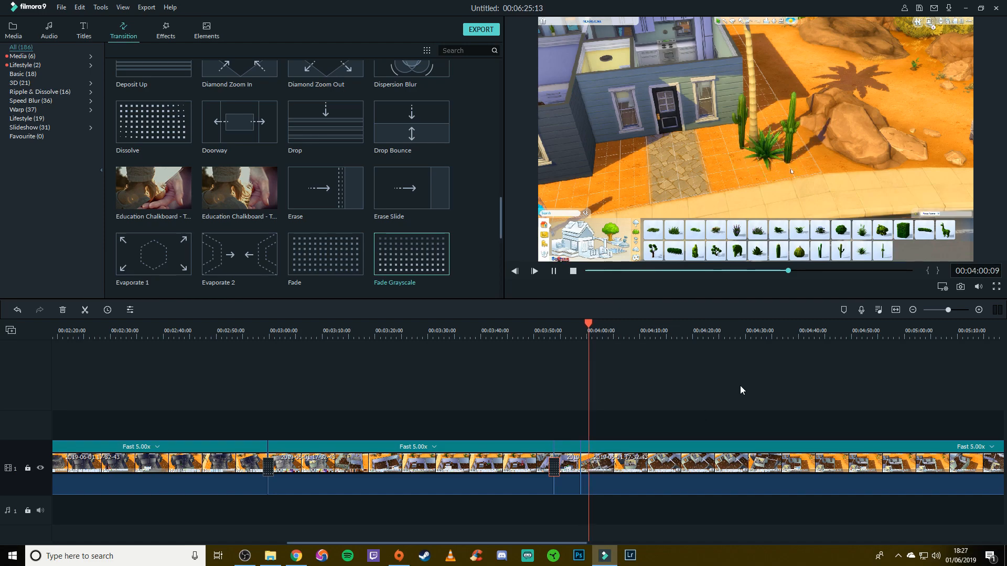
# - Find the end of the build in the recording, split it at 00:05:54:22 and delete everything after that point
pyautogui.moveTo(598, 324); pyautogui.dragTo(953, 380)
pyautogui.press('space')
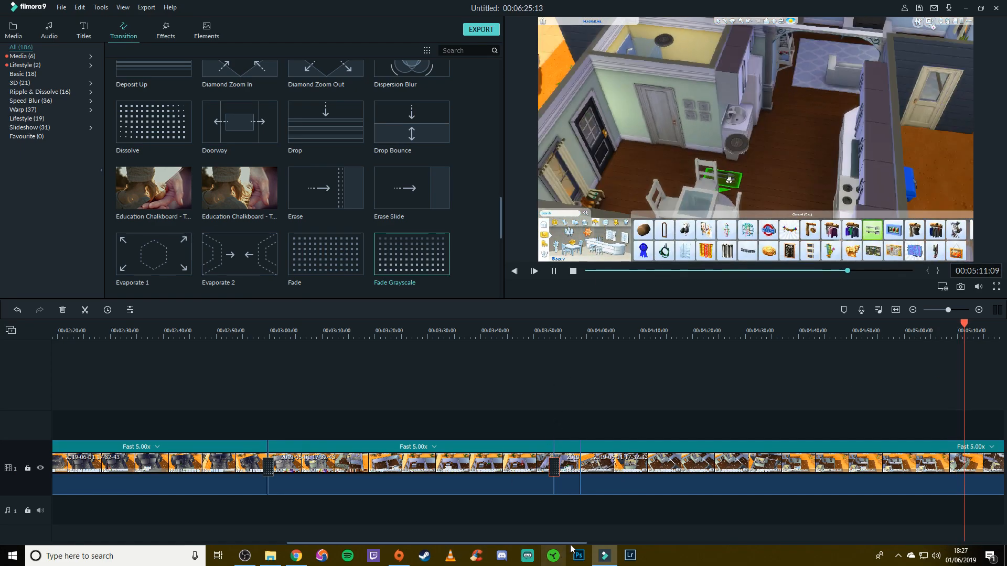
pyautogui.moveTo(571, 544); pyautogui.dragTo(640, 546)
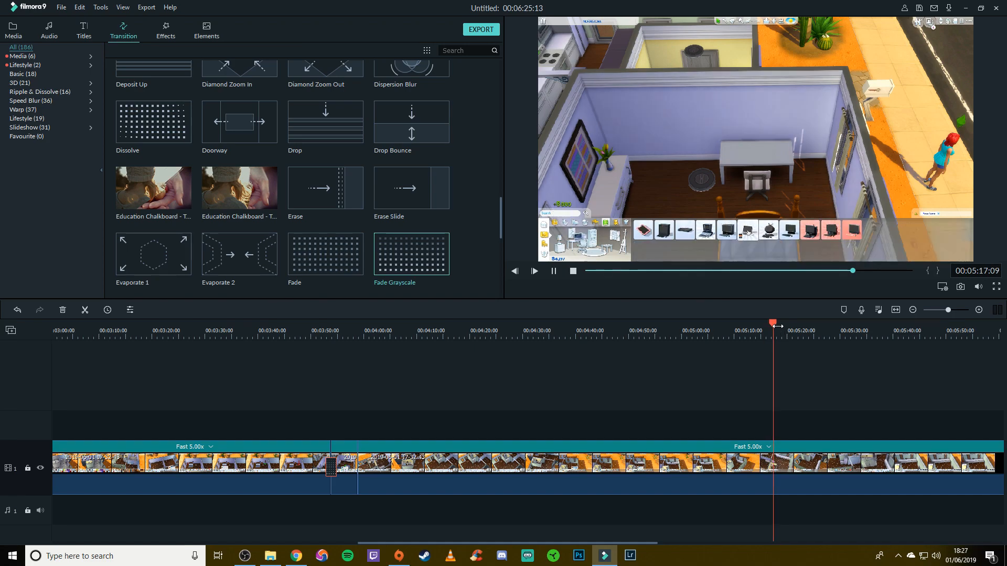
pyautogui.moveTo(777, 326); pyautogui.dragTo(958, 398)
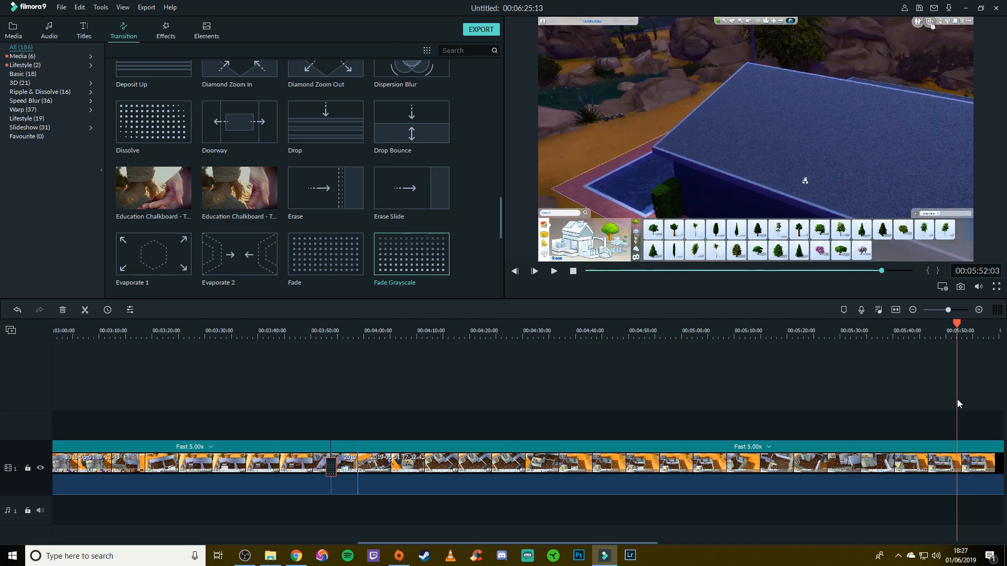
pyautogui.press('space')
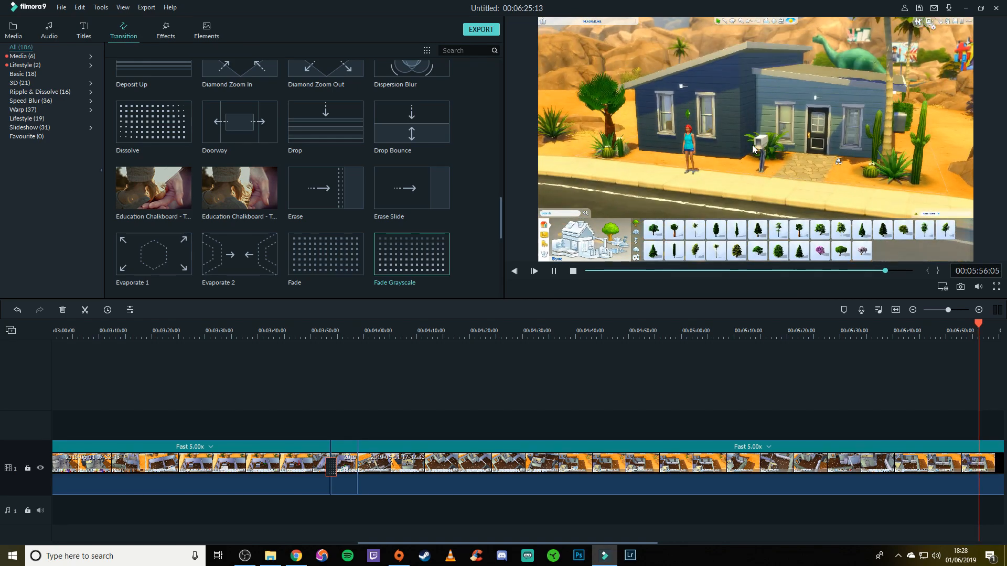
pyautogui.press('space')
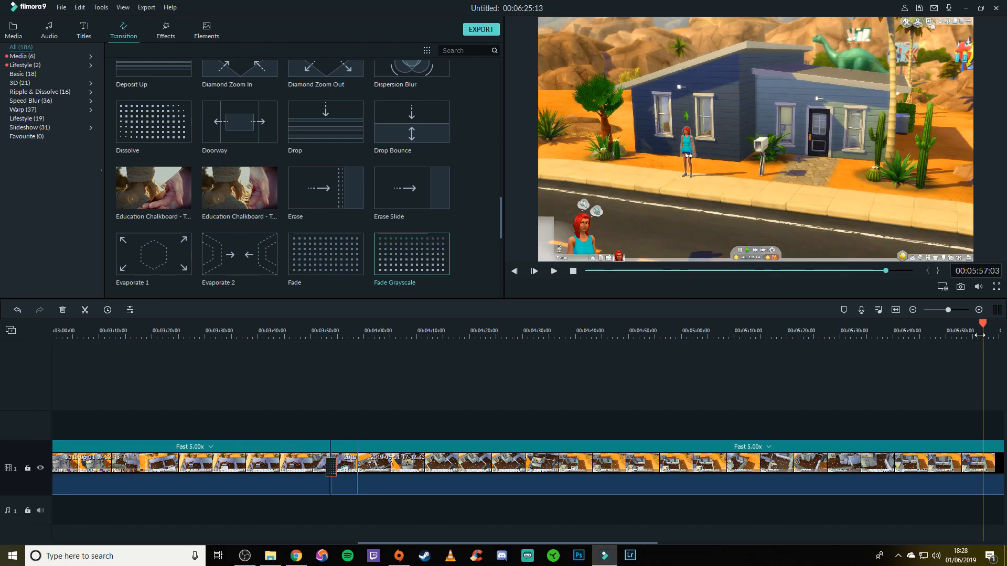
pyautogui.moveTo(982, 326); pyautogui.dragTo(973, 326)
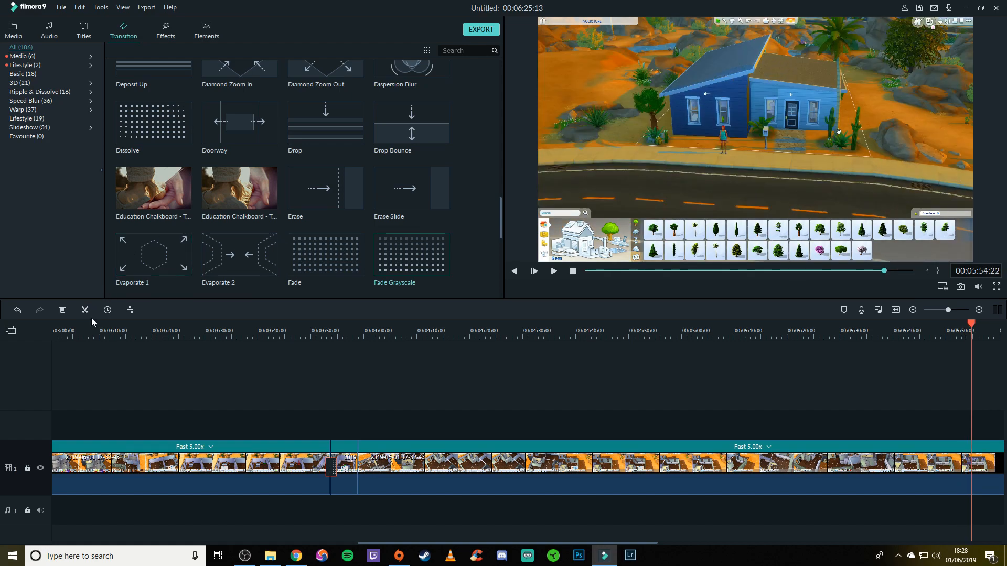
pyautogui.click(87, 312)
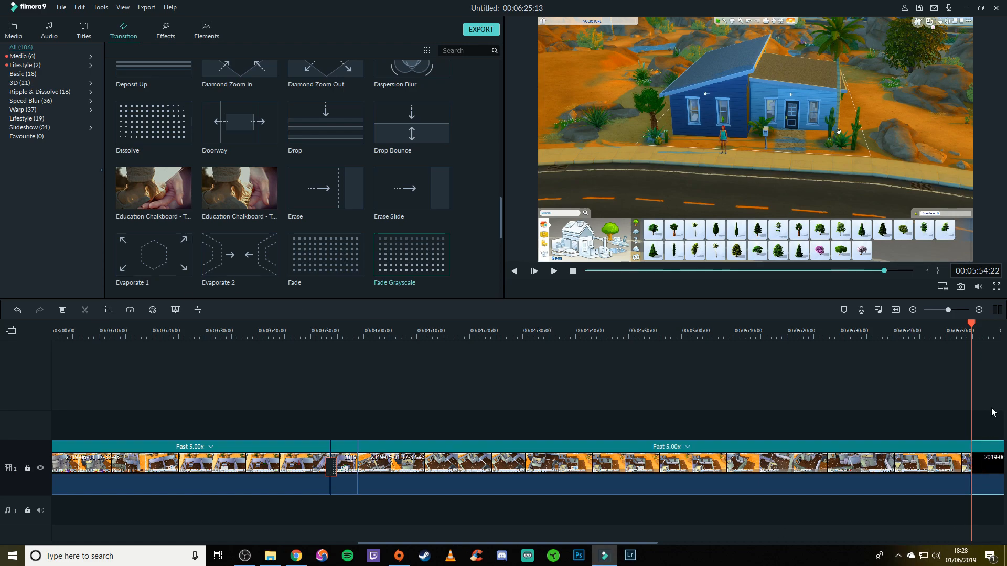
pyautogui.press('Delete')
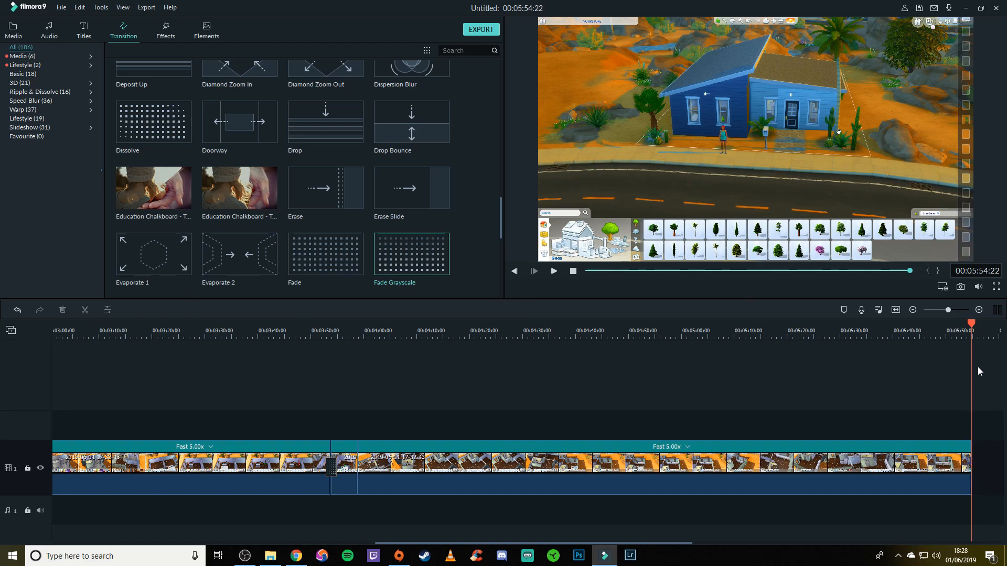
# - Place the first exterior house screenshot on the video track directly after the recording and play it back
pyautogui.moveTo(973, 323); pyautogui.dragTo(957, 323)
pyautogui.moveTo(440, 547); pyautogui.dragTo(543, 551)
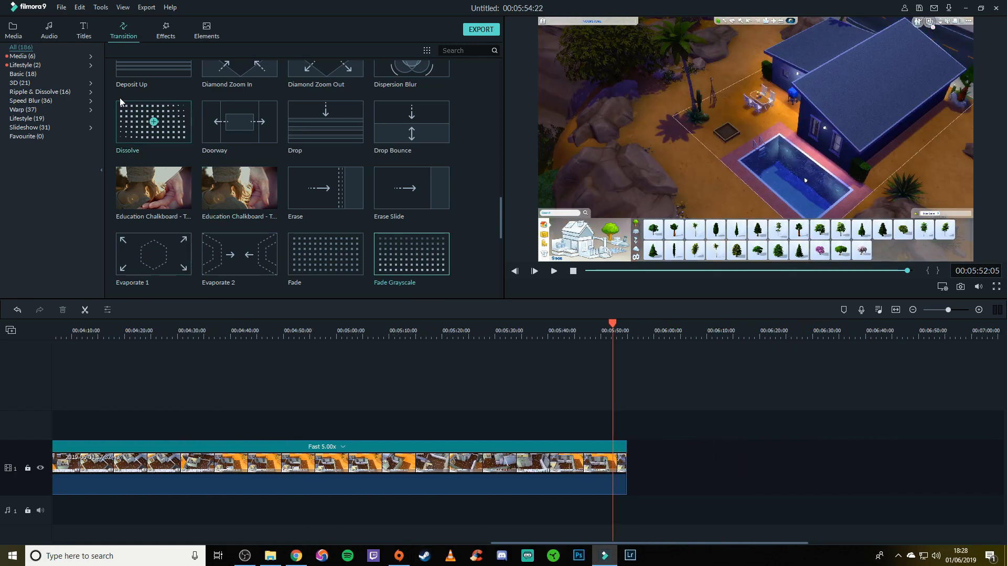
pyautogui.click(13, 31)
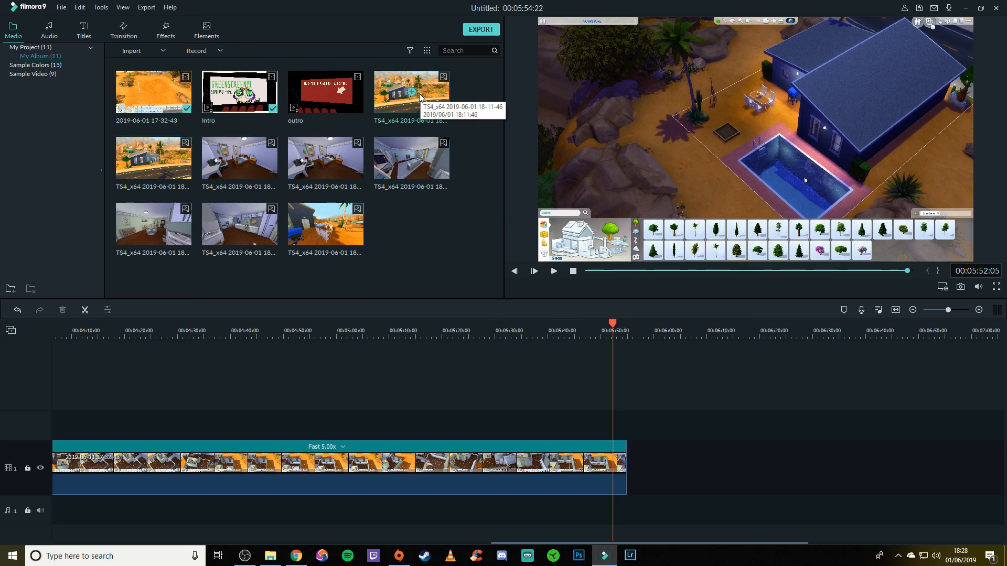
pyautogui.moveTo(420, 96); pyautogui.dragTo(435, 121)
pyautogui.moveTo(641, 454); pyautogui.dragTo(627, 457)
pyautogui.press('space')
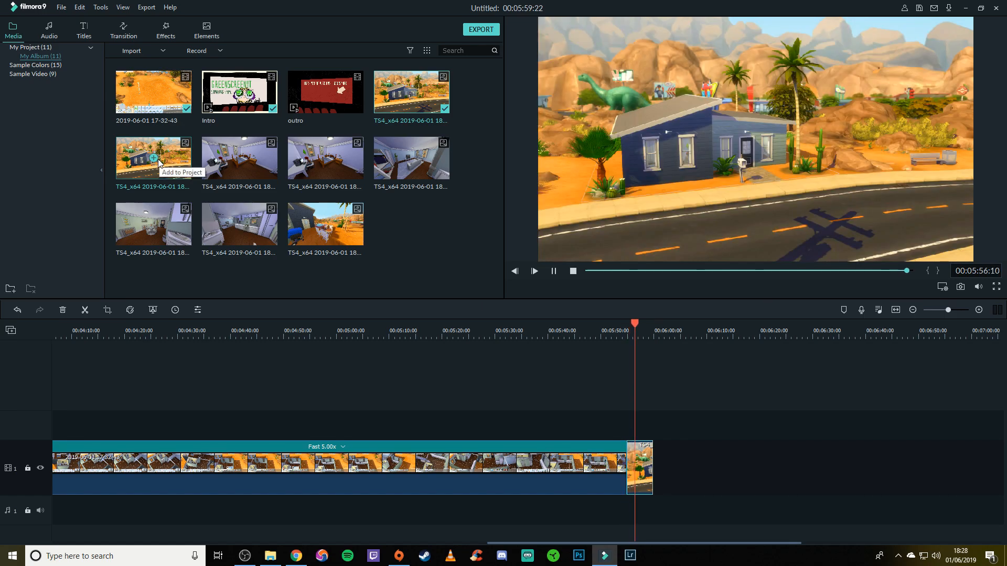
# - Append one bedroom screenshot and the living room, dining area, kitchen and patio screenshots after the exterior screenshot
pyautogui.click(240, 157)
pyautogui.click(412, 158)
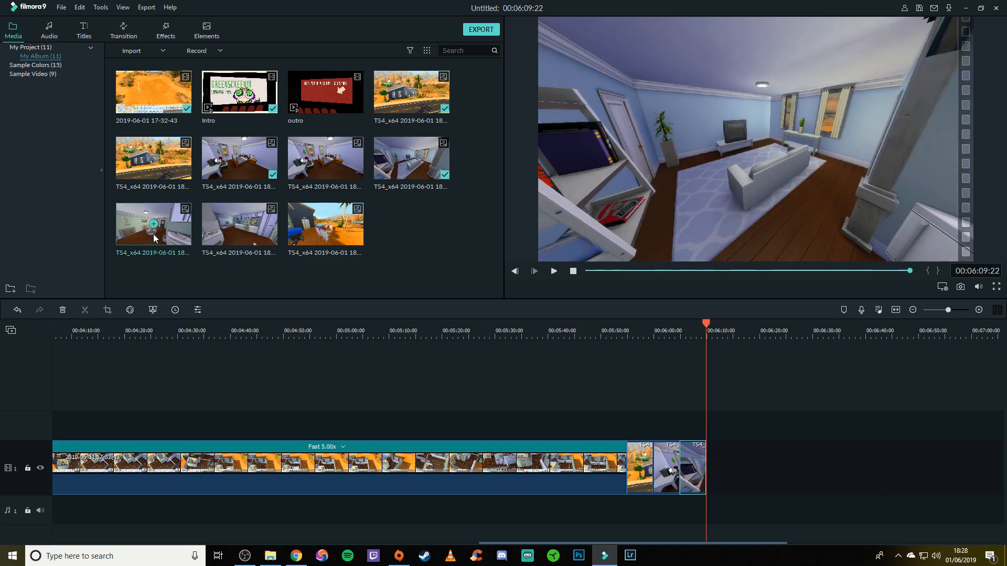
pyautogui.click(154, 225)
pyautogui.click(241, 226)
pyautogui.click(326, 225)
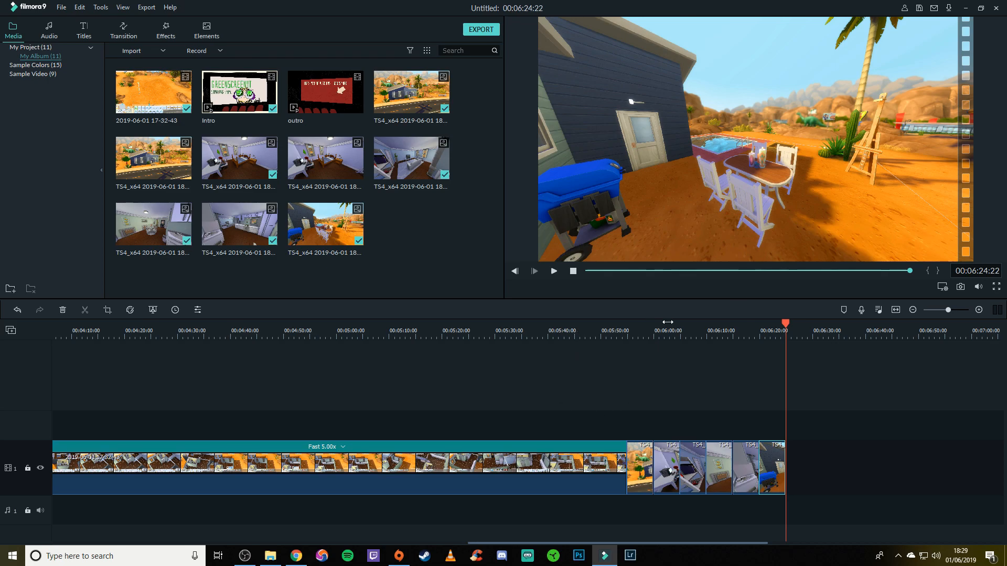
# - Add Fade Grayscale transitions between the recording and the first screenshot and between all the following screenshots
pyautogui.moveTo(706, 332); pyautogui.dragTo(602, 336)
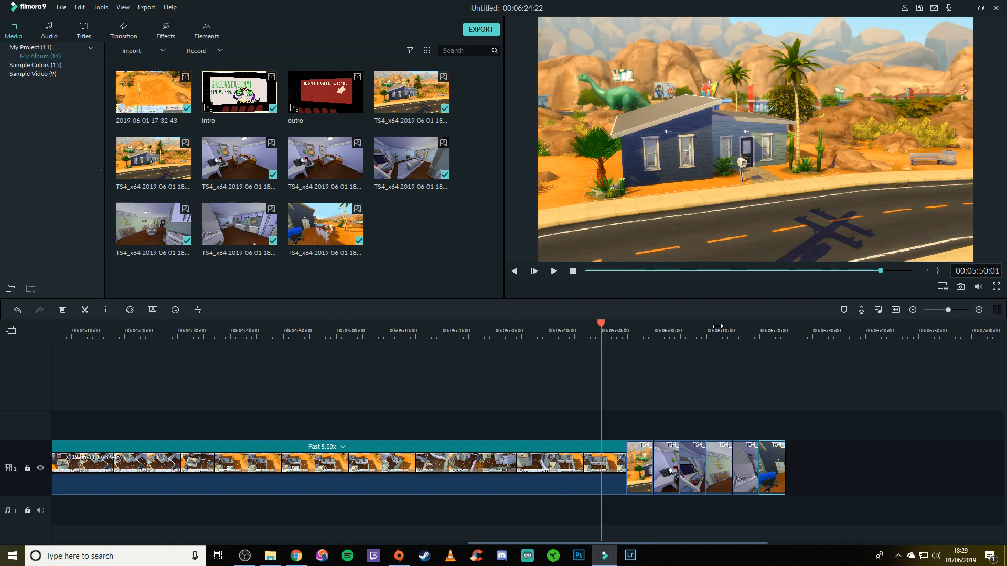
pyautogui.click(124, 30)
pyautogui.scroll(-10, 366, 192)
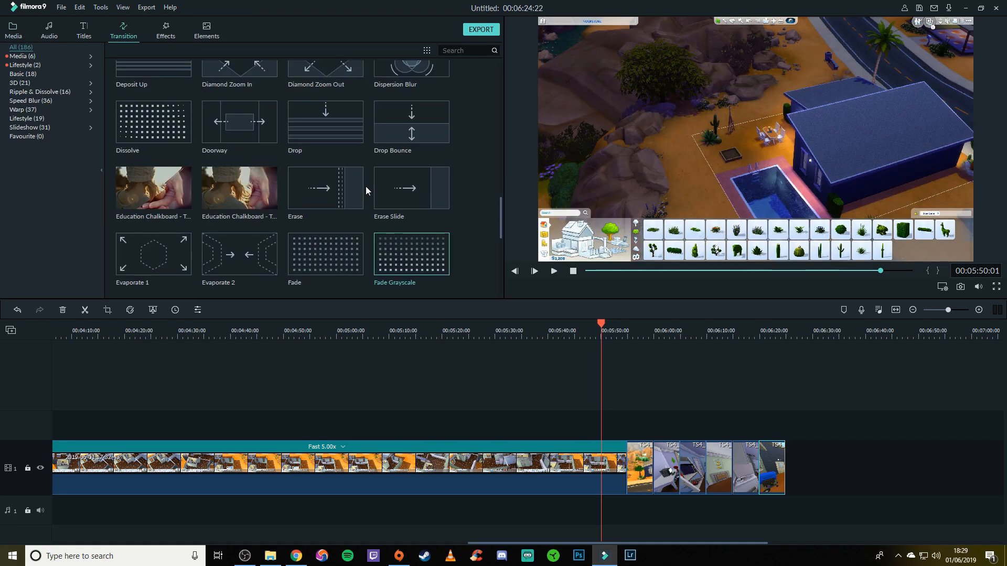
pyautogui.moveTo(410, 253); pyautogui.dragTo(609, 441)
pyautogui.moveTo(417, 266); pyautogui.dragTo(568, 405)
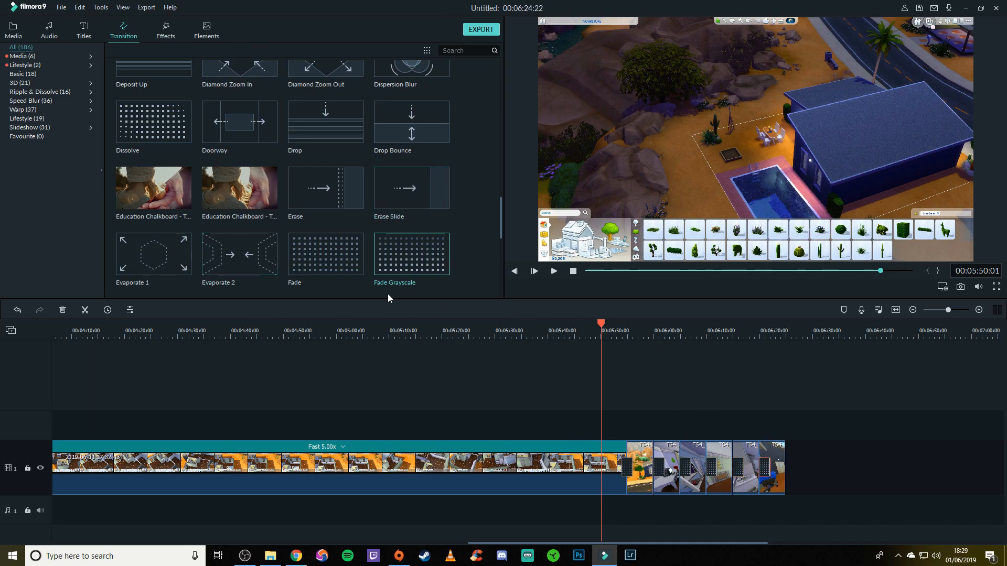
# - Browse the available transitions and play the screenshot sequence from 00:05:50:01 to its end
pyautogui.scroll(-5, 367, 187)
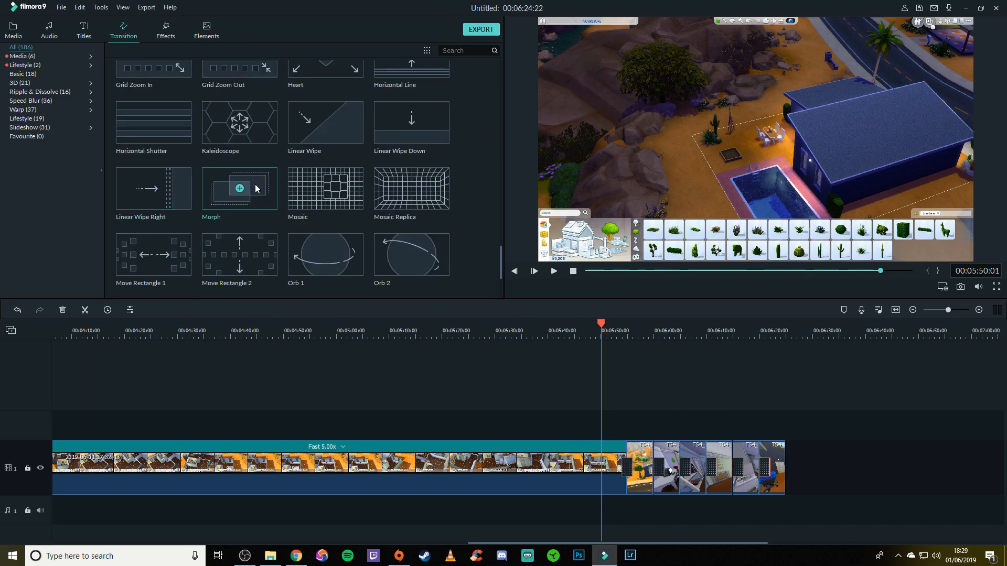
pyautogui.scroll(10, 254, 186)
pyautogui.scroll(-5, 462, 278)
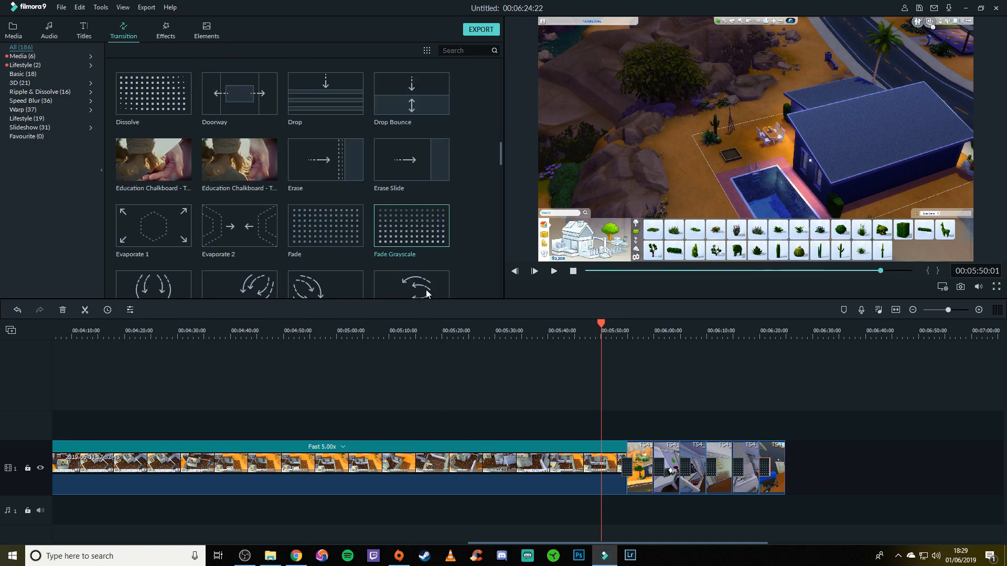
pyautogui.scroll(-10, 382, 262)
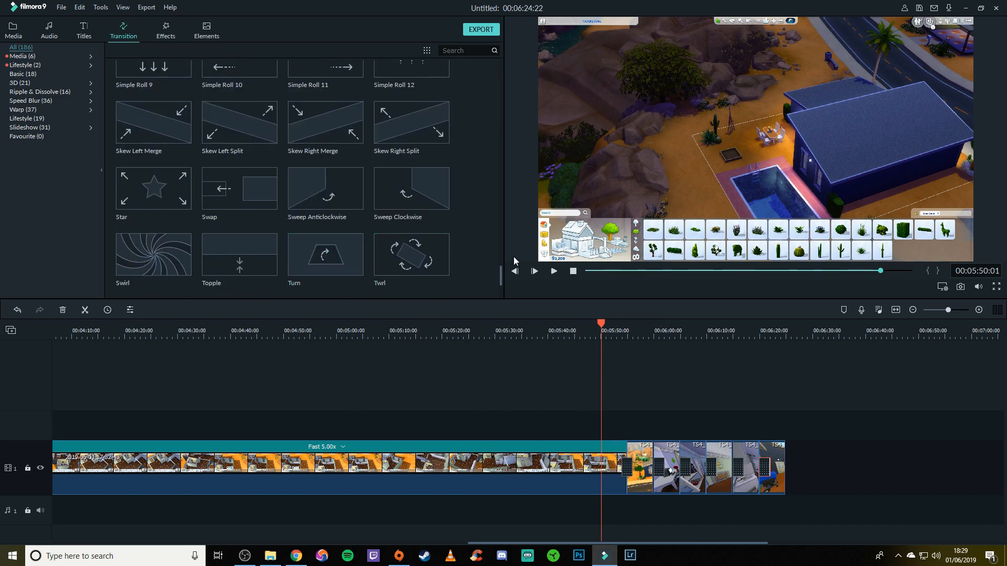
pyautogui.press('space')
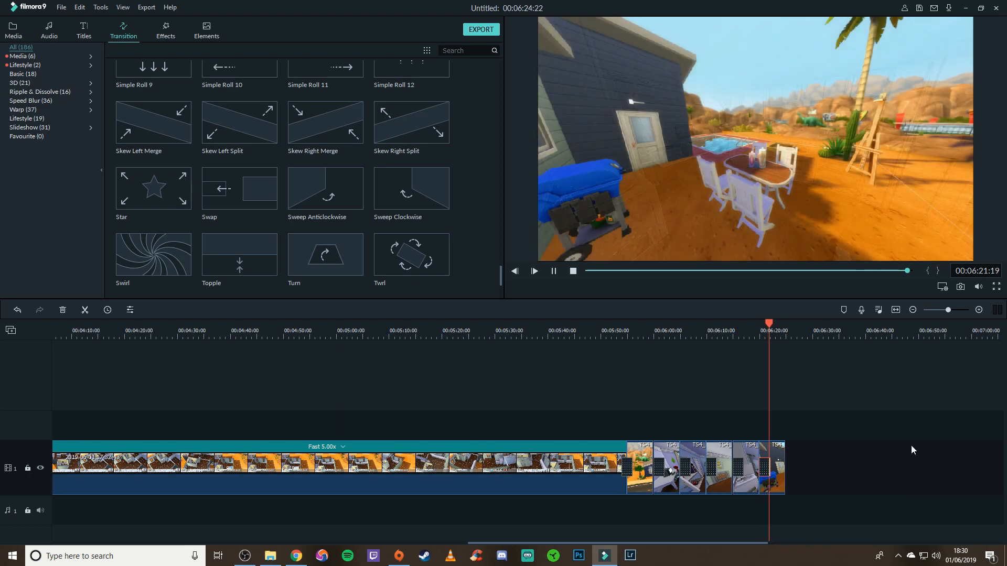
pyautogui.moveTo(149, 131)
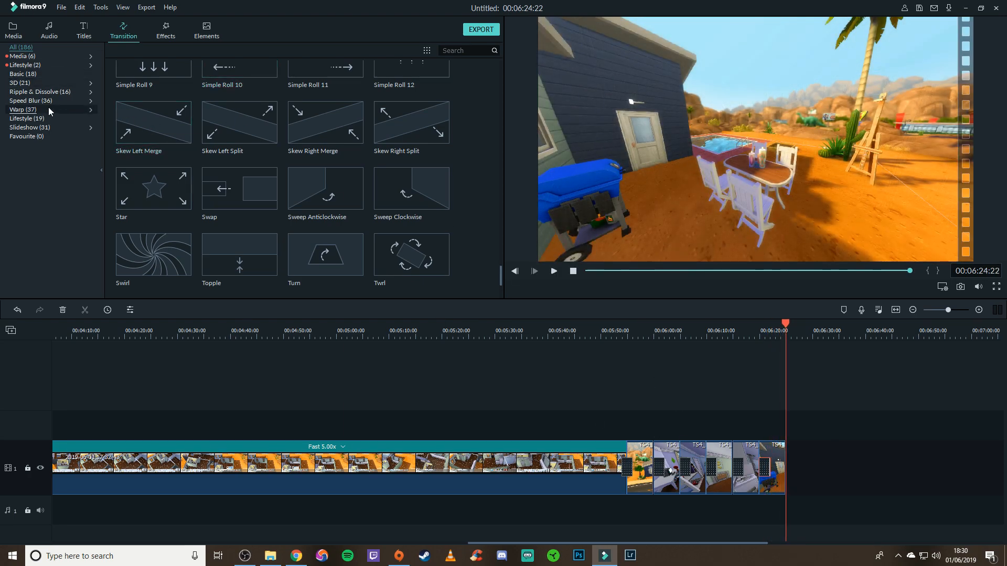
# - Append the outro clip after the last screenshot on the video track
pyautogui.click(9, 27)
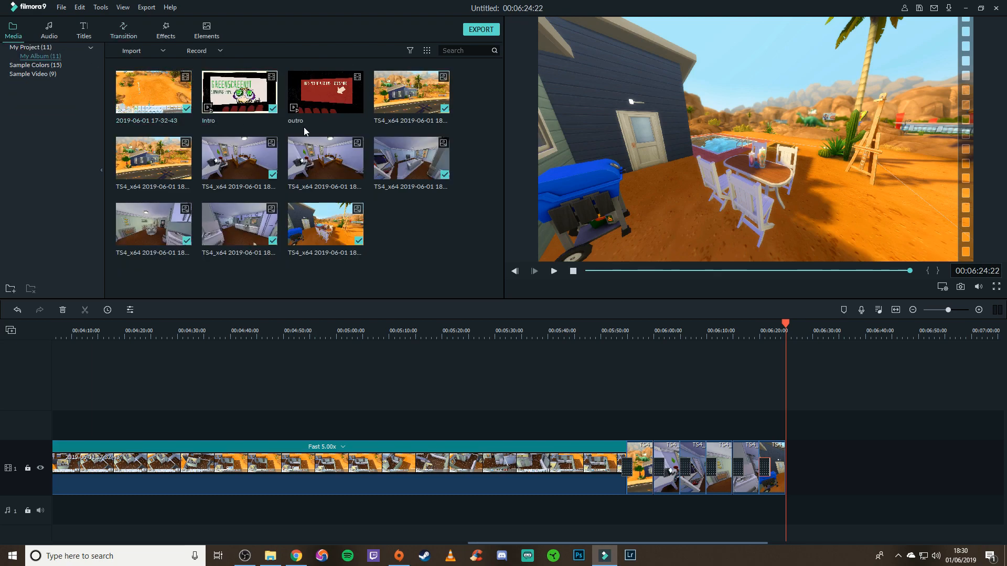
pyautogui.click(326, 93)
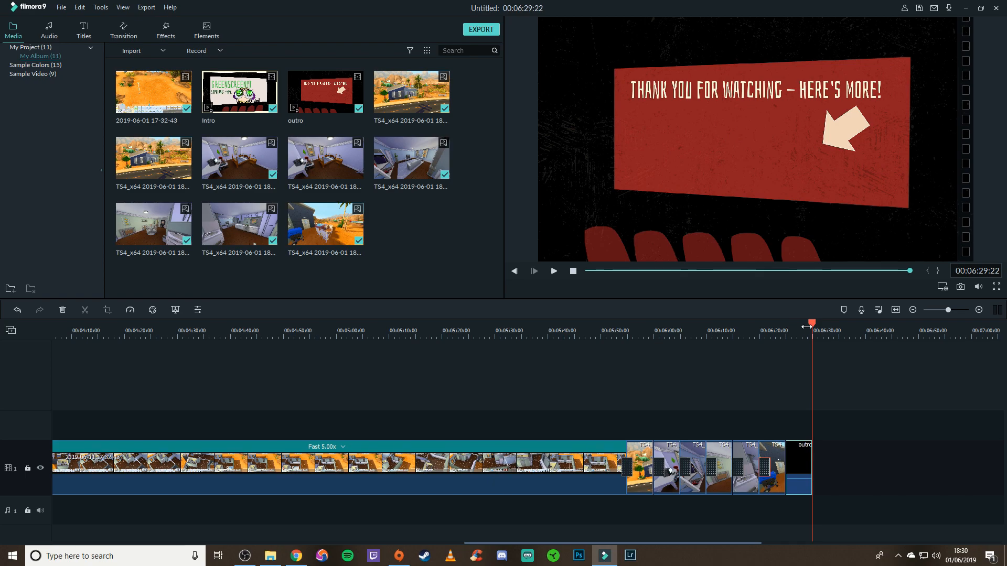
pyautogui.moveTo(810, 322); pyautogui.dragTo(514, 361)
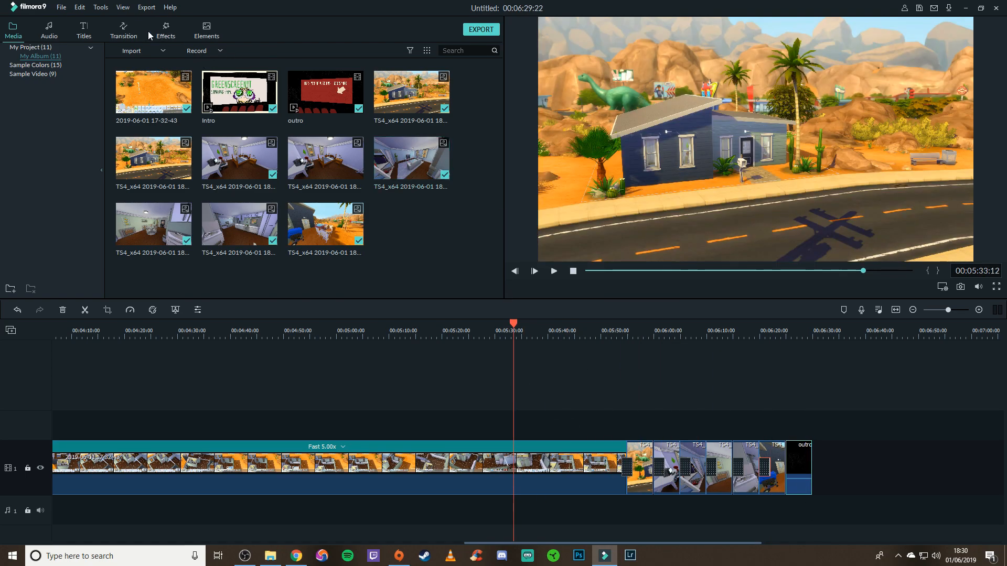
# - Add Fade Grayscale transitions between the last screenshot and the outro and between the intro and the recording
pyautogui.click(128, 32)
pyautogui.scroll(-15, 429, 225)
pyautogui.scroll(20, 429, 223)
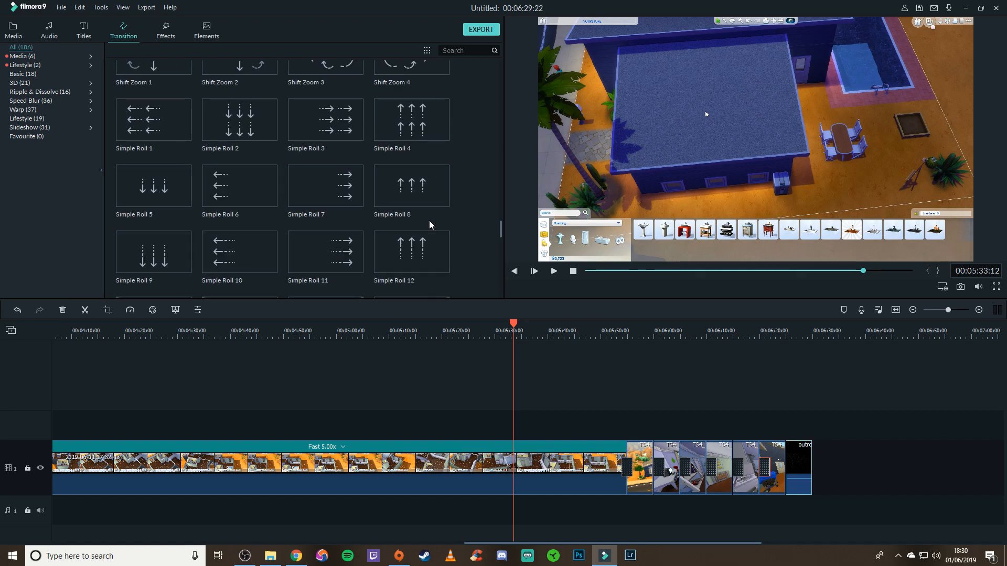
pyautogui.moveTo(411, 118)
pyautogui.mouseDown()
pyautogui.moveTo(807, 452)
pyautogui.moveTo(802, 460)
pyautogui.mouseUp()
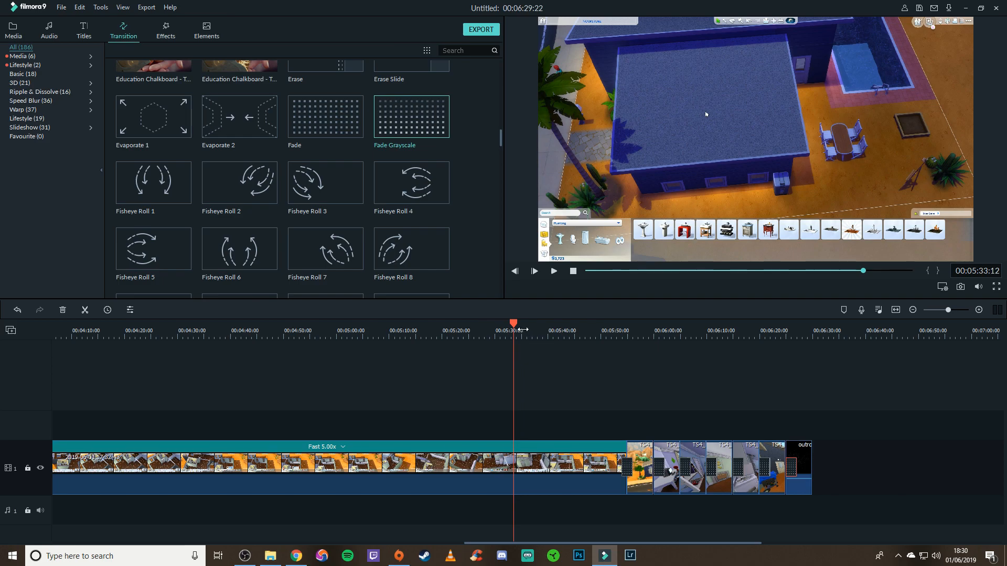
pyautogui.press('Home')
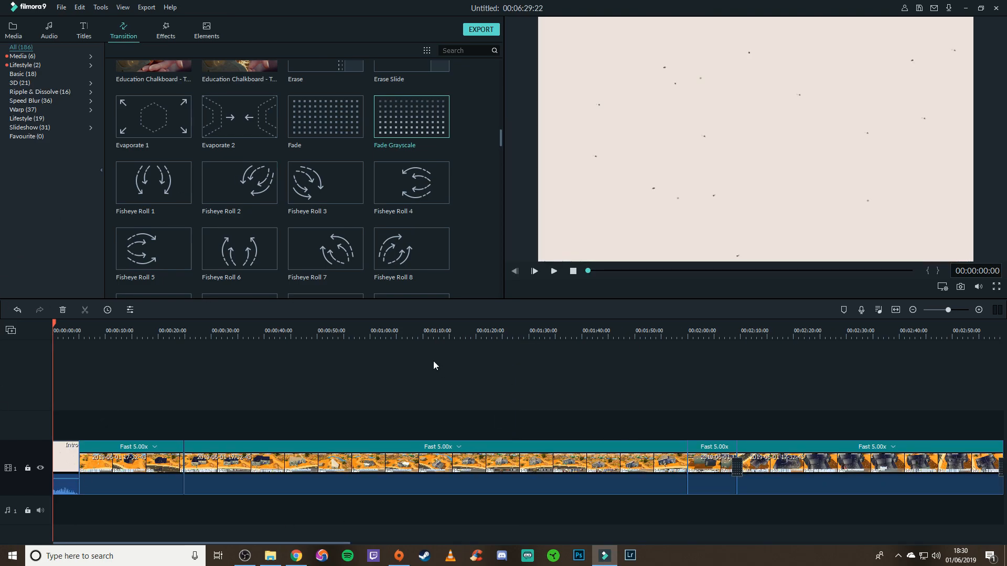
pyautogui.moveTo(389, 114); pyautogui.dragTo(77, 473)
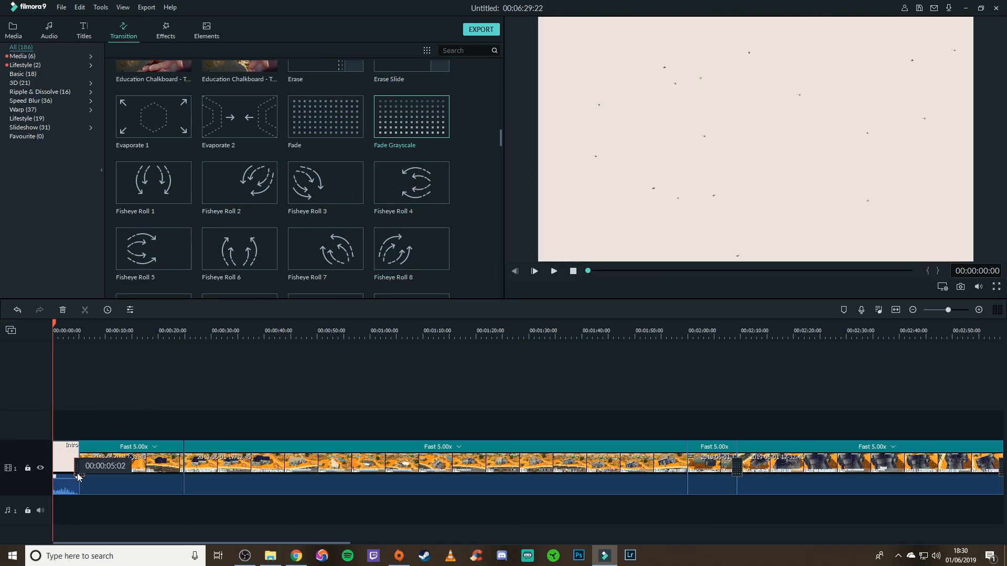
# - Record a voice-over of about 12 seconds from the start of the timeline and delete its clip from the audio track
pyautogui.click(860, 310)
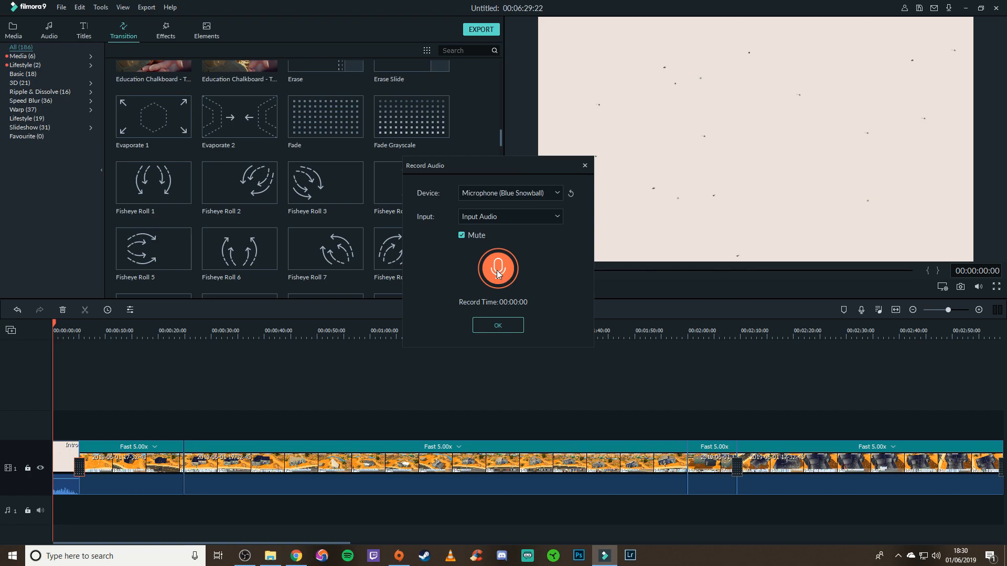
pyautogui.click(498, 270)
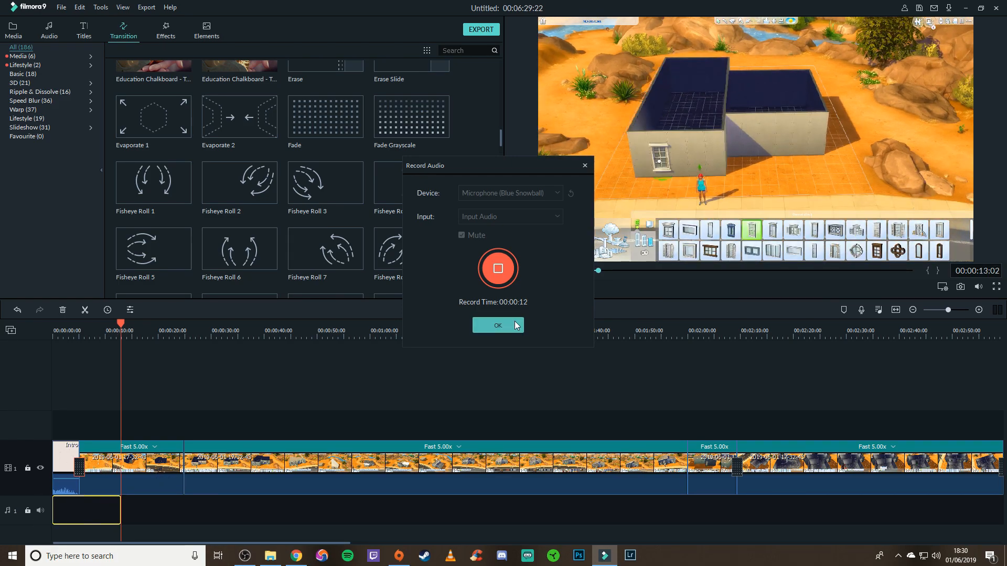
pyautogui.click(498, 325)
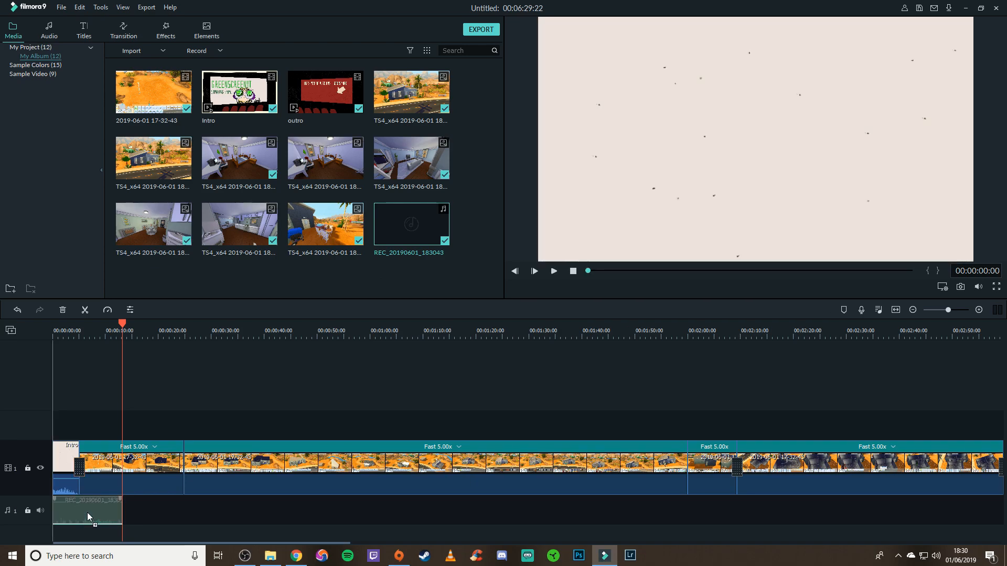
pyautogui.press('Delete')
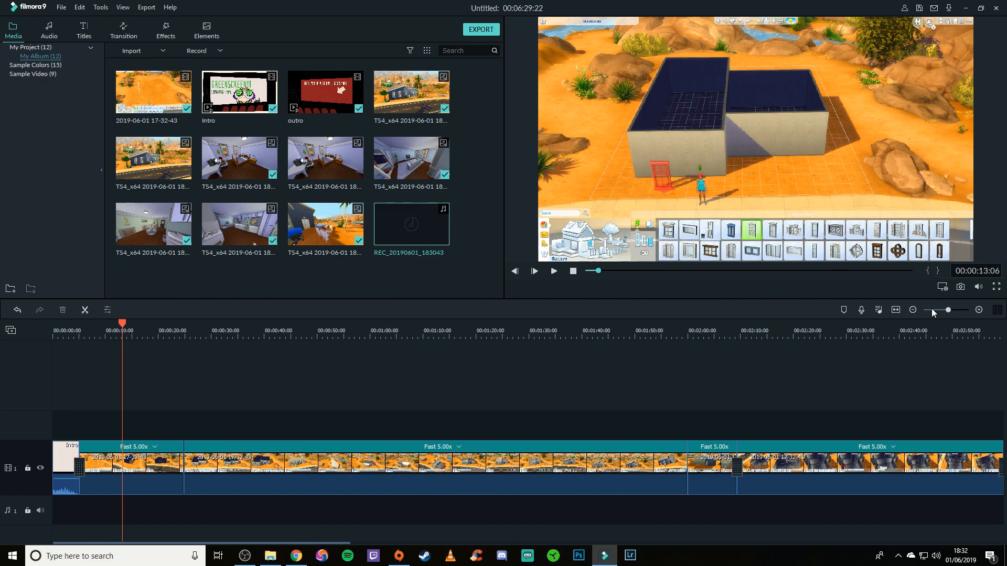
# - Fit the whole project in the timeline and add the rock song Martin Rose - Riding On to the audio track, starting right after the intro
pyautogui.click(896, 312)
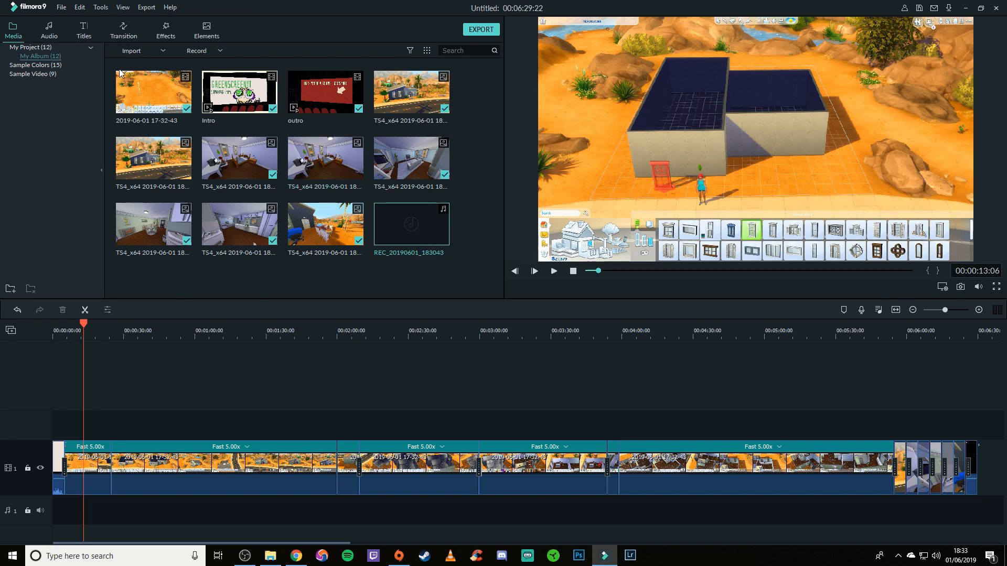
pyautogui.click(45, 30)
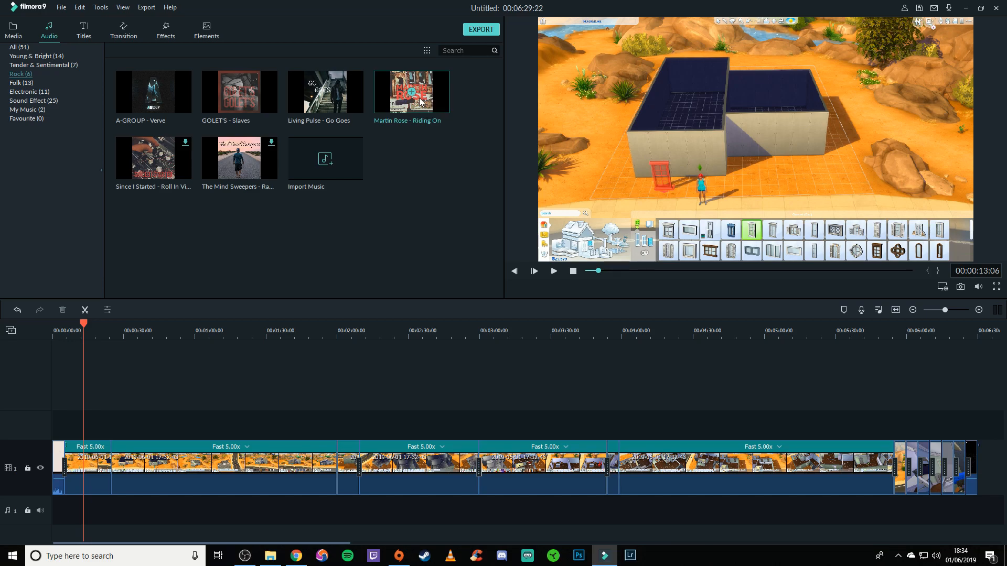
pyautogui.moveTo(425, 93); pyautogui.dragTo(65, 516)
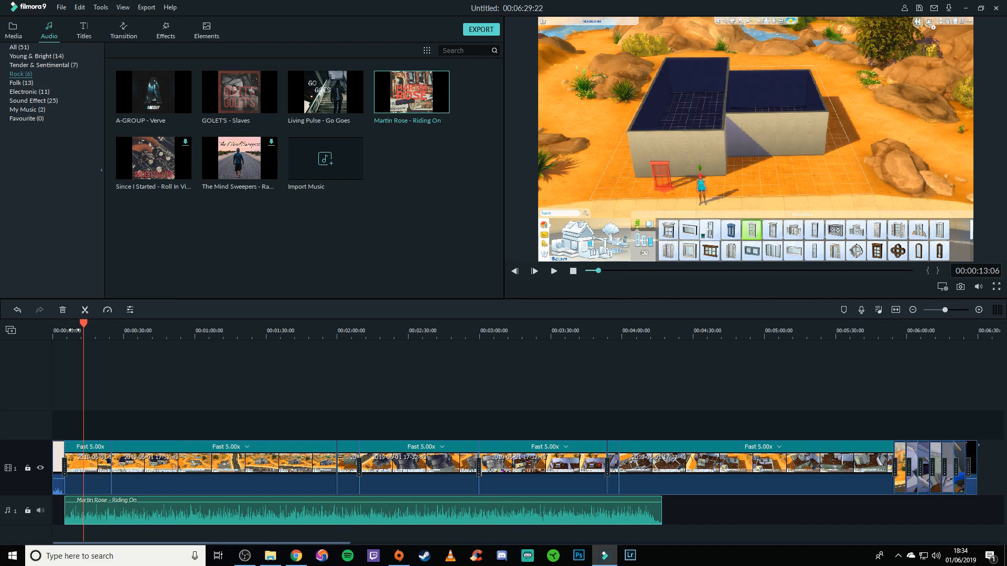
pyautogui.moveTo(84, 328); pyautogui.dragTo(59, 329)
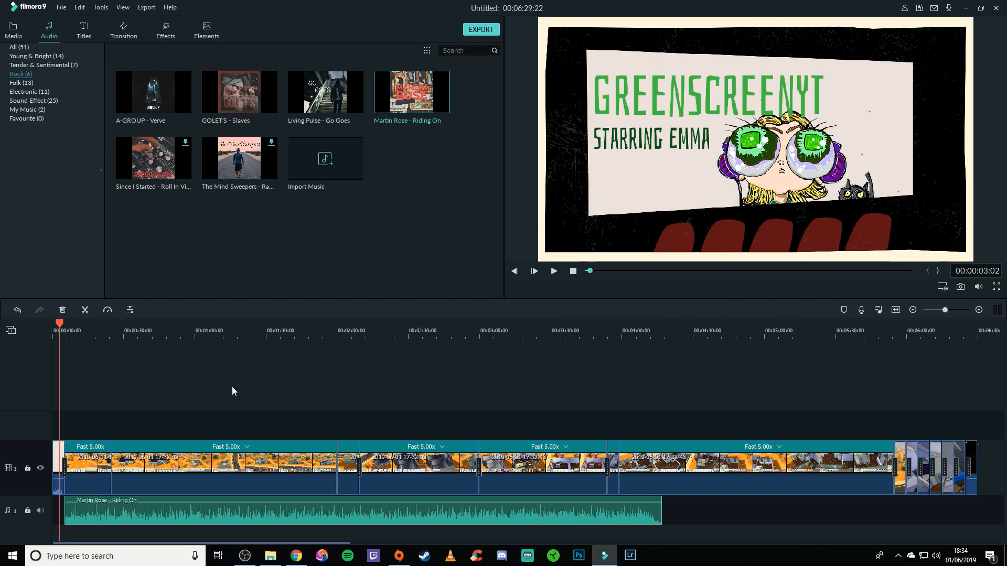
# - Set the music clip's fade-in to 16.48 s and its volume to -30 dB, and play back its beginning
pyautogui.click(221, 521)
pyautogui.doubleClick(156, 506)
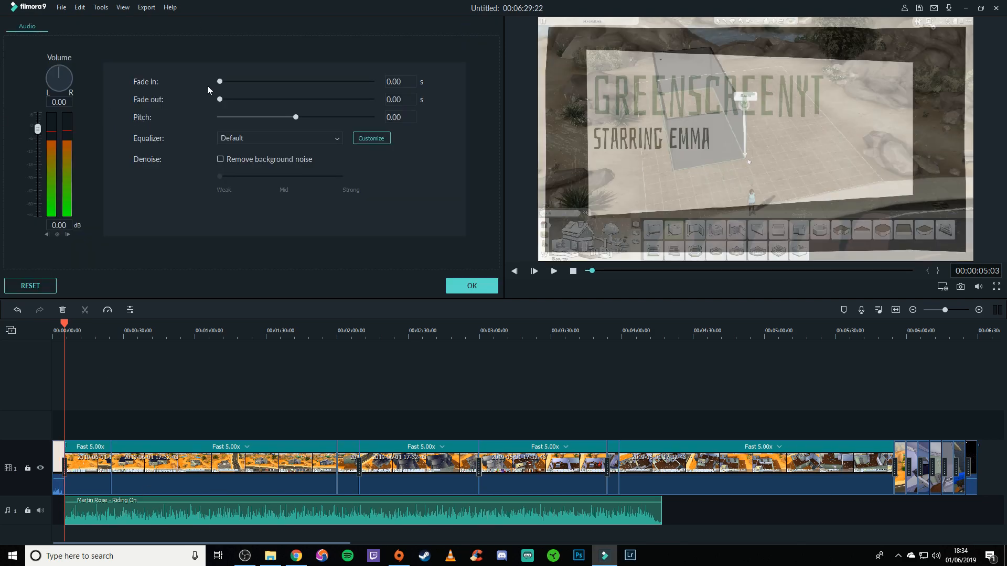
pyautogui.moveTo(222, 82); pyautogui.dragTo(230, 80)
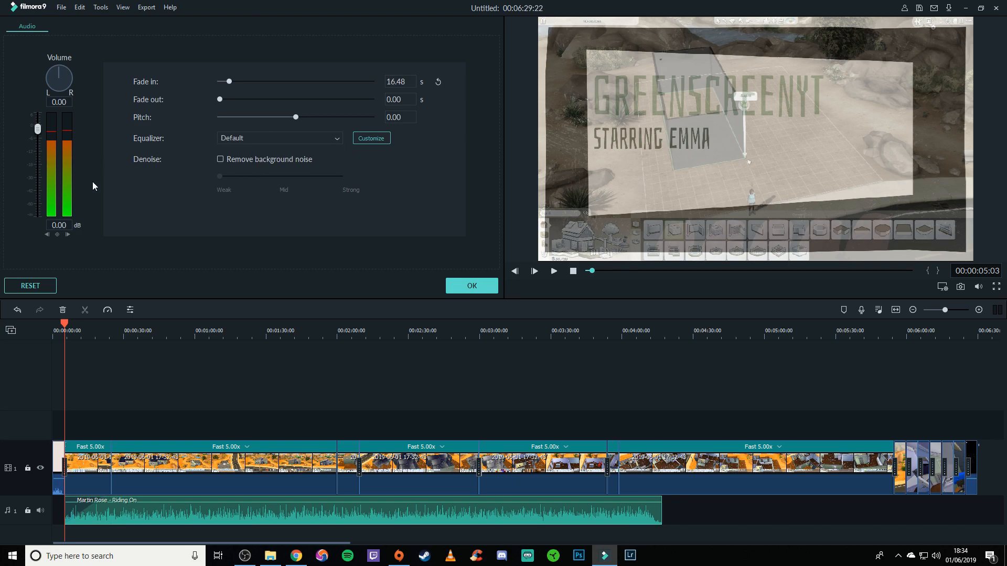
pyautogui.click(66, 225)
pyautogui.write('-')
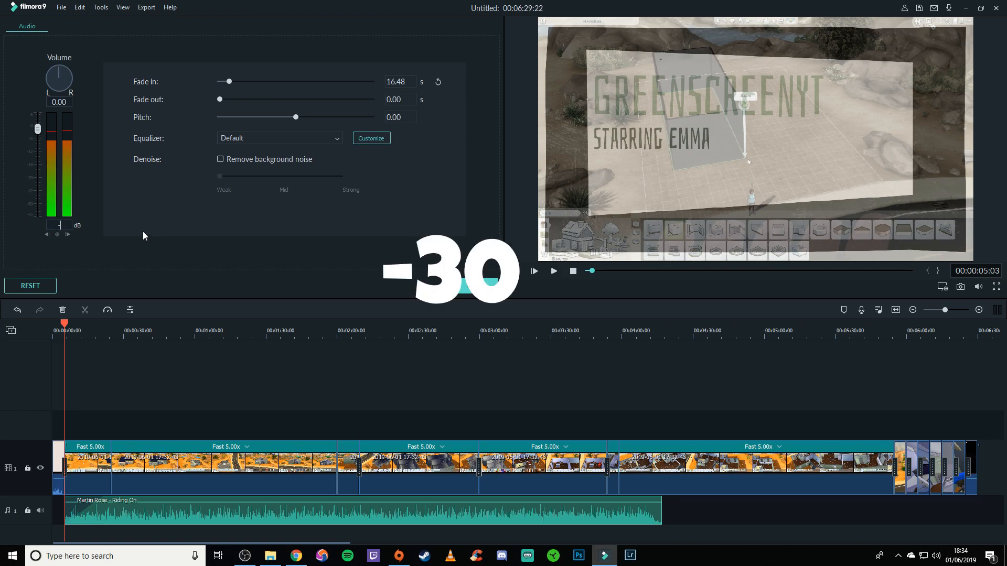
pyautogui.write('30')
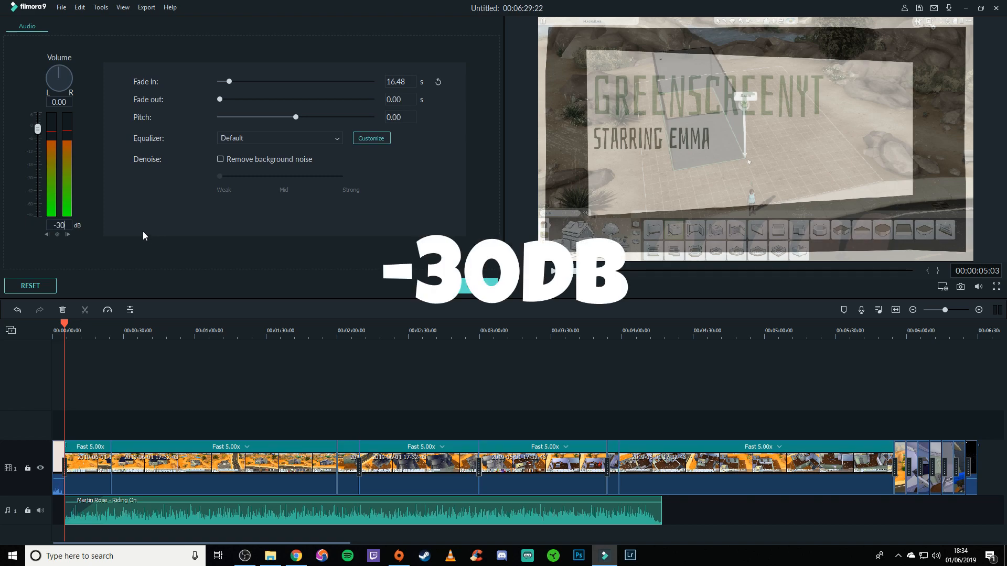
pyautogui.press('Return')
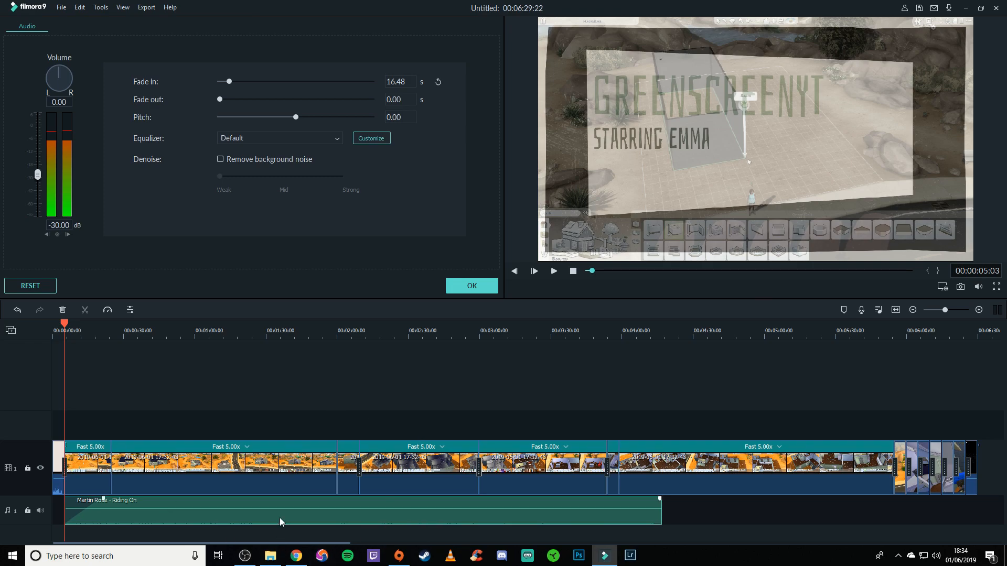
pyautogui.press('space')
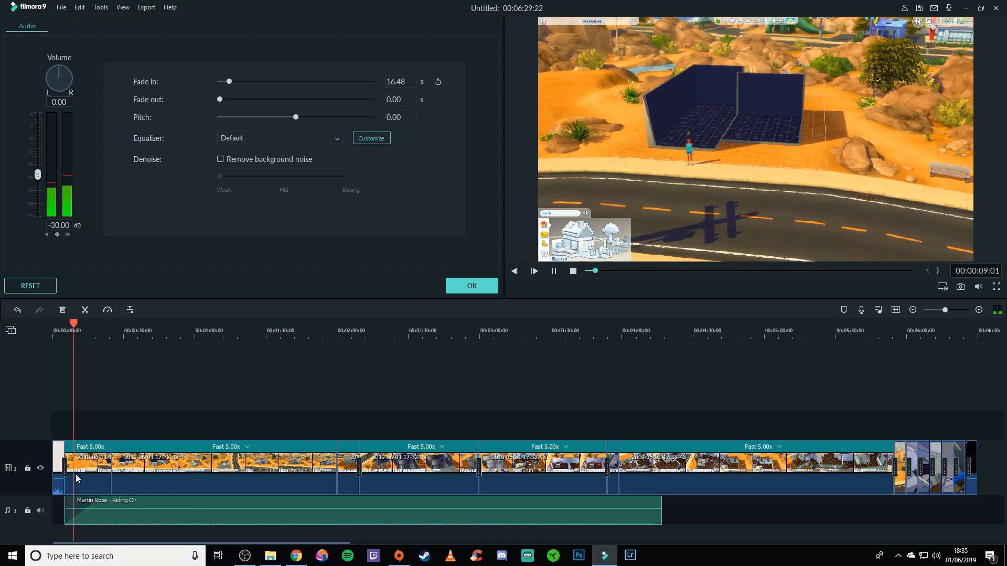
pyautogui.press('space')
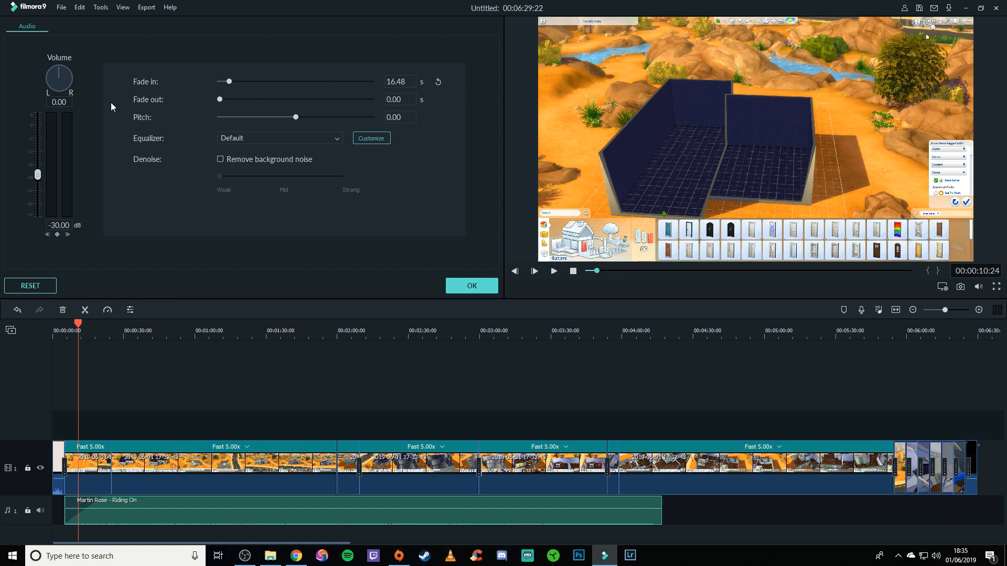
# - Add the PianoRagtime music to the audio track under the project's end and trim its start to line up with the first screenshot
pyautogui.click(474, 286)
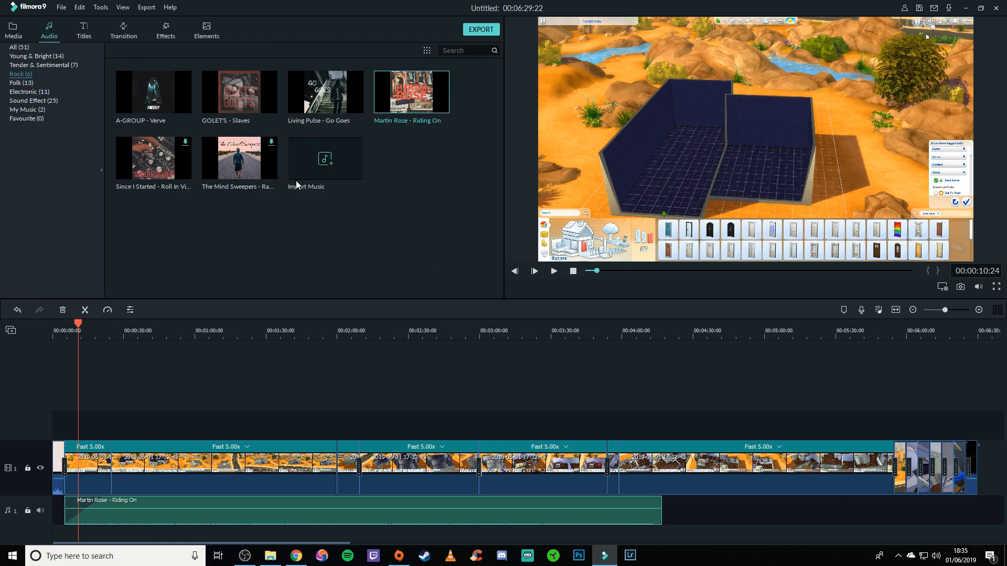
pyautogui.click(24, 34)
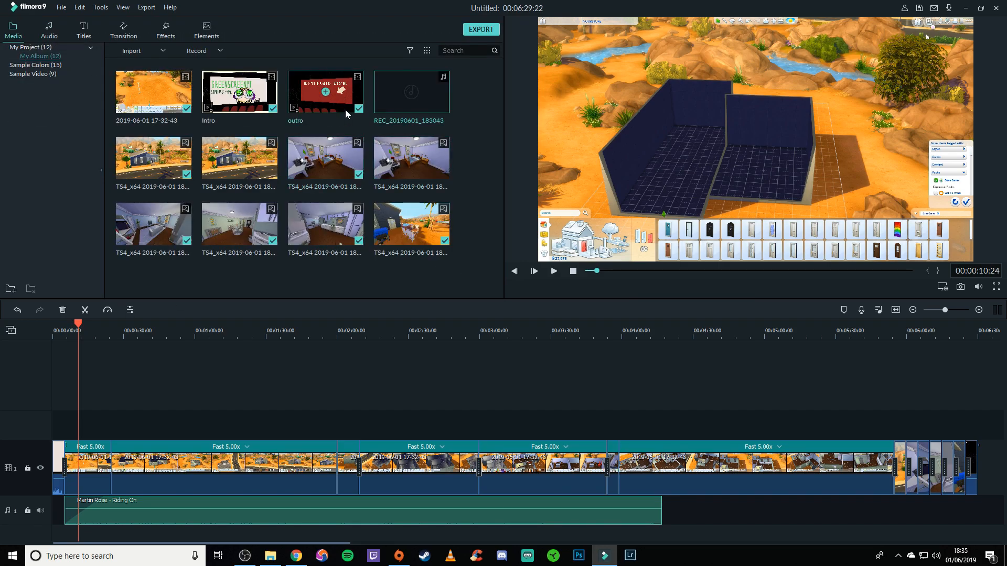
pyautogui.click(56, 32)
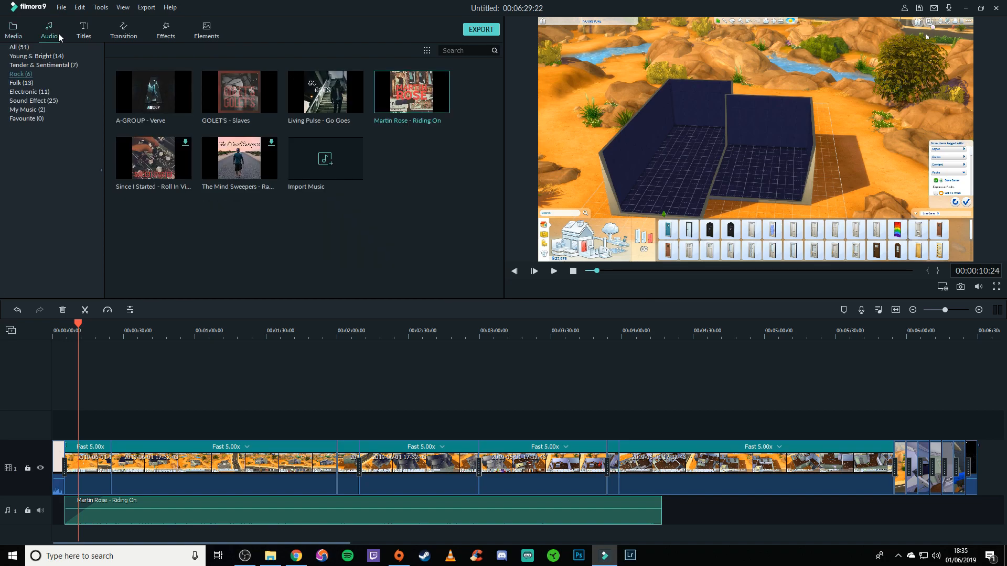
pyautogui.click(27, 109)
pyautogui.moveTo(175, 111); pyautogui.dragTo(740, 490)
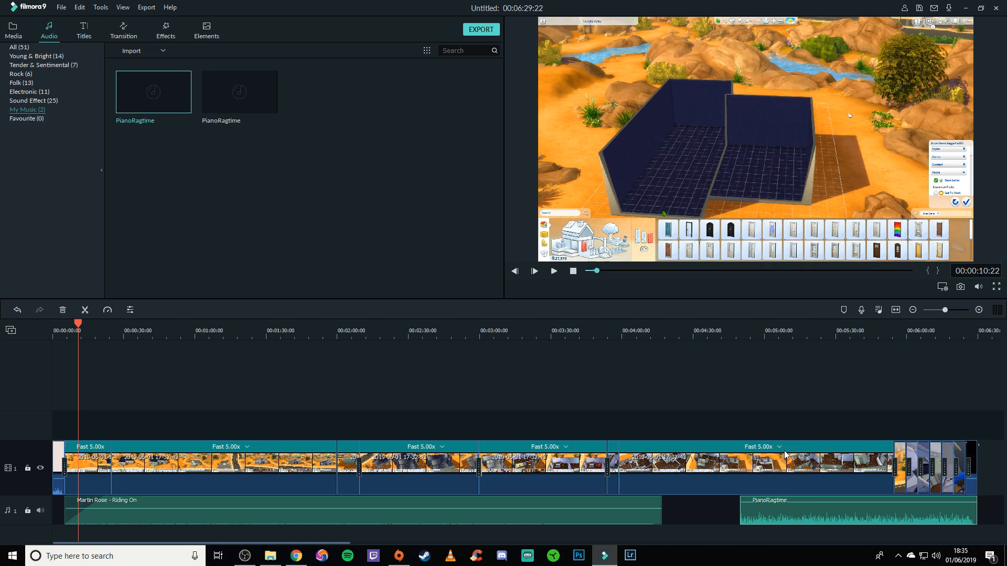
pyautogui.moveTo(740, 511); pyautogui.dragTo(895, 512)
# - Set the PianoRagtime clip's fade-in to 8.08 s
pyautogui.doubleClick(926, 519)
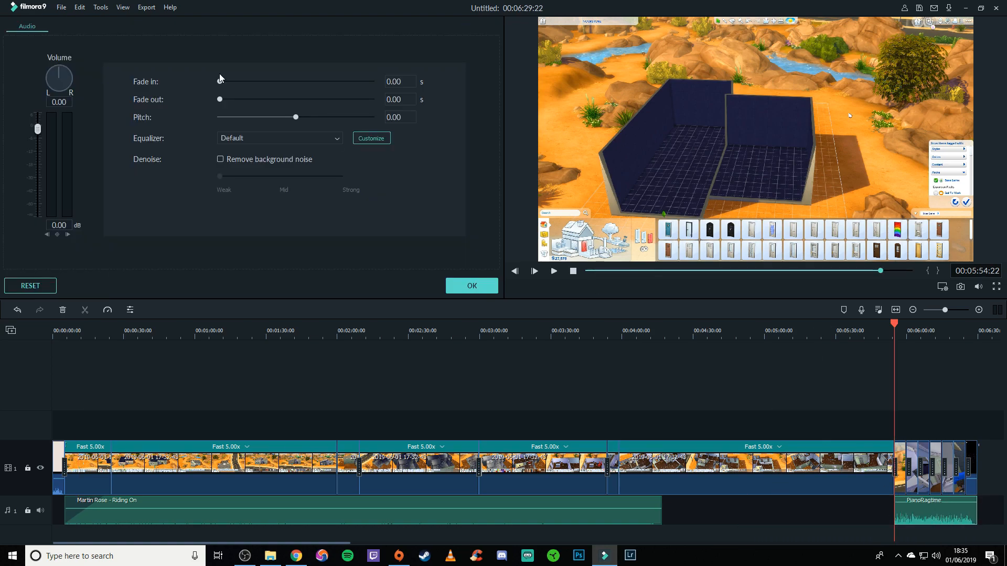
pyautogui.click(278, 81)
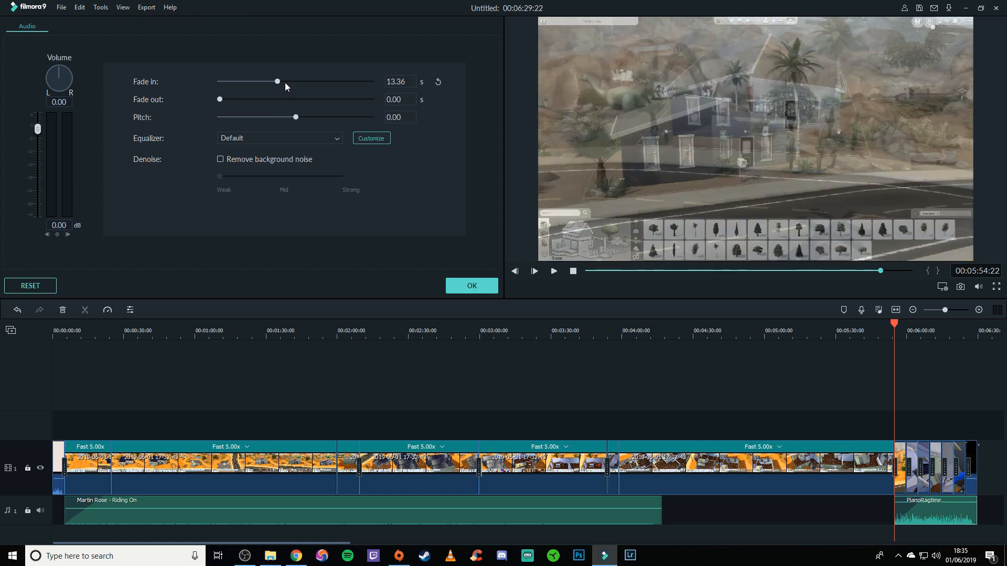
pyautogui.moveTo(275, 80); pyautogui.dragTo(254, 80)
pyautogui.click(464, 285)
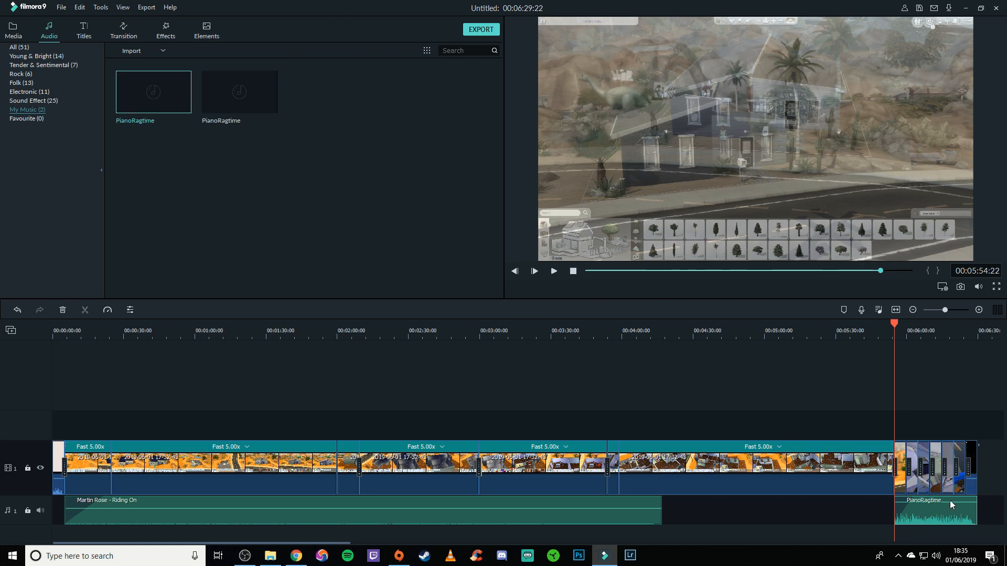
# - Lower the PianoRagtime clip's volume to -25 dB and play back its beginning over the screenshots
pyautogui.doubleClick(918, 516)
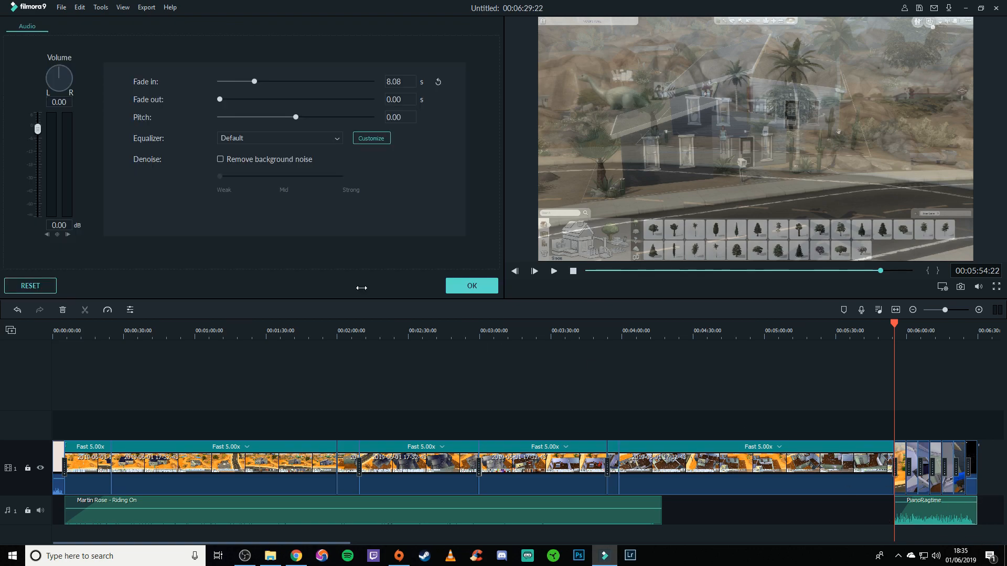
pyautogui.click(52, 225)
pyautogui.write('-25')
pyautogui.press('Return')
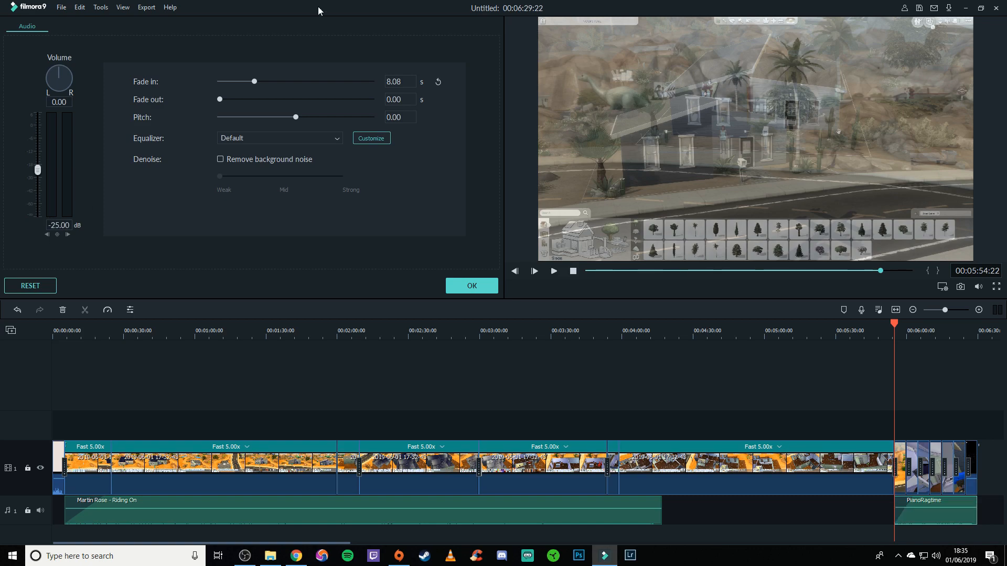
pyautogui.press('space')
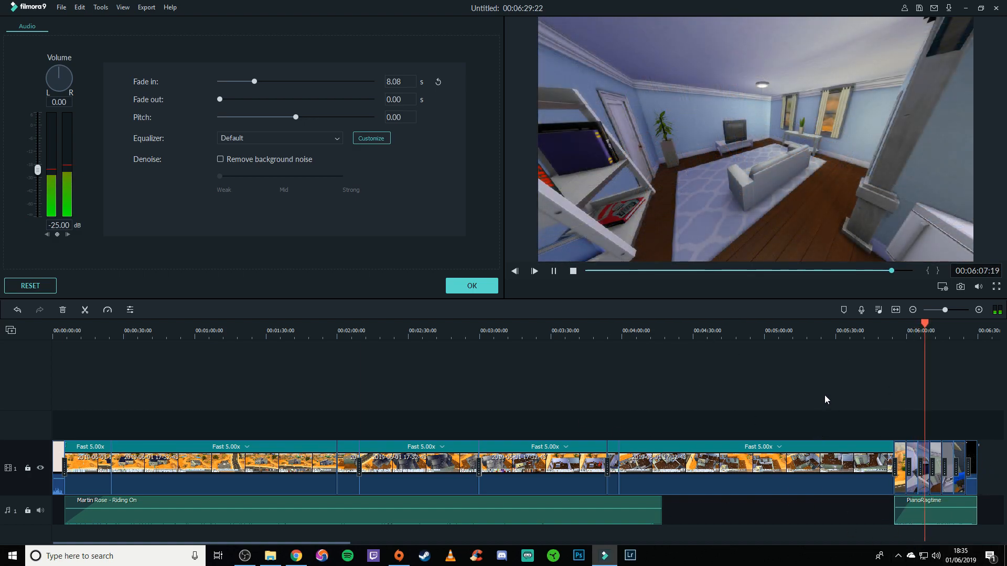
pyautogui.press('space')
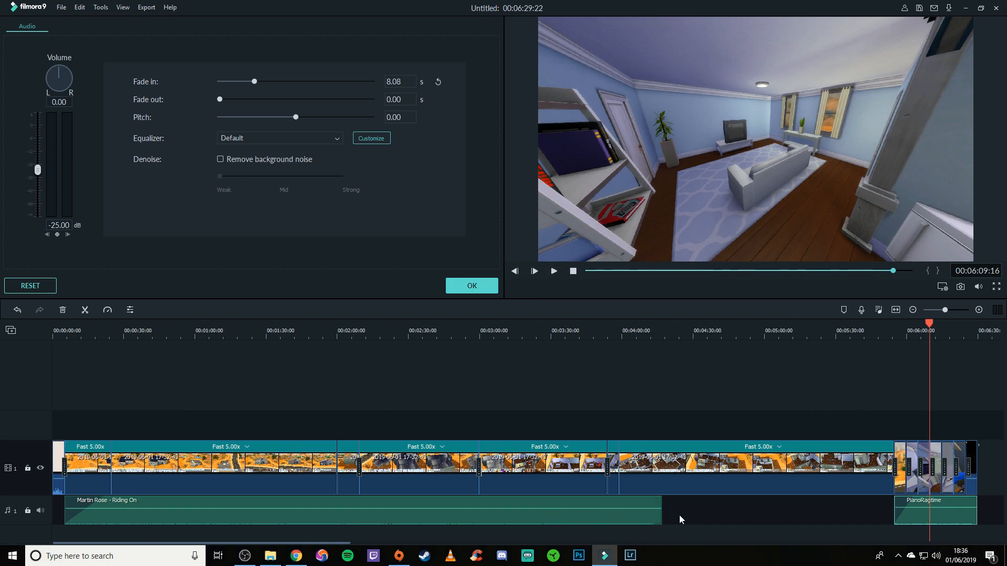
# - Delete the Martin Rose - Riding On clip from the audio track and close the audio settings
pyautogui.click(497, 520)
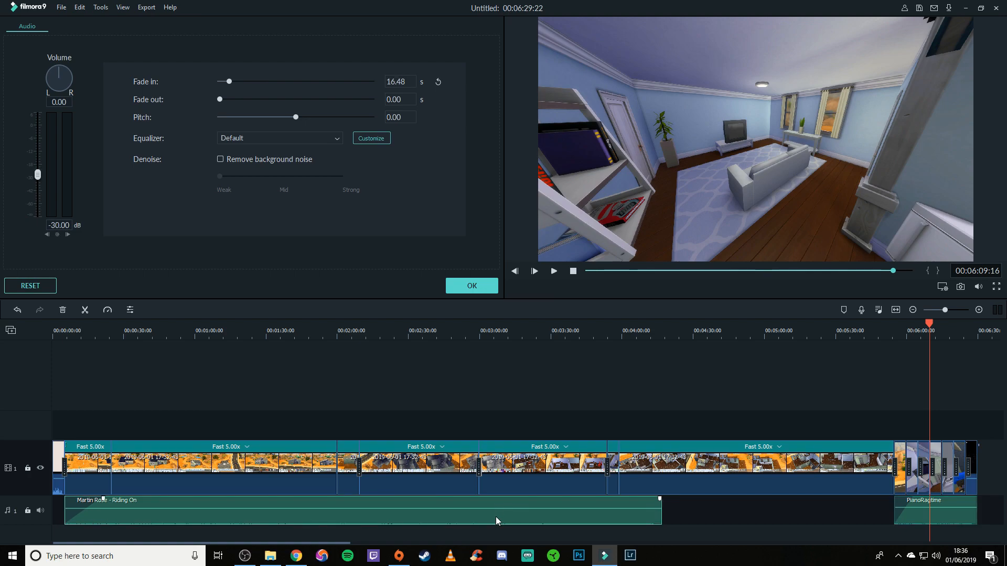
pyautogui.press('Delete')
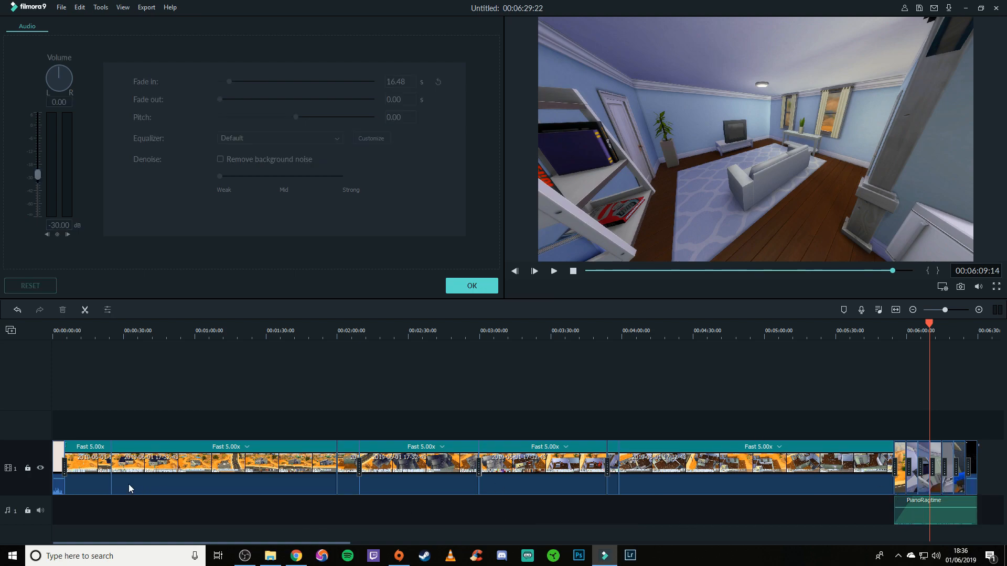
pyautogui.click(473, 287)
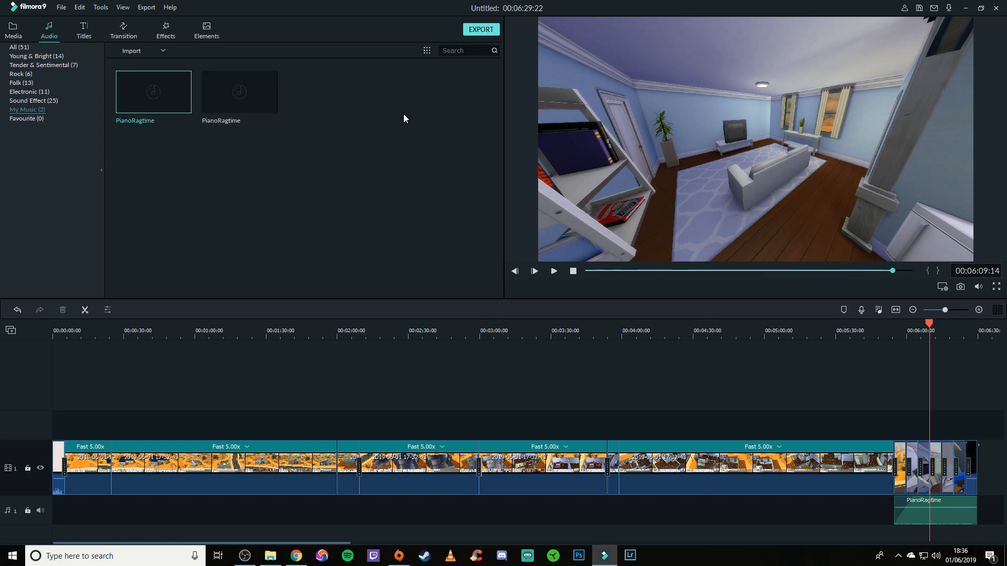
# - Set up a local MP4 export named TUTORIAL, saved to the misc folder on drive E
pyautogui.click(473, 29)
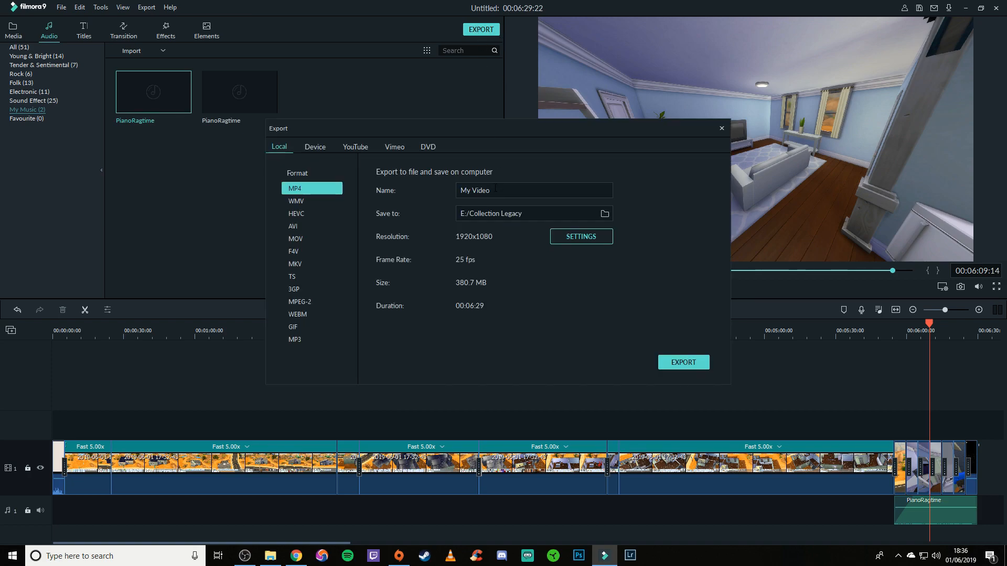
pyautogui.click(604, 214)
pyautogui.scroll(-2, 294, 288)
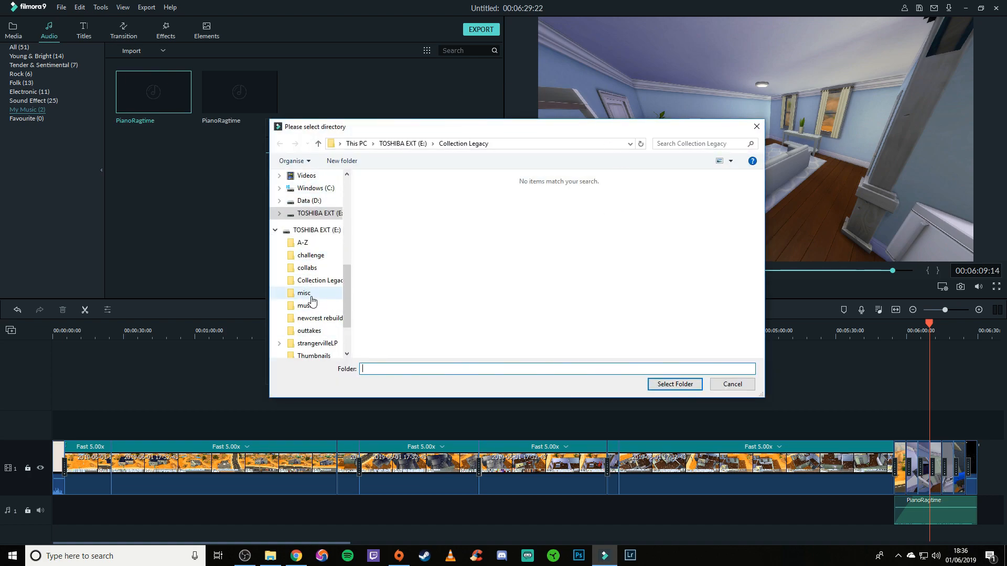
pyautogui.click(311, 298)
pyautogui.click(674, 384)
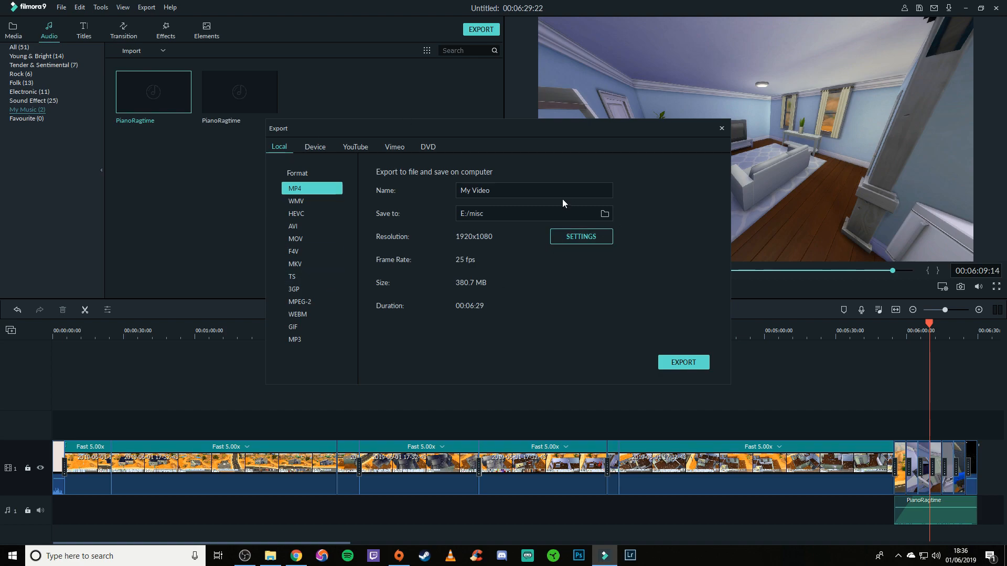
pyautogui.moveTo(545, 197); pyautogui.dragTo(432, 205)
pyautogui.write('TUTORIAL')
# - Set the export frame rate to 60 fps
pyautogui.click(579, 236)
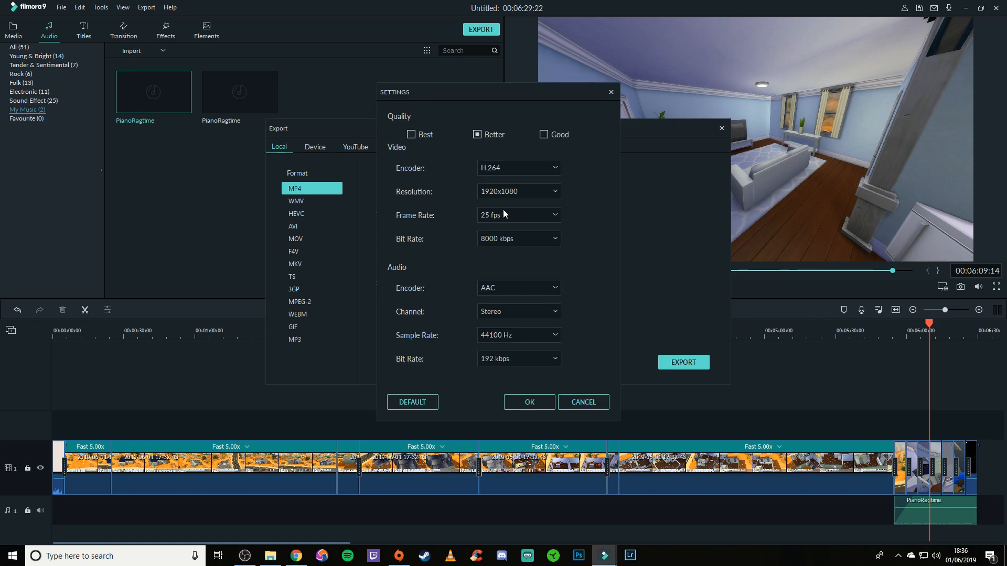
pyautogui.click(501, 216)
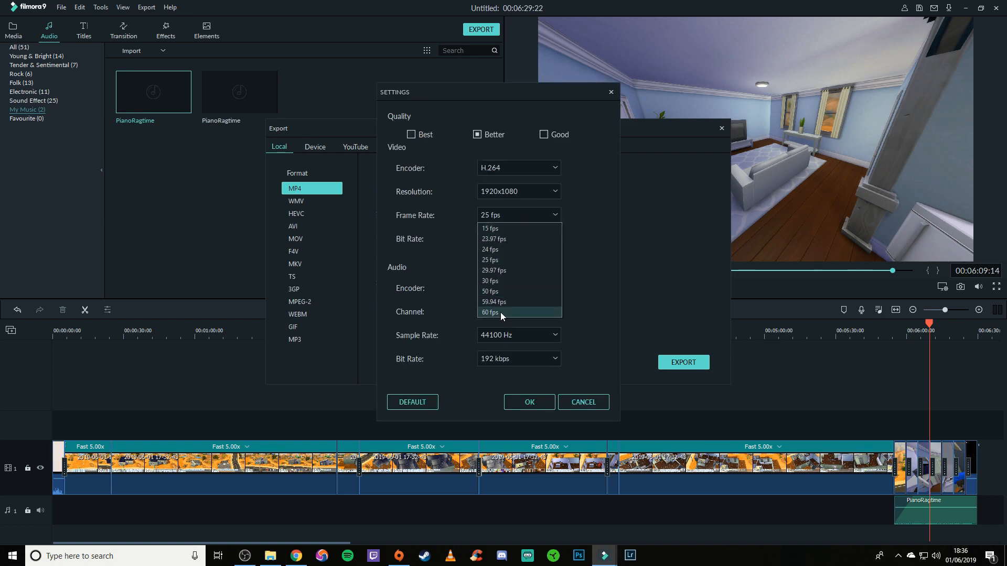
pyautogui.click(501, 312)
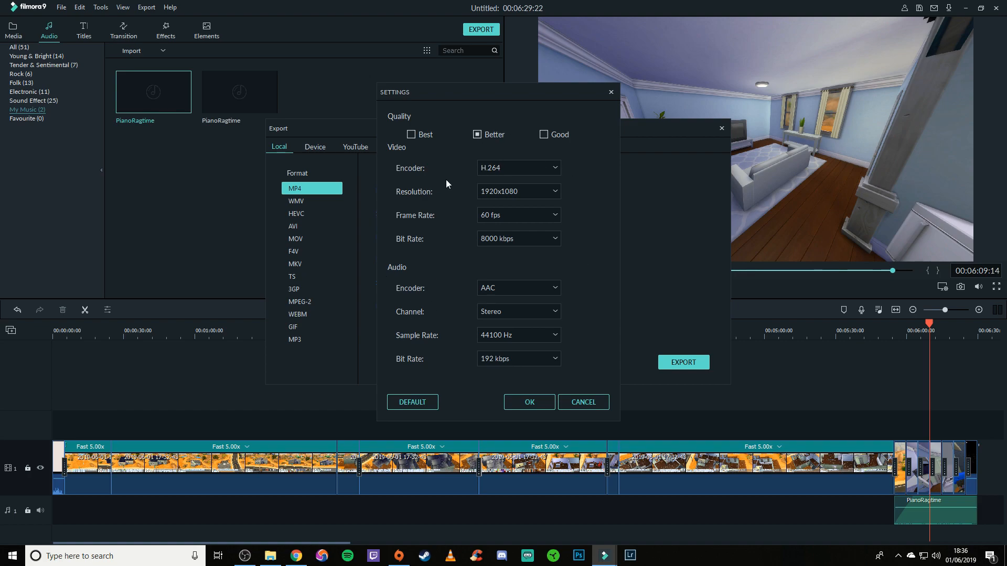
pyautogui.click(523, 405)
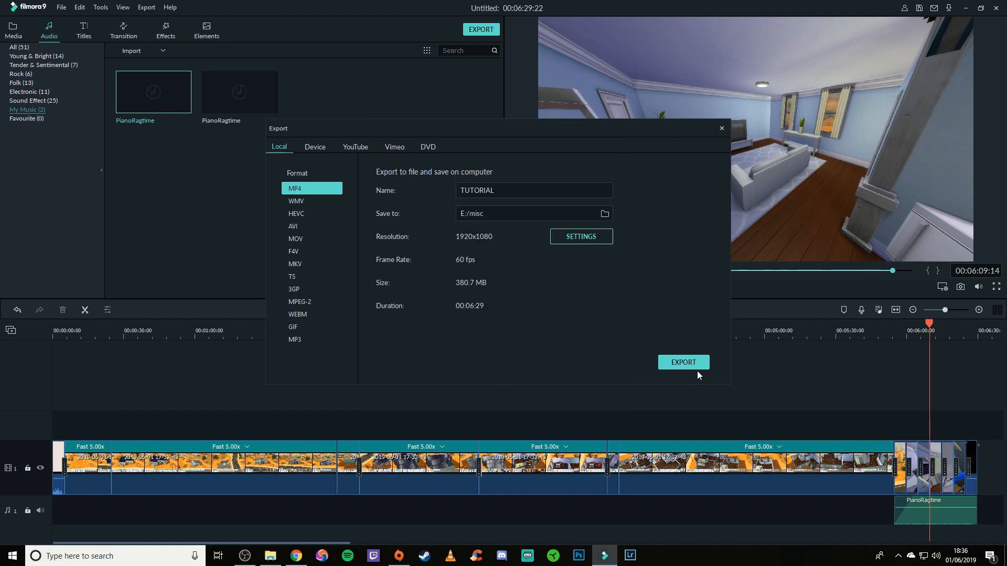